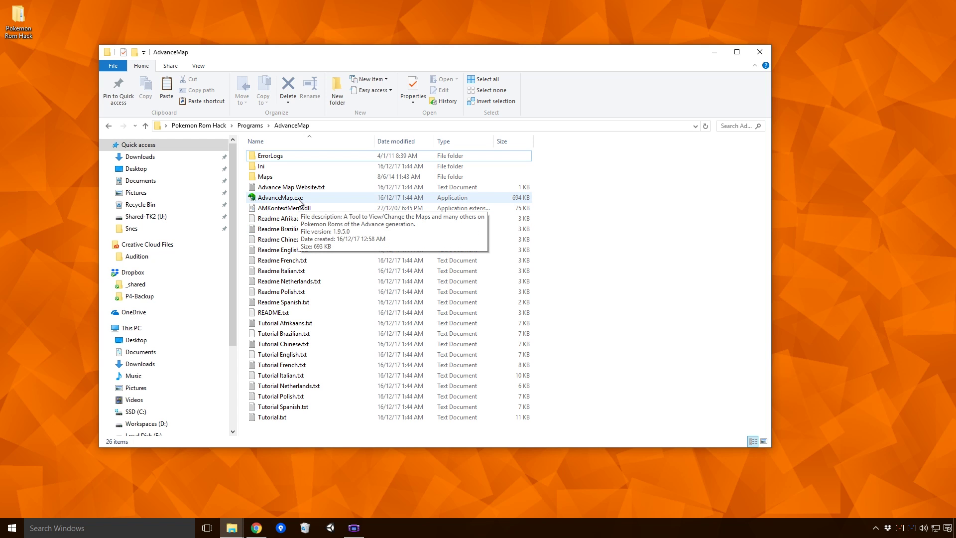
Launch AdvanceMap.exe, confirm the language, accept the licence agreement and create a desktop shortcut
{"action": "left_click", "coordinate": [299, 200]}
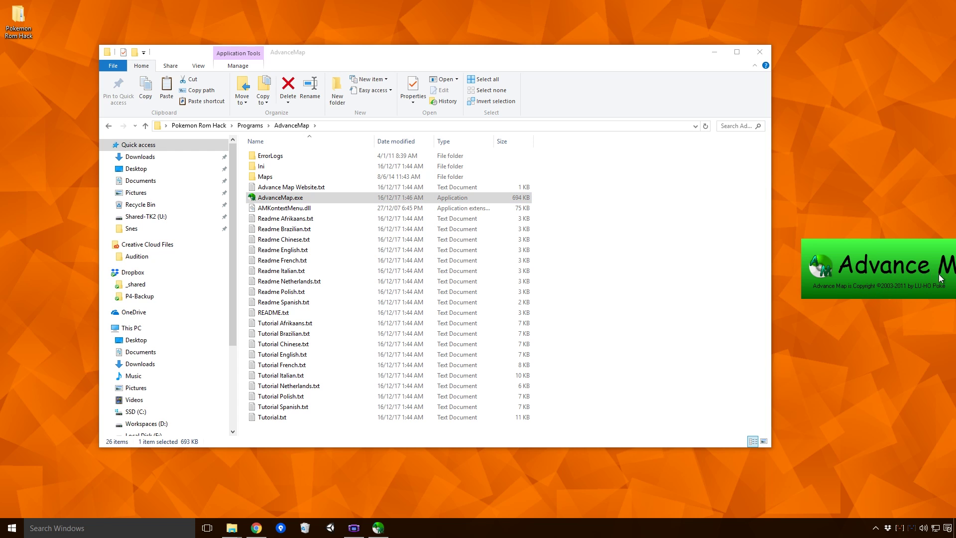
{"action": "left_click", "coordinate": [463, 294]}
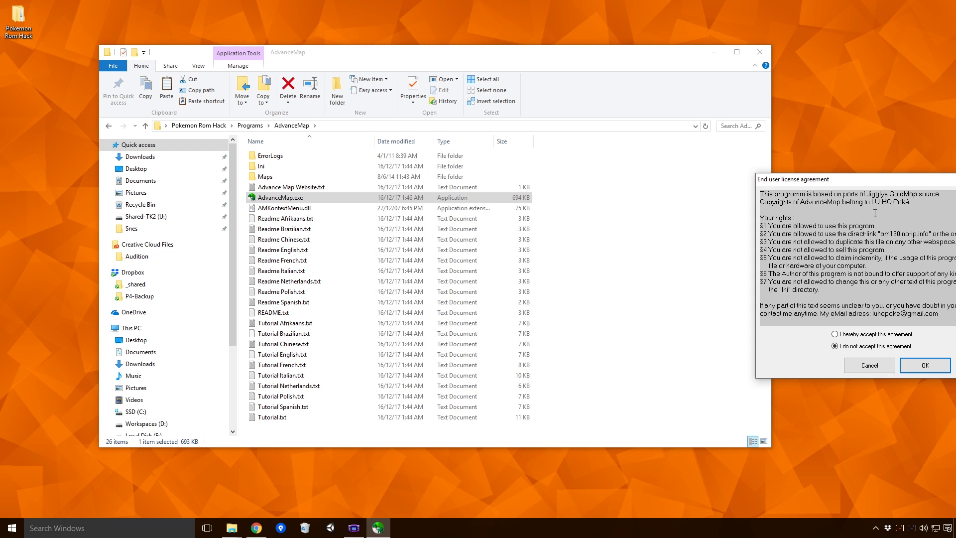
{"action": "left_click_drag", "start_coordinate": [861, 179], "coordinate": [510, 122]}
{"action": "left_click", "coordinate": [499, 278]}
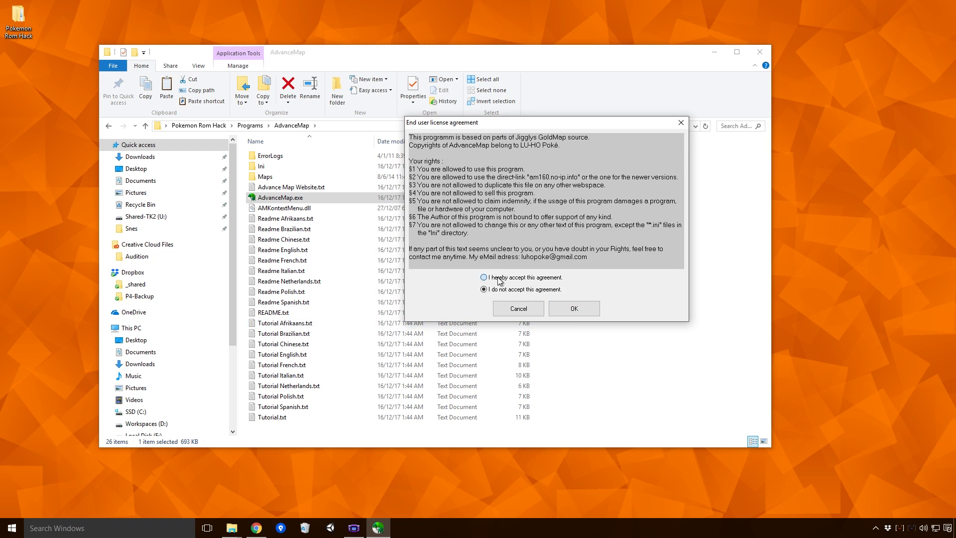
{"action": "left_click", "coordinate": [572, 309]}
{"action": "left_click", "coordinate": [457, 292]}
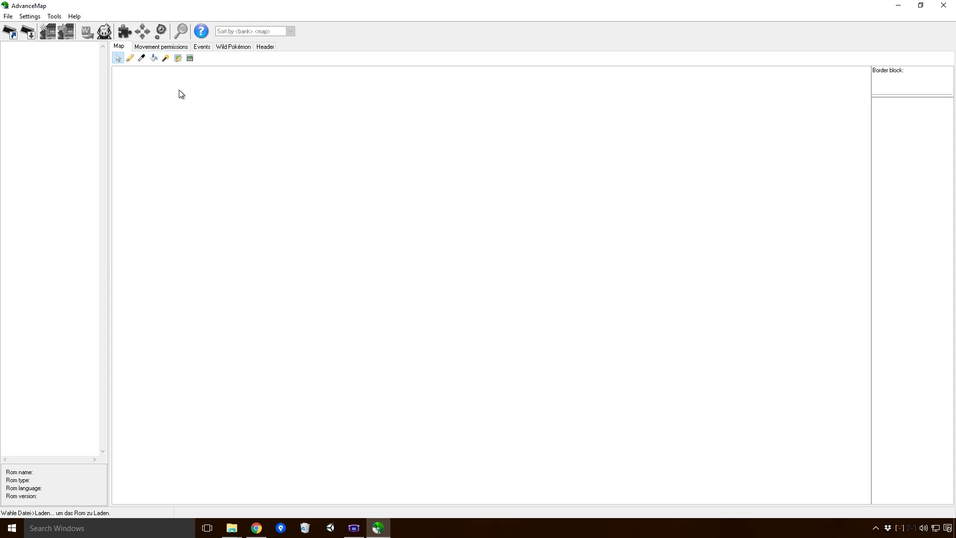
Load the ROM 'Pokemon - Fire Red Version (U).gba'
{"action": "left_click", "coordinate": [9, 32]}
{"action": "left_click", "coordinate": [476, 216]}
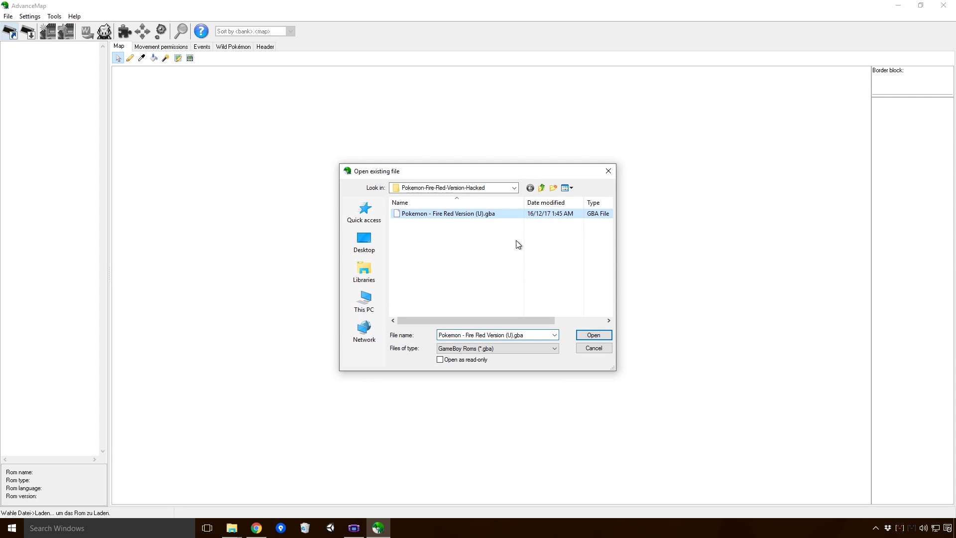
{"action": "left_click", "coordinate": [593, 335]}
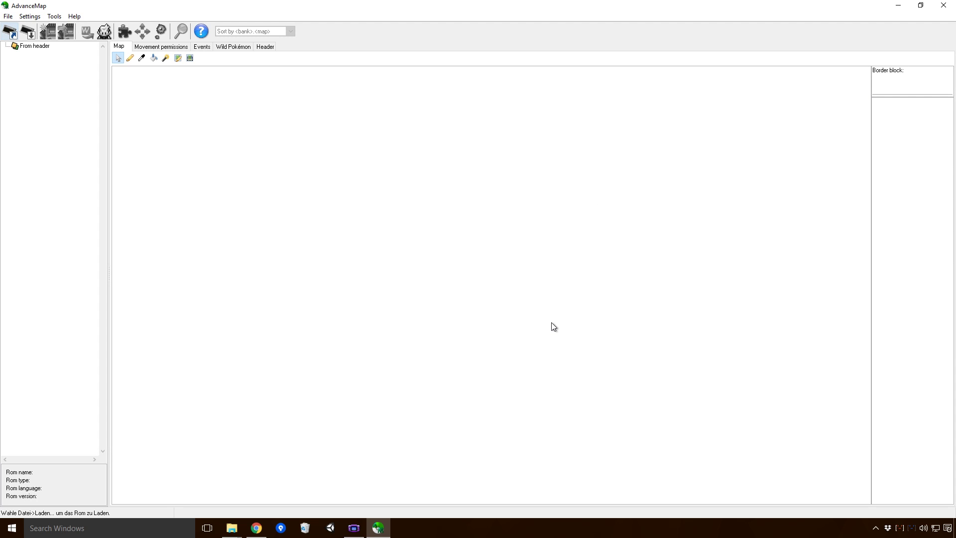
Sort the map list by map name and expand From header > PALLET TOWN
{"action": "left_click", "coordinate": [290, 31]}
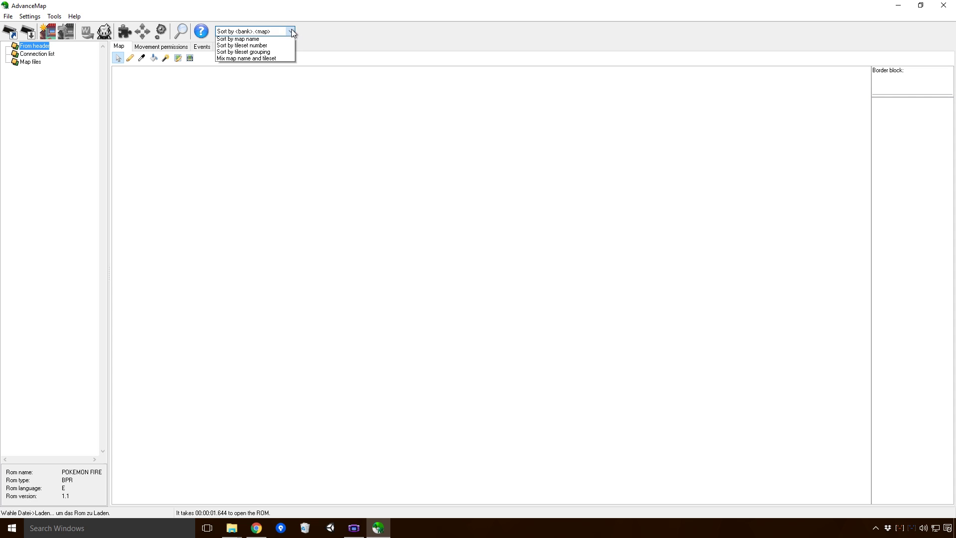
{"action": "left_click", "coordinate": [269, 47]}
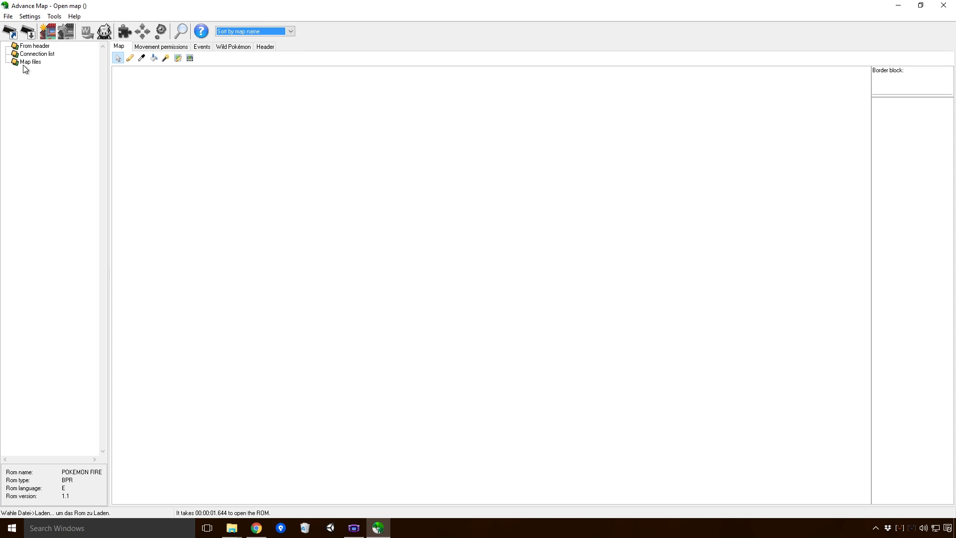
{"action": "double_click", "coordinate": [32, 62]}
{"action": "left_click", "coordinate": [39, 47]}
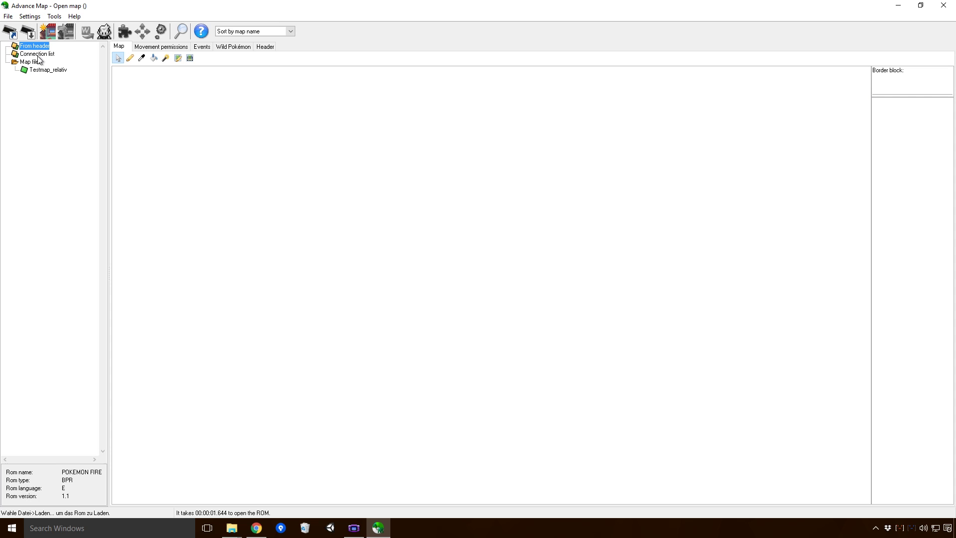
{"action": "double_click", "coordinate": [24, 62]}
{"action": "left_click", "coordinate": [284, 32]}
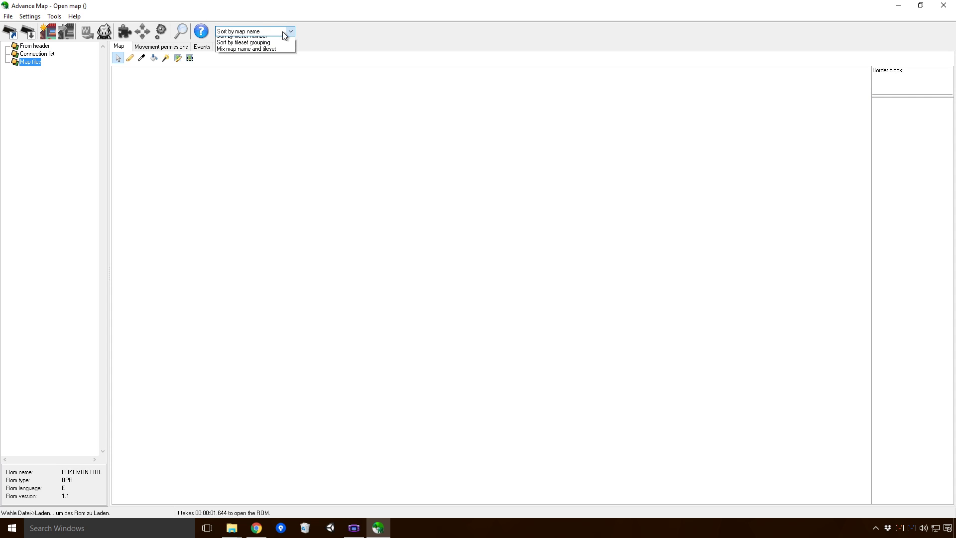
{"action": "left_click", "coordinate": [264, 50]}
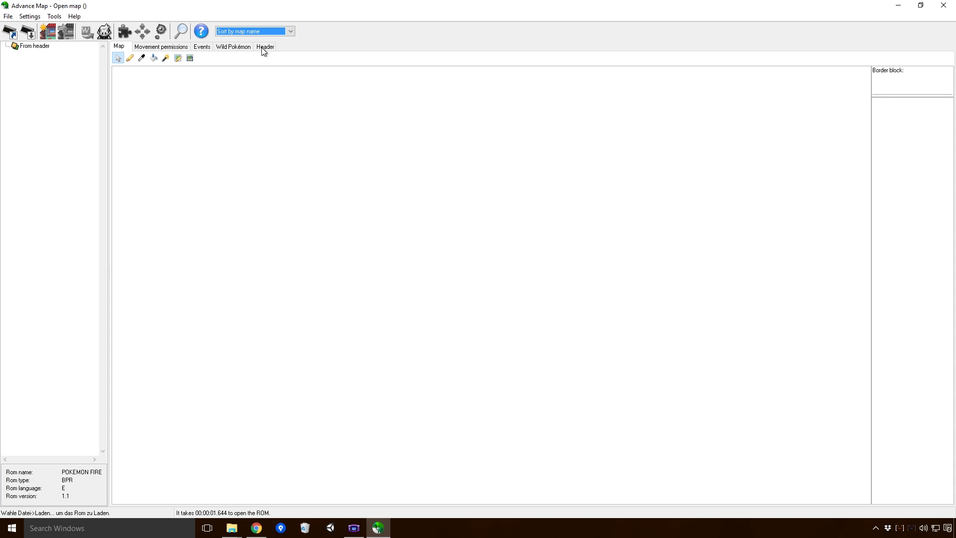
{"action": "double_click", "coordinate": [39, 48]}
{"action": "double_click", "coordinate": [64, 55]}
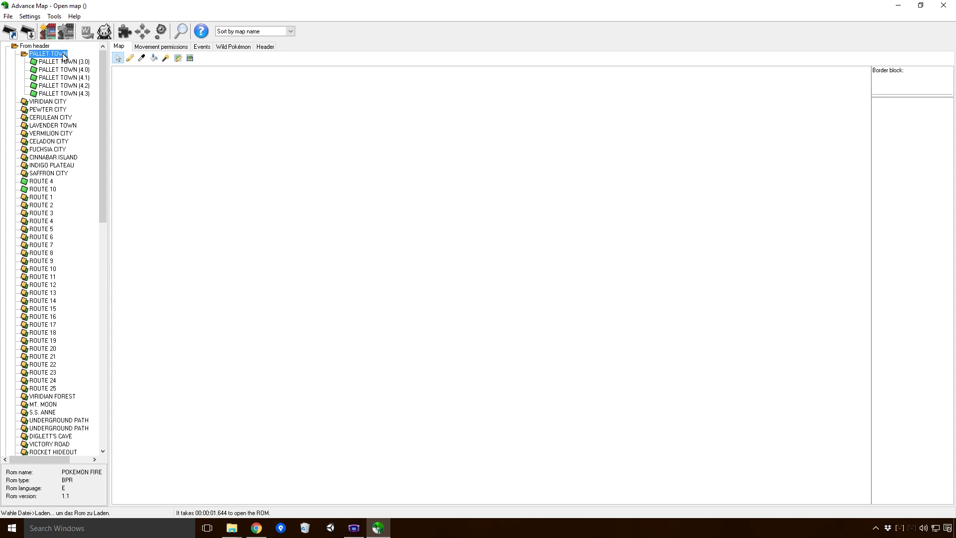
Open PALLET TOWN (4.1) and set the map view to Doubled Map view size
{"action": "left_click", "coordinate": [82, 78]}
{"action": "left_click", "coordinate": [29, 17]}
{"action": "mouse_move", "coordinate": [53, 51]}
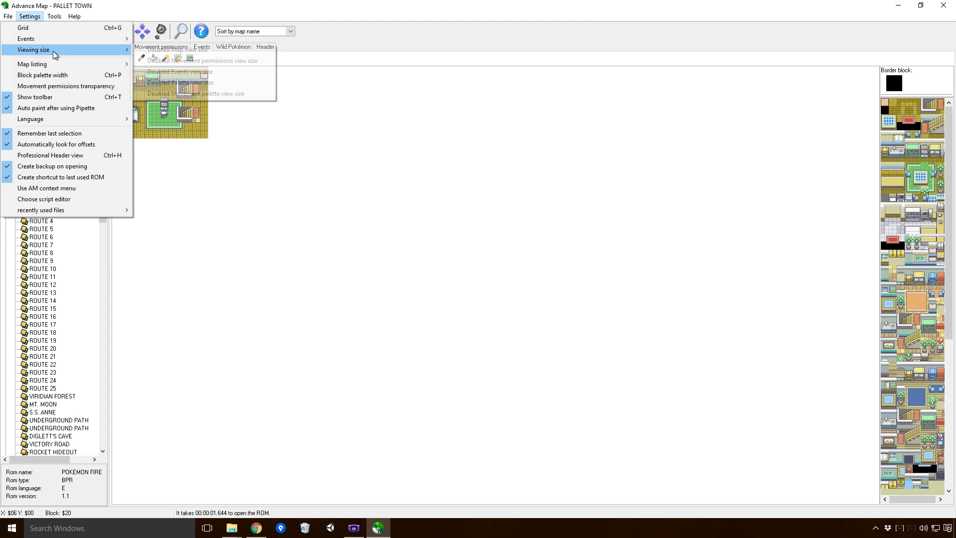
{"action": "left_click", "coordinate": [181, 51]}
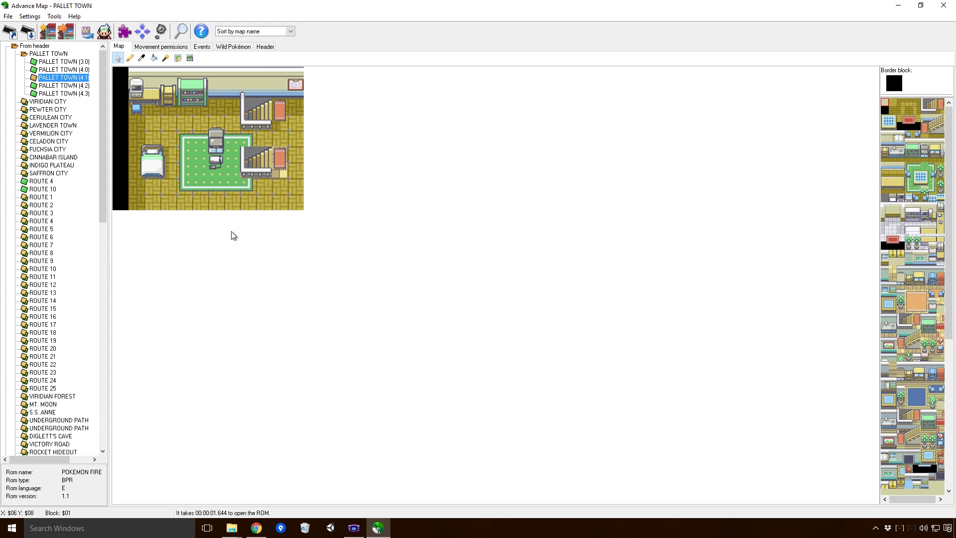
In the Events view at doubled size, select the warp by the lower staircase
{"action": "left_click", "coordinate": [198, 50]}
{"action": "left_click", "coordinate": [30, 17]}
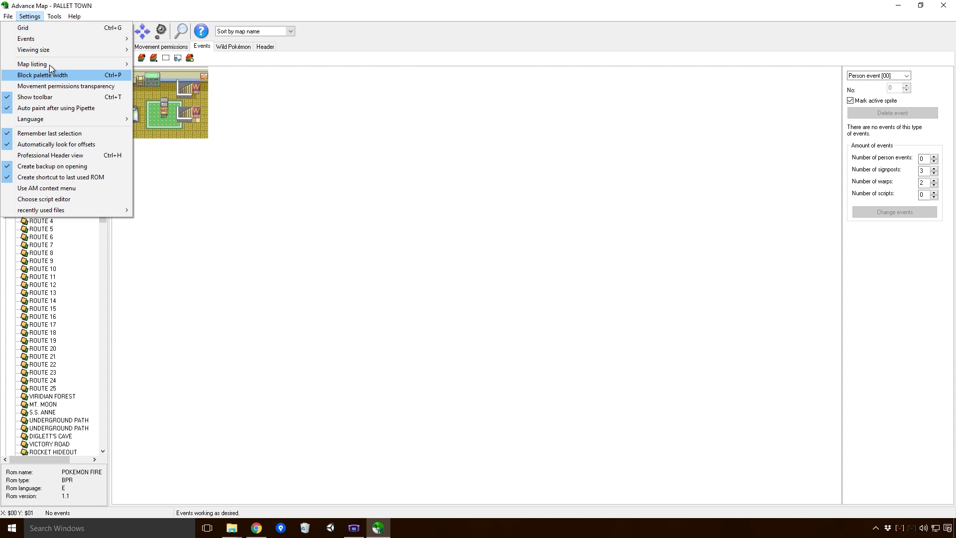
{"action": "left_click", "coordinate": [167, 70]}
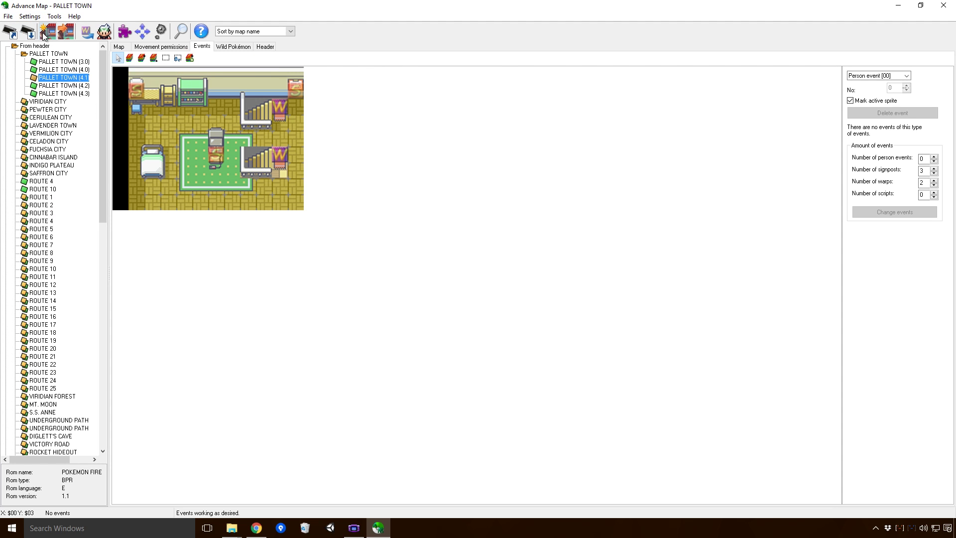
{"action": "left_click", "coordinate": [30, 17]}
{"action": "left_click", "coordinate": [159, 63]}
{"action": "left_click", "coordinate": [278, 156]}
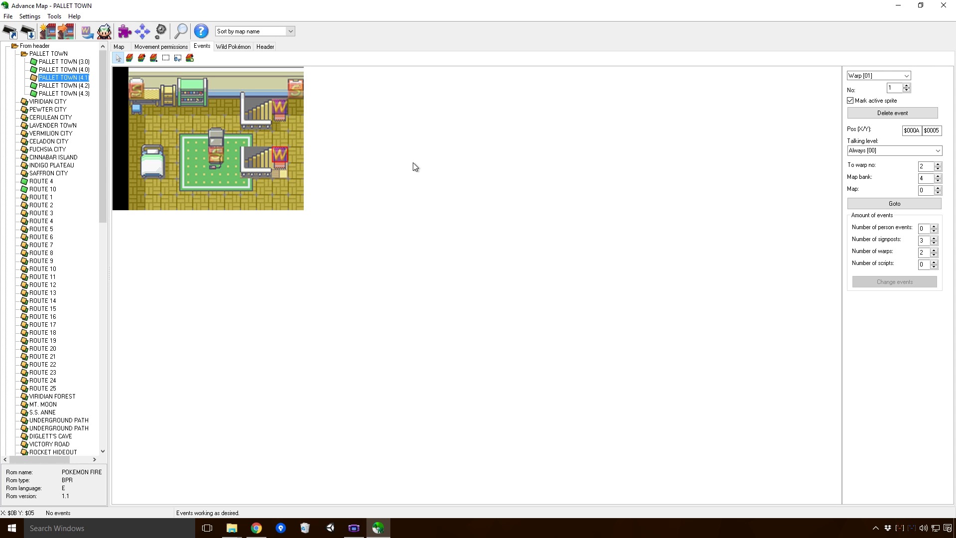
{"action": "scroll", "coordinate": [21, 377], "scroll_direction": "down", "scroll_amount": 15}
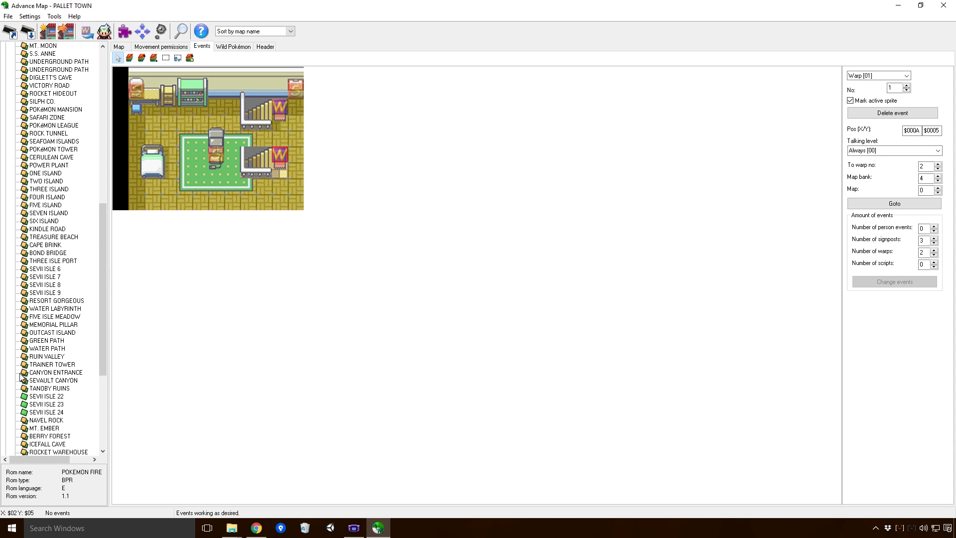
{"action": "scroll", "coordinate": [21, 376], "scroll_direction": "up", "scroll_amount": 3}
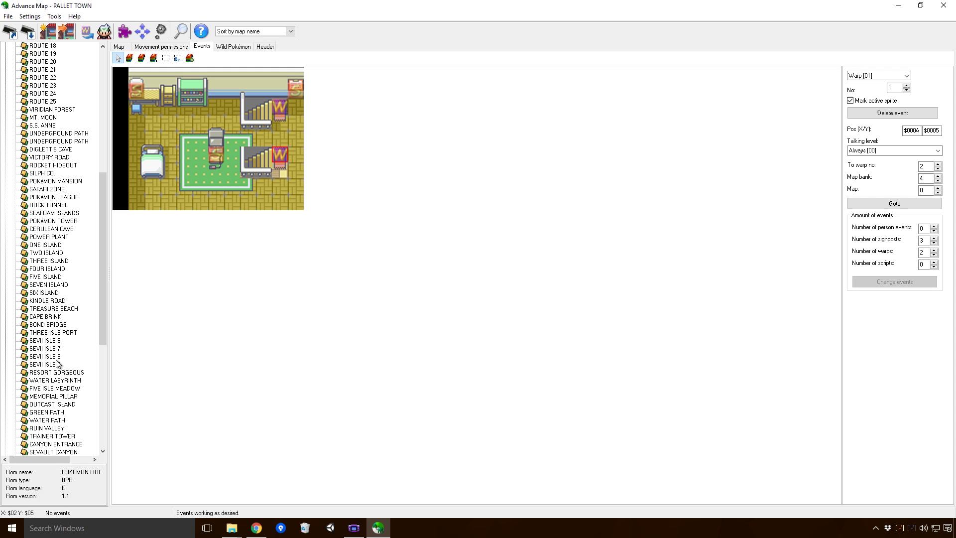
{"action": "double_click", "coordinate": [44, 172]}
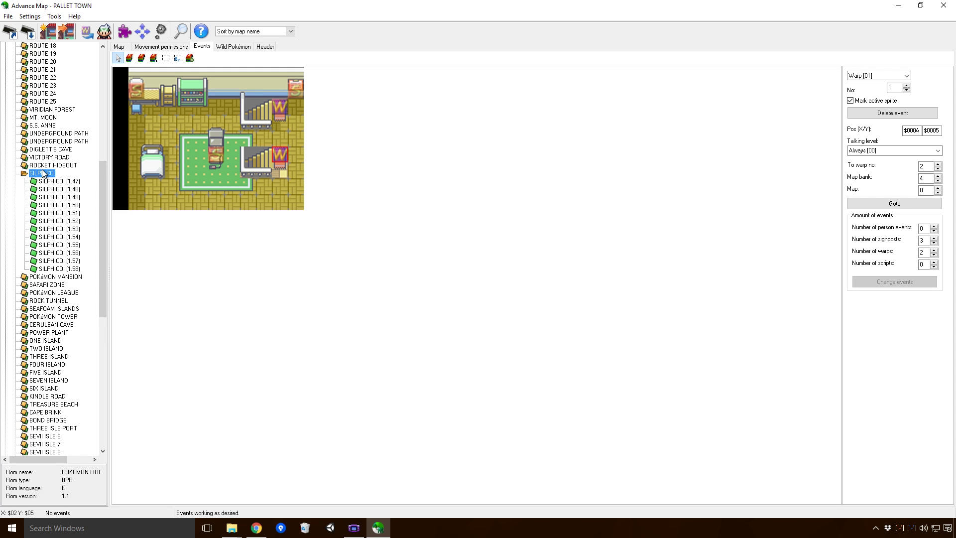
{"action": "left_click", "coordinate": [57, 190]}
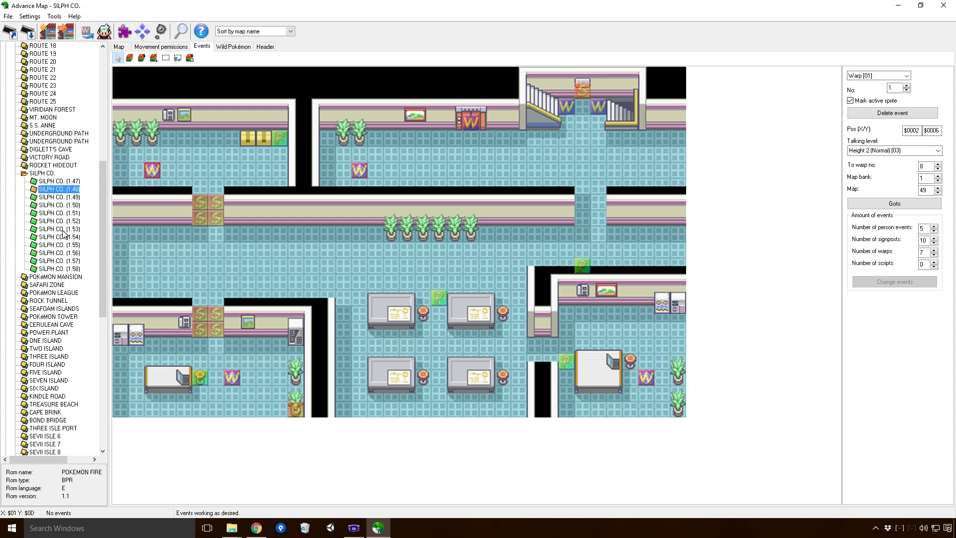
{"action": "scroll", "coordinate": [56, 295], "scroll_direction": "up", "scroll_amount": 12}
{"action": "scroll", "coordinate": [56, 296], "scroll_direction": "down", "scroll_amount": 9}
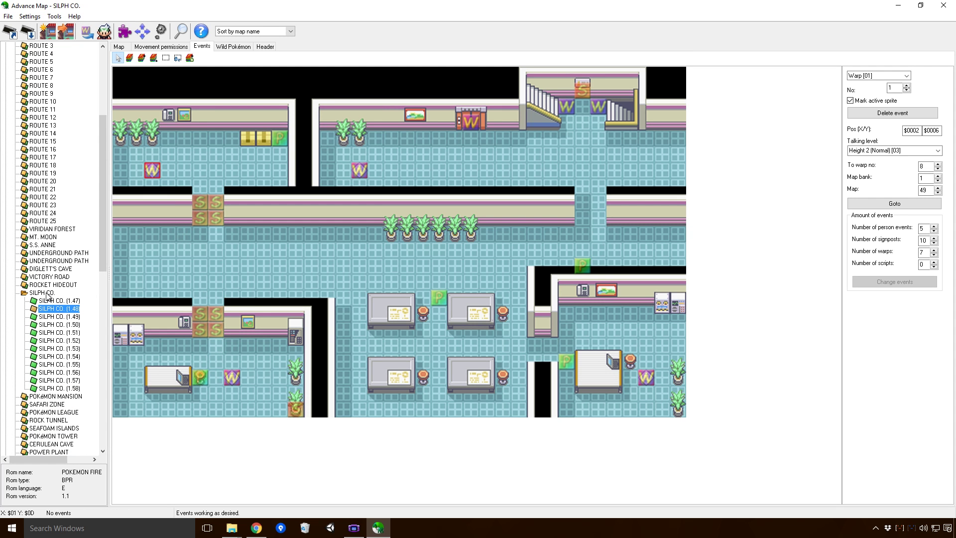
{"action": "scroll", "coordinate": [48, 295], "scroll_direction": "up", "scroll_amount": 8}
{"action": "scroll", "coordinate": [48, 294], "scroll_direction": "up", "scroll_amount": 1}
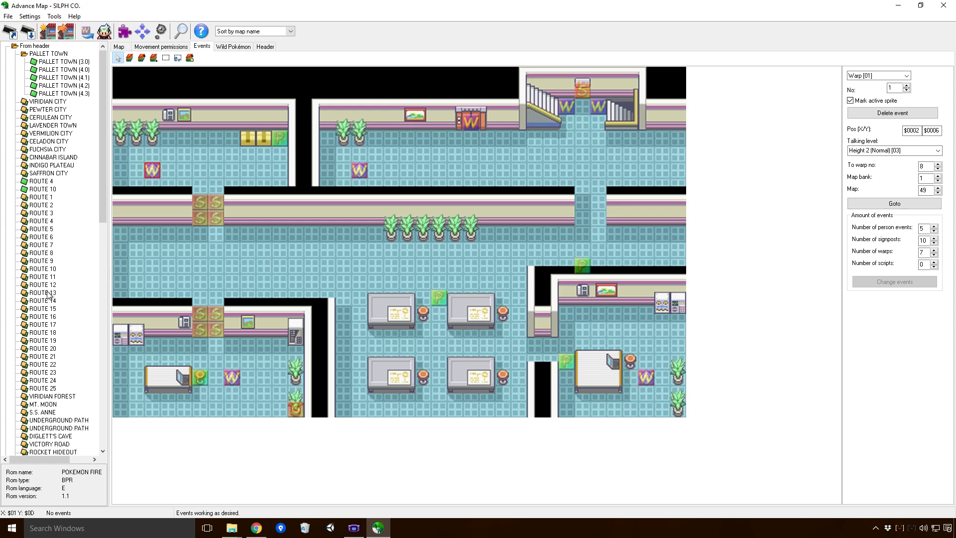
{"action": "left_click", "coordinate": [85, 78]}
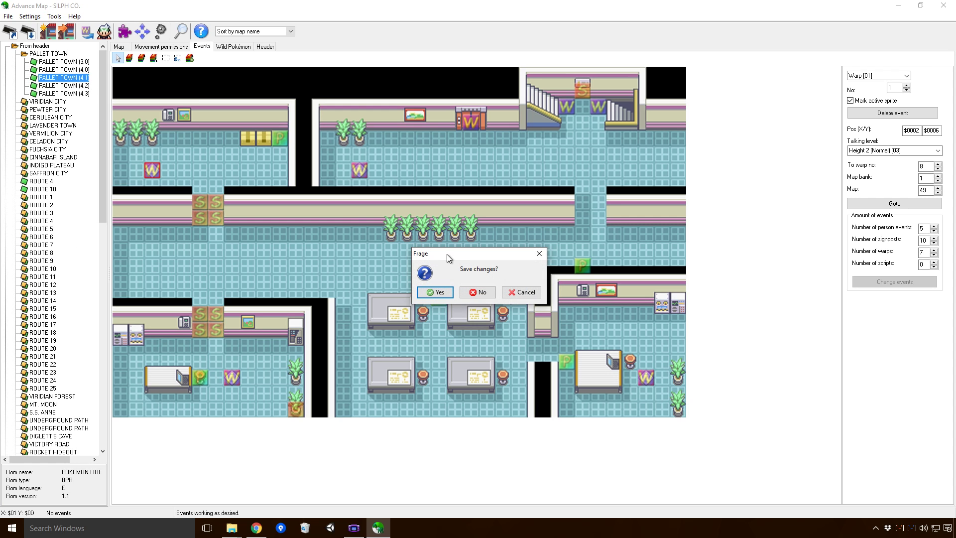
{"action": "left_click", "coordinate": [440, 298]}
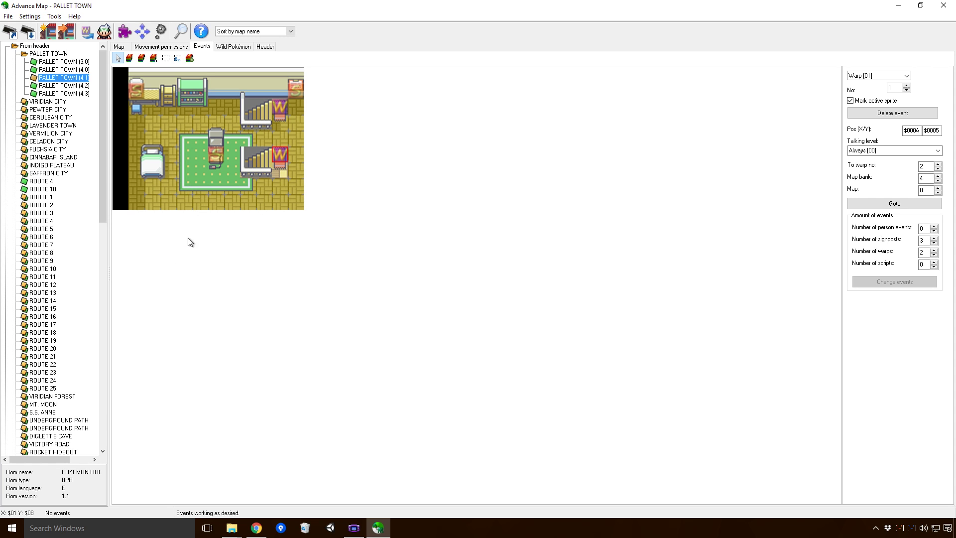
Expand PEWTER CITY in the map tree and load its sub-maps (3.2, 6.0, Pokémon Center) in turn
{"action": "scroll", "coordinate": [33, 211], "scroll_direction": "down", "scroll_amount": 15}
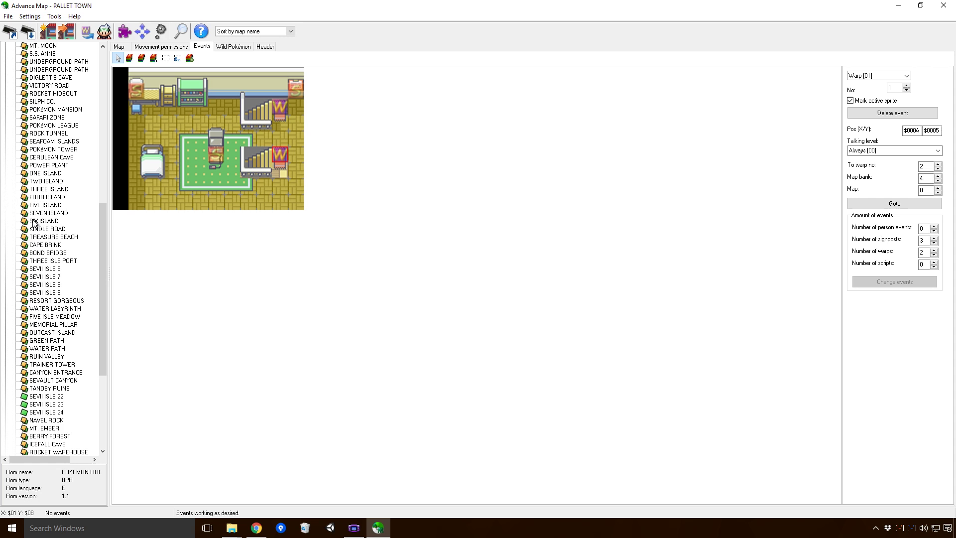
{"action": "scroll", "coordinate": [34, 223], "scroll_direction": "down", "scroll_amount": 7}
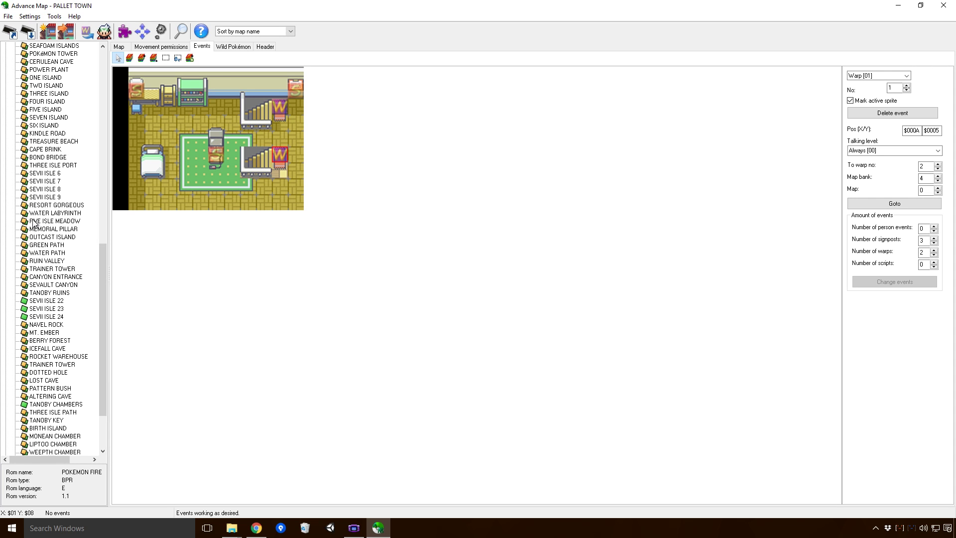
{"action": "scroll", "coordinate": [34, 222], "scroll_direction": "up", "scroll_amount": 4}
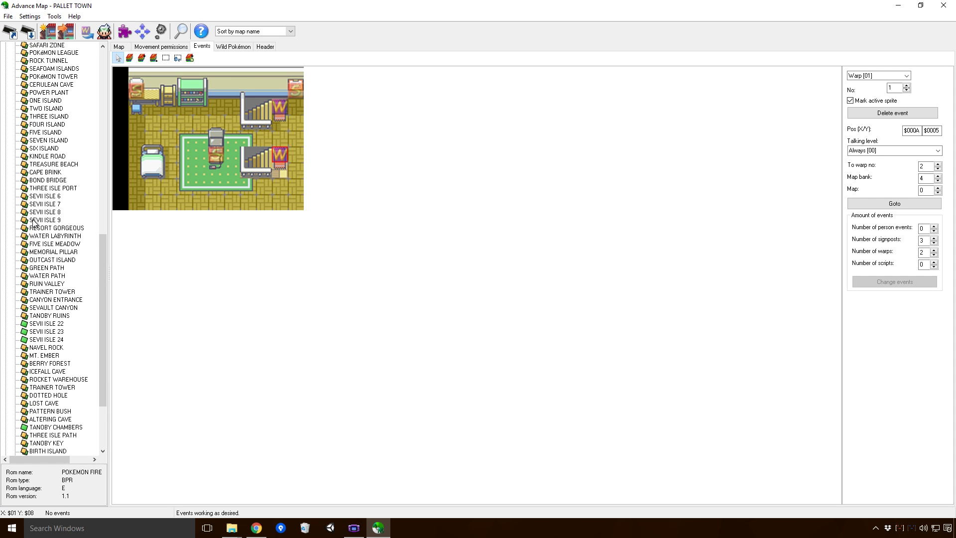
{"action": "scroll", "coordinate": [50, 293], "scroll_direction": "up", "scroll_amount": 6}
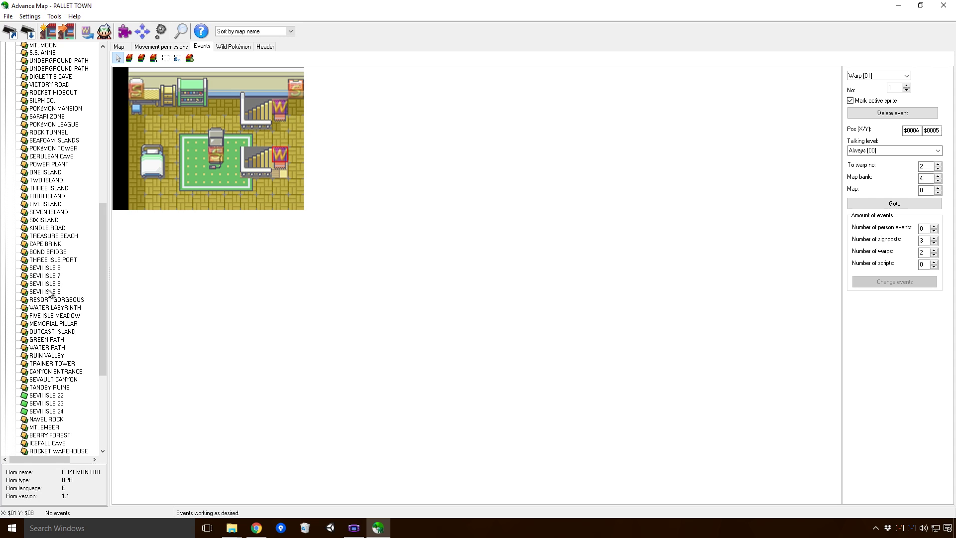
{"action": "scroll", "coordinate": [50, 294], "scroll_direction": "up", "scroll_amount": 1}
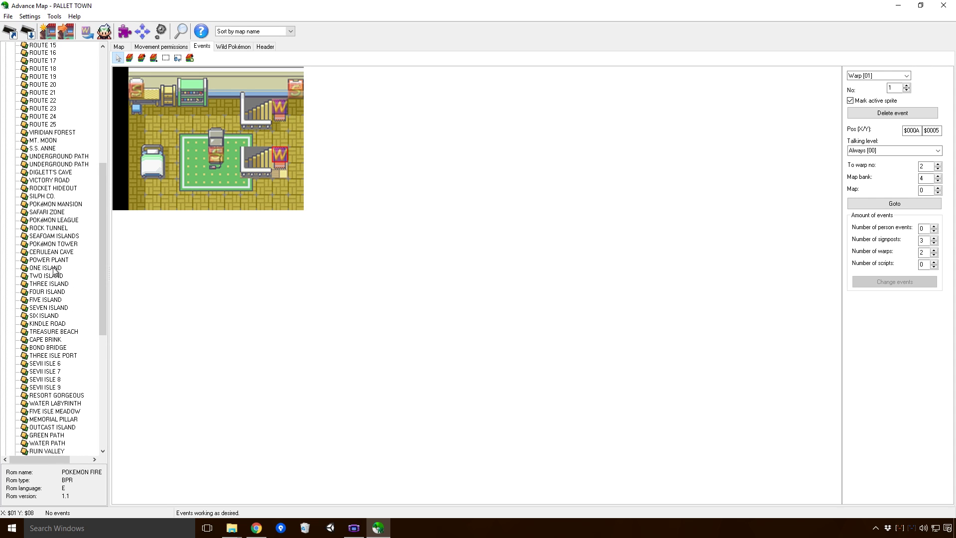
{"action": "scroll", "coordinate": [74, 80], "scroll_direction": "up", "scroll_amount": 4}
{"action": "scroll", "coordinate": [88, 245], "scroll_direction": "up", "scroll_amount": 7}
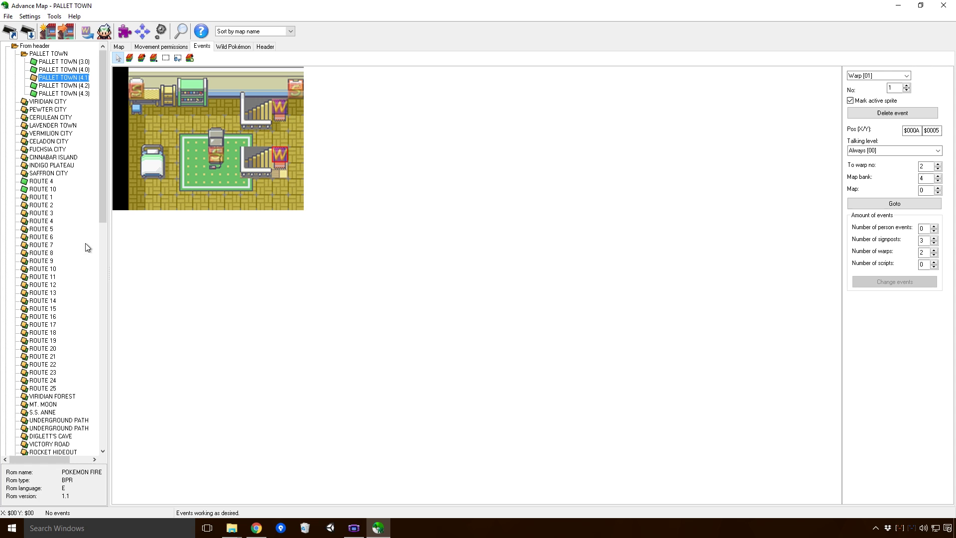
{"action": "double_click", "coordinate": [48, 109]}
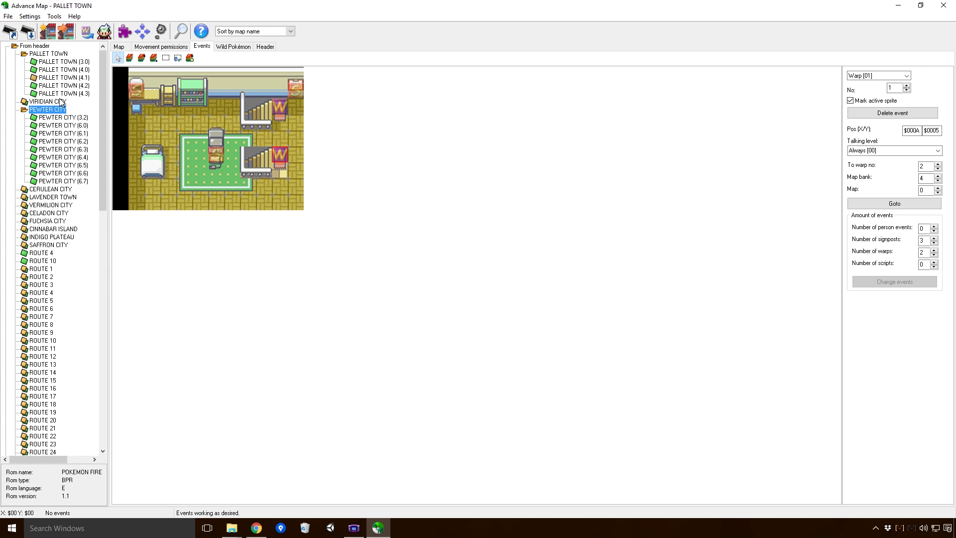
{"action": "left_click", "coordinate": [57, 118]}
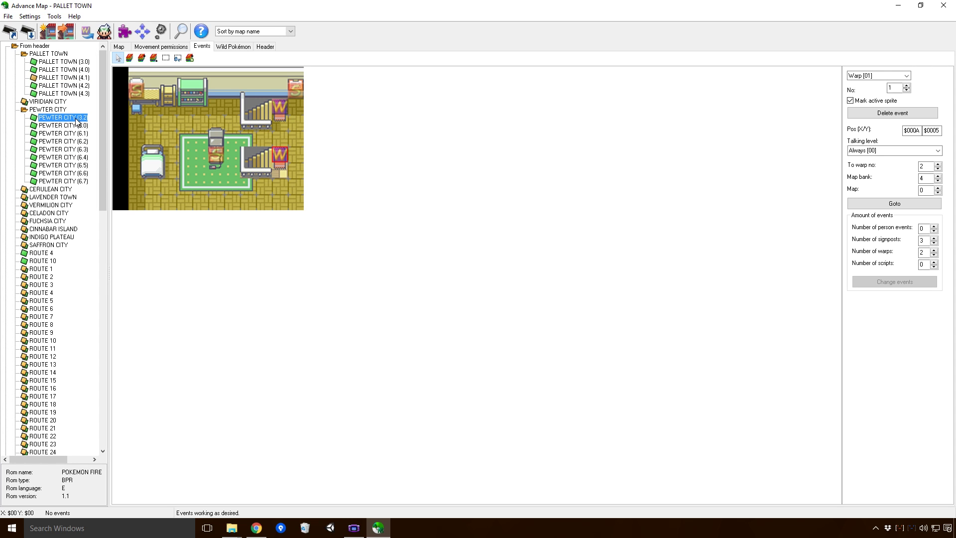
{"action": "double_click", "coordinate": [77, 119]}
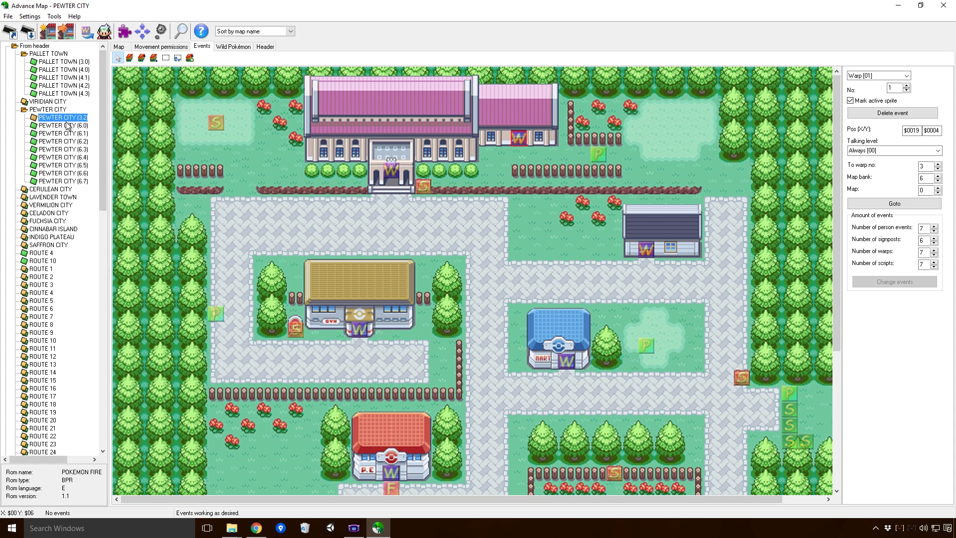
{"action": "double_click", "coordinate": [68, 125]}
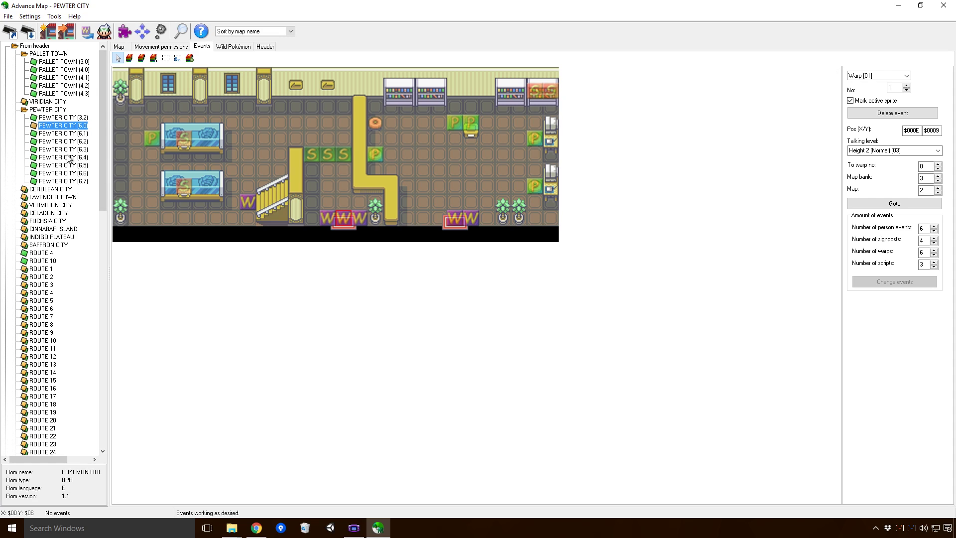
{"action": "double_click", "coordinate": [64, 165]}
Load the PEWTER CITY (6.2) gym map to check it, then return to PALLET TOWN (4.1)
{"action": "left_click", "coordinate": [73, 142]}
{"action": "double_click", "coordinate": [73, 142]}
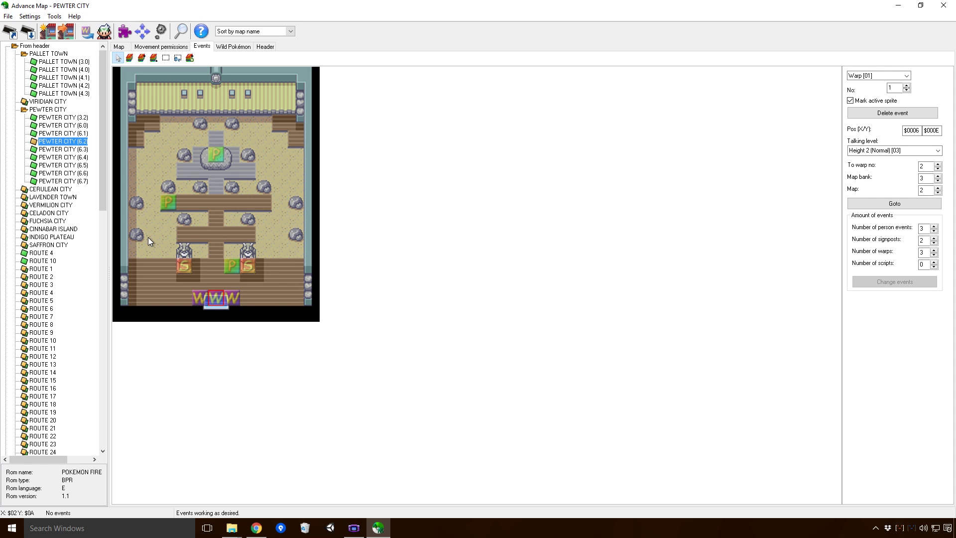
{"action": "left_click", "coordinate": [77, 78]}
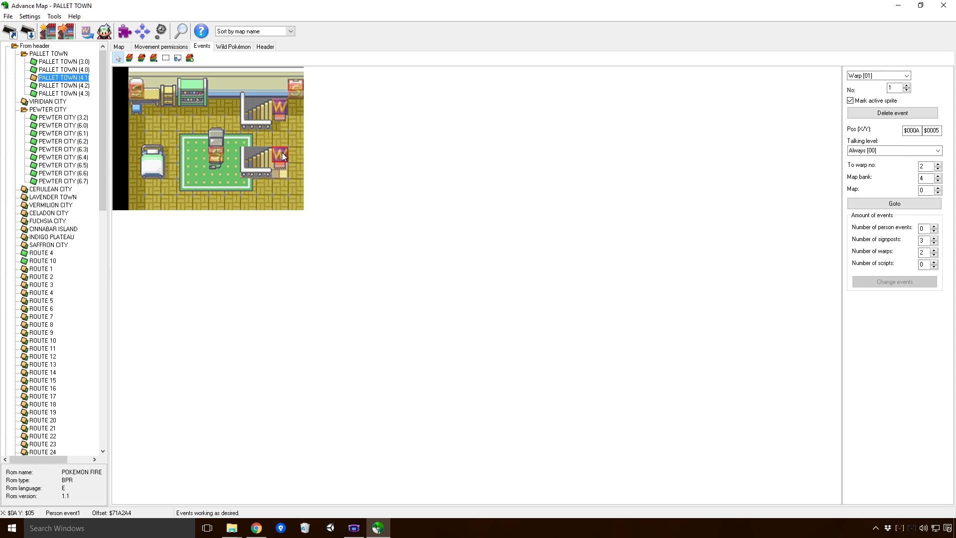
{"action": "left_click", "coordinate": [80, 141]}
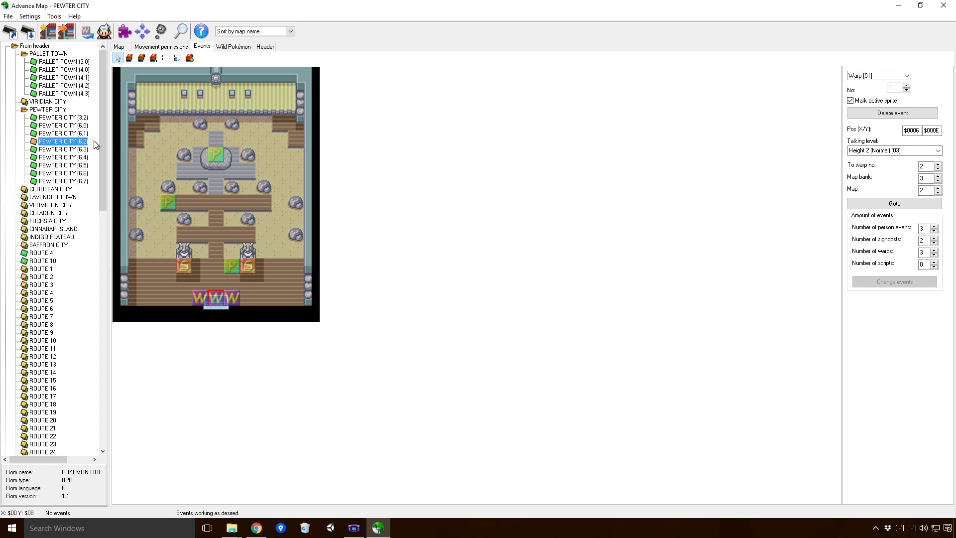
{"action": "left_click", "coordinate": [75, 78]}
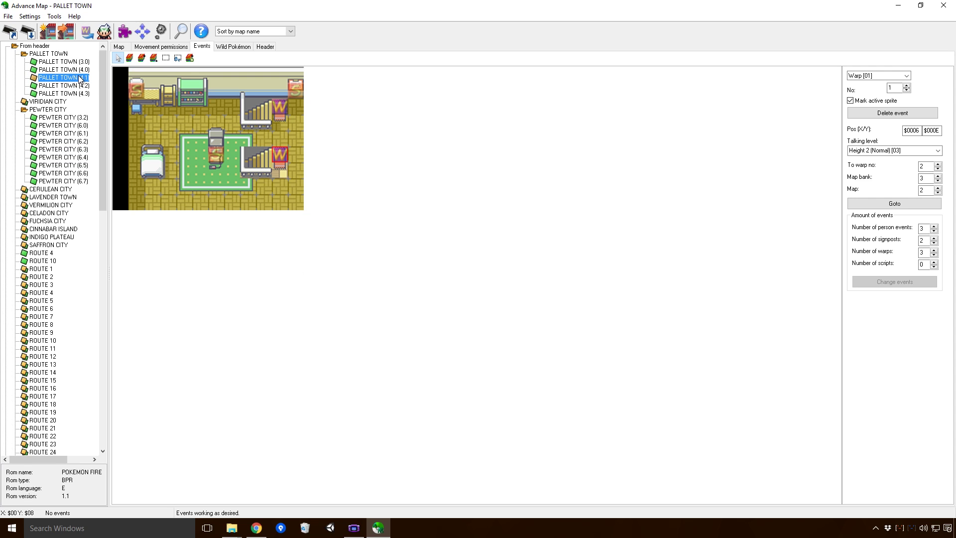
Set the house warp's destination to warp 1, map bank 6, map 2
{"action": "left_click", "coordinate": [925, 166]}
{"action": "type", "text": "1"}
{"action": "key", "text": "Tab"}
{"action": "type", "text": "6"}
{"action": "key", "text": "Tab"}
{"action": "type", "text": "2"}
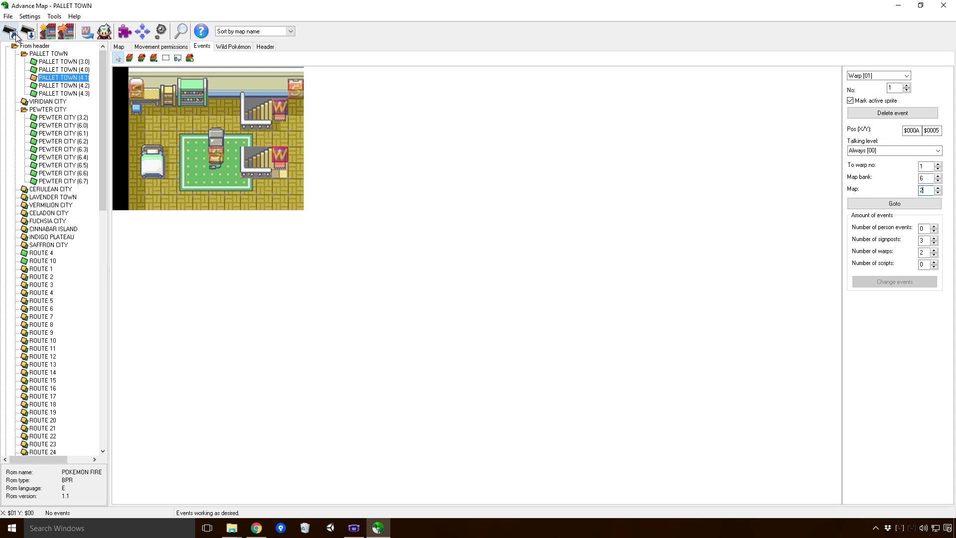
Load the edited Fire Red .gba ROM in VisualBoyAdvance
{"action": "left_click", "coordinate": [354, 527]}
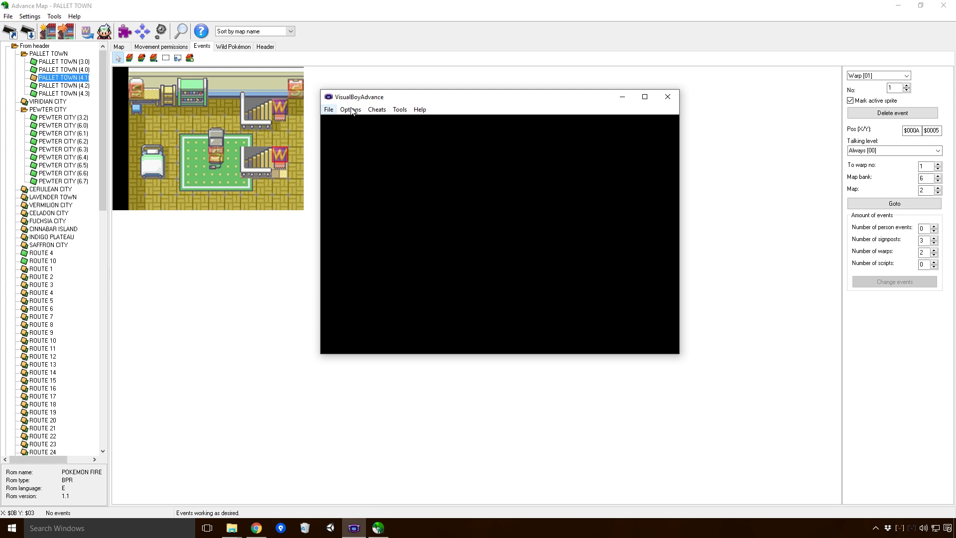
{"action": "left_click", "coordinate": [328, 109]}
{"action": "left_click", "coordinate": [293, 131]}
{"action": "left_click", "coordinate": [494, 171]}
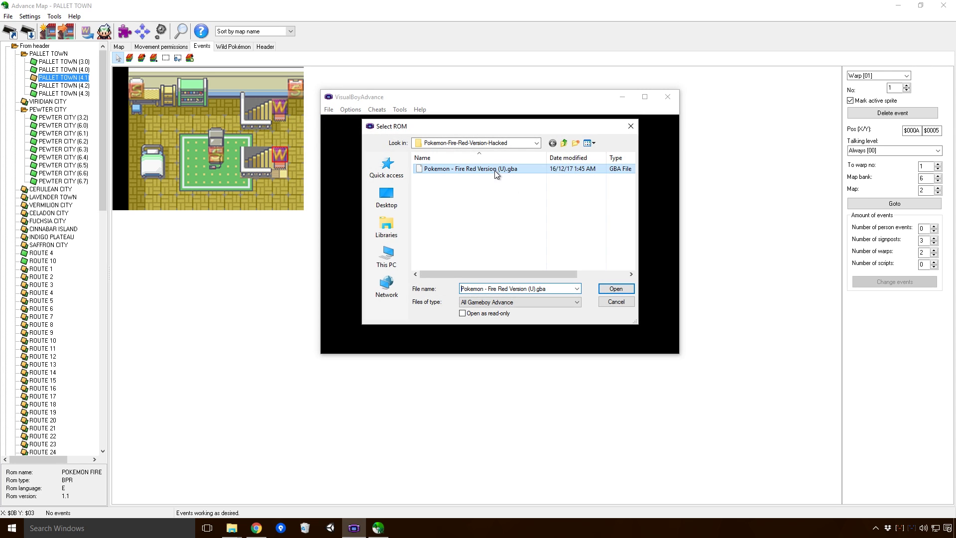
{"action": "left_click", "coordinate": [615, 287]}
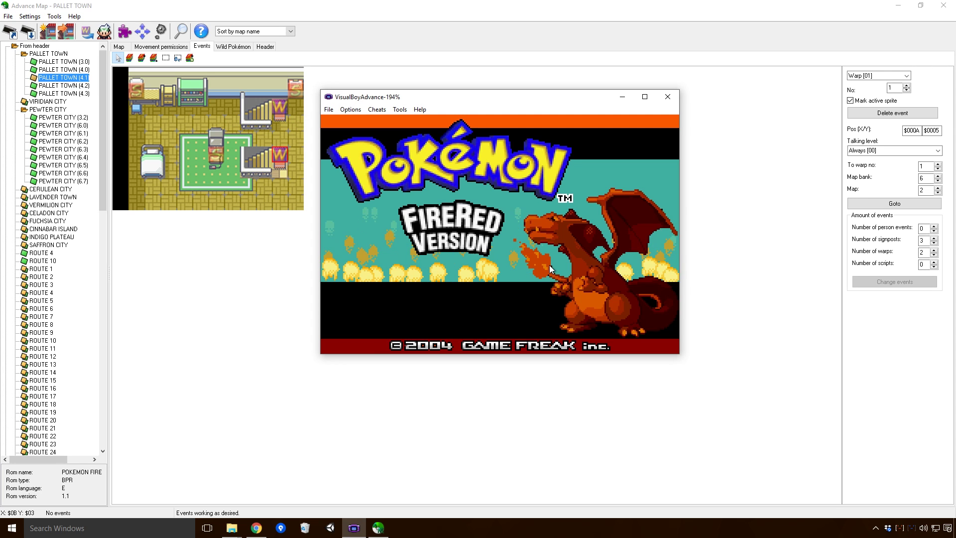
Continue the saved game and walk the player onto the house warp tile into the gym
{"action": "key", "text": "Return"}
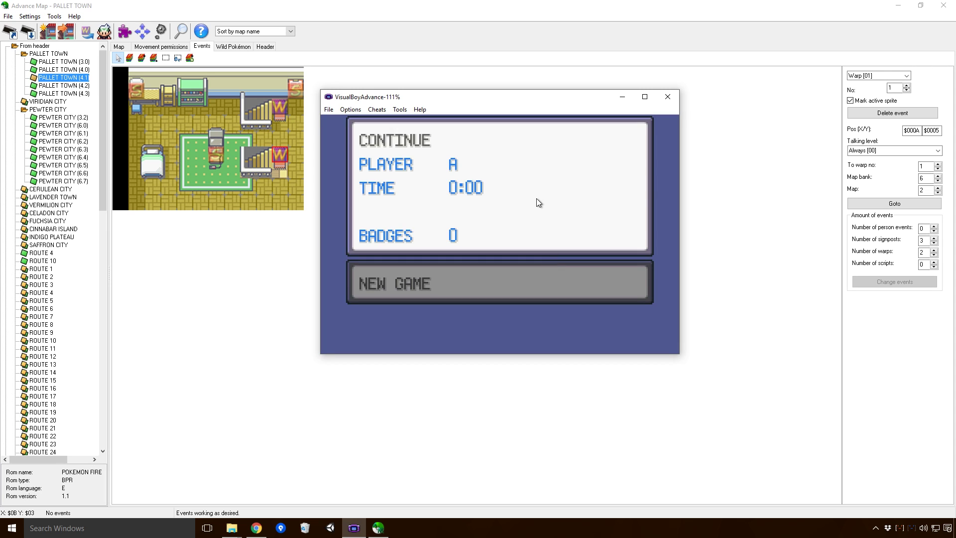
{"action": "key", "text": "z"}
{"action": "key", "text": "Right"}
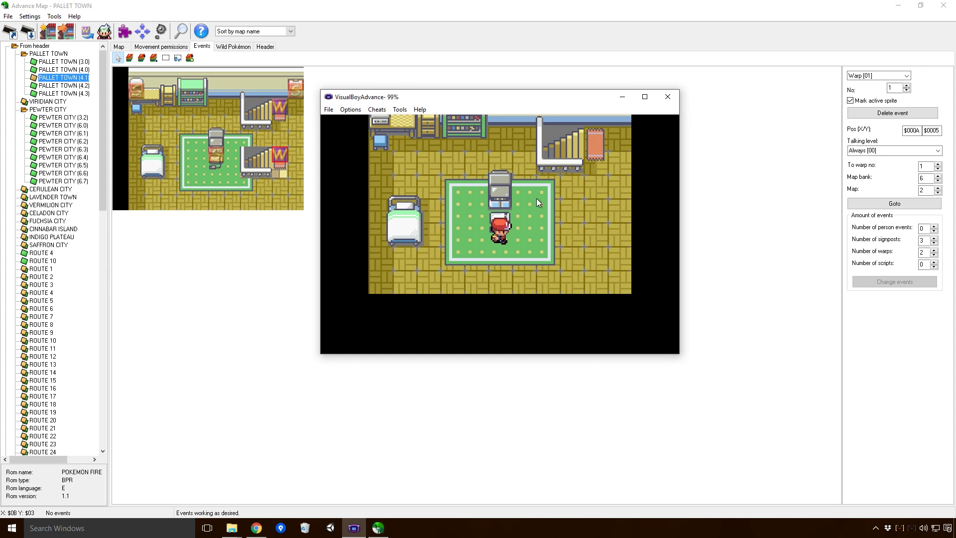
{"action": "key", "text": "Up"}
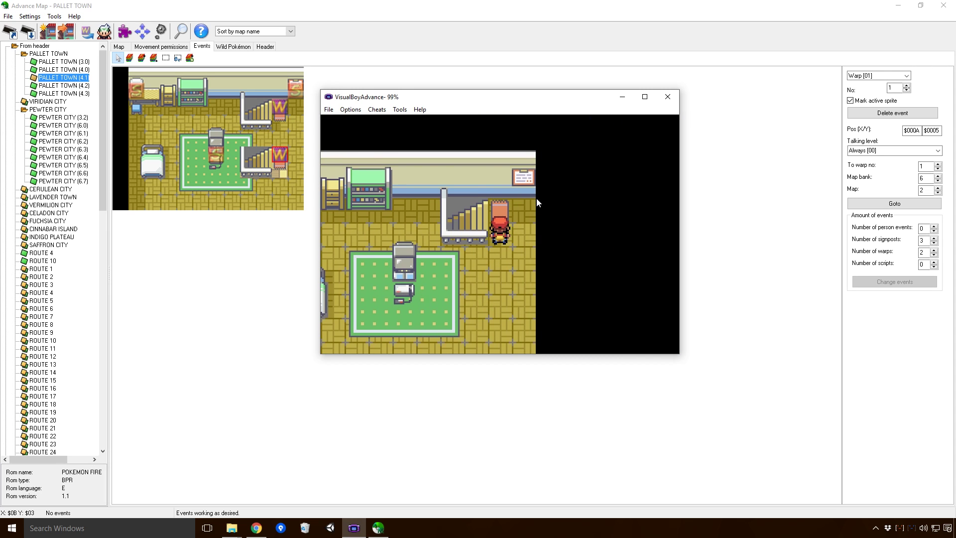
{"action": "key", "text": "Right"}
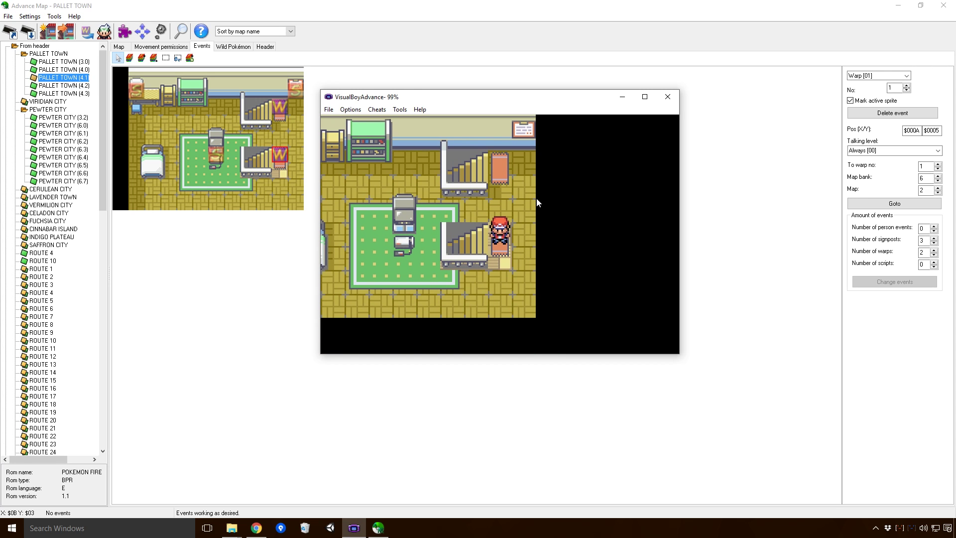
{"action": "key", "text": "Down"}
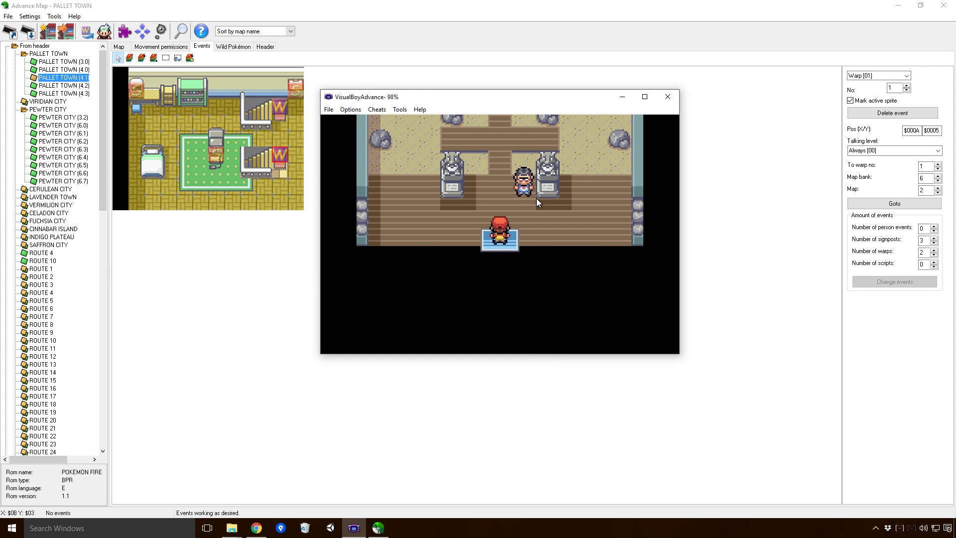
Walk up the gym and advance through the lost battle against the Camper's Geodude until the blackout
{"action": "key", "text": "Up"}
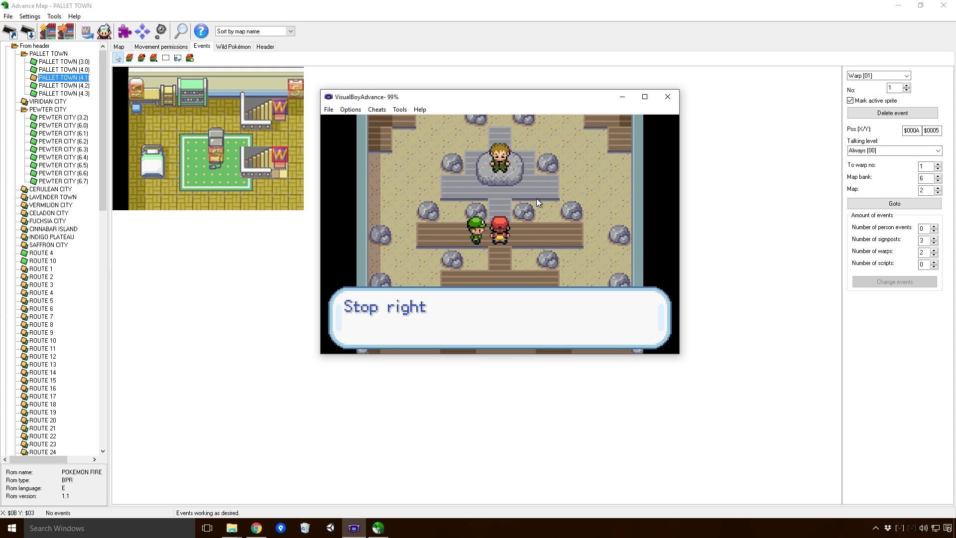
{"action": "key", "text": "a"}
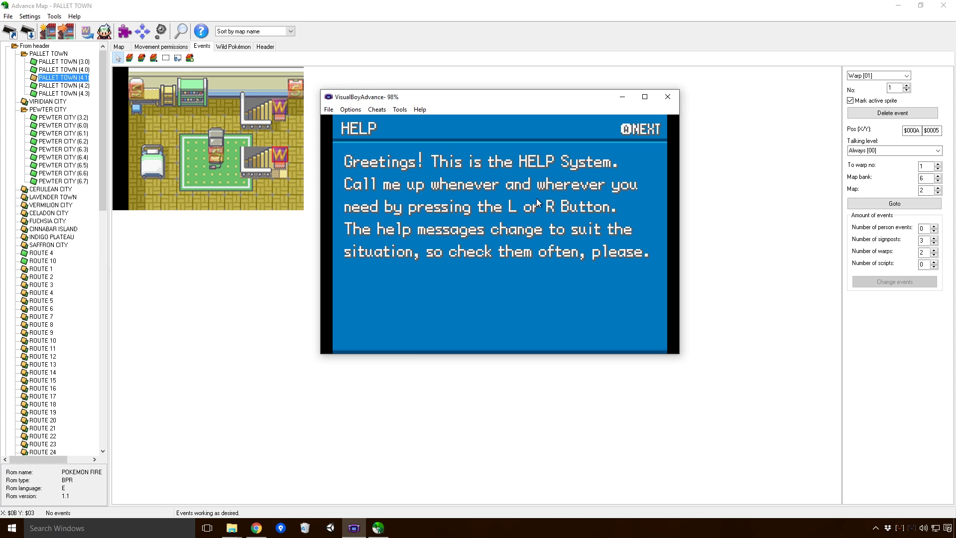
{"action": "key", "text": "z"}
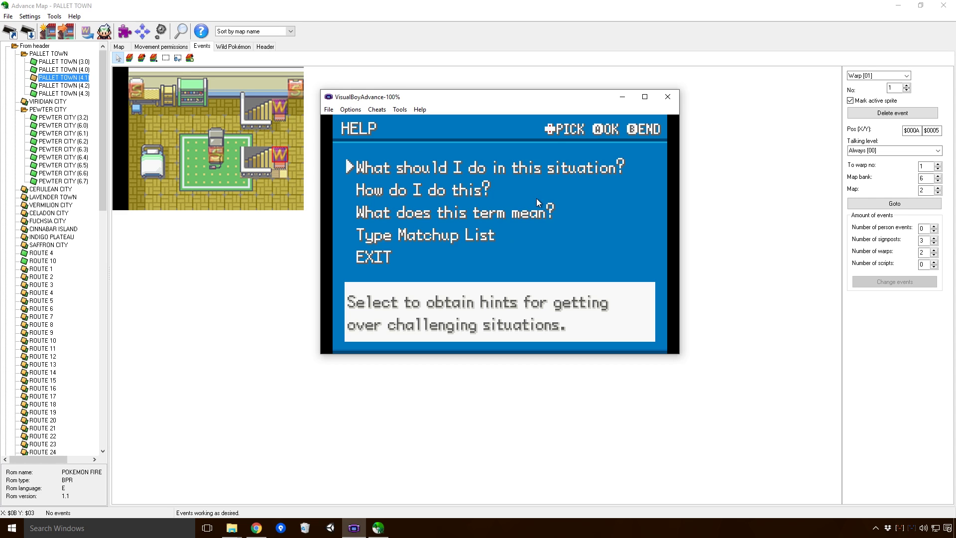
{"action": "key", "text": "z"}
{"action": "key", "text": "z"}
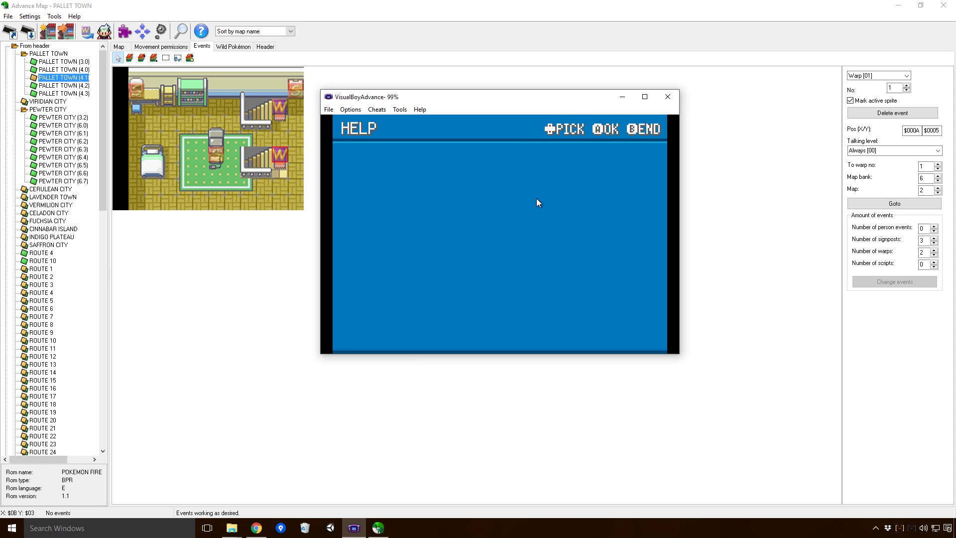
{"action": "key", "text": "z"}
{"action": "key", "text": "z"}
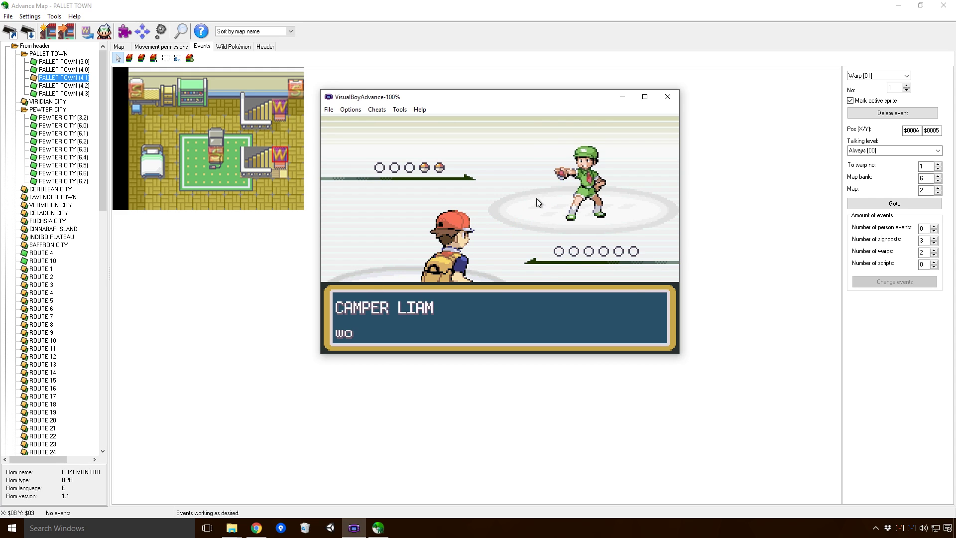
{"action": "key", "text": "z"}
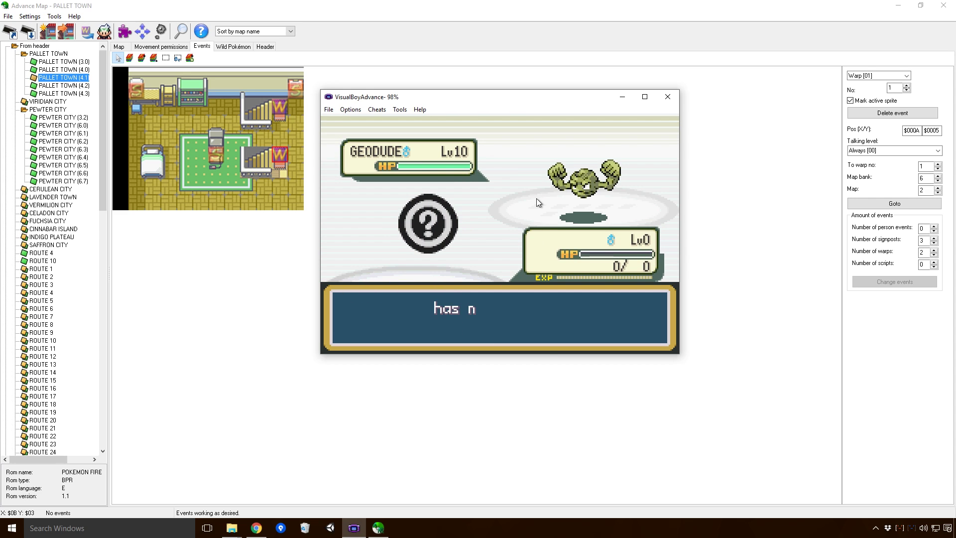
{"action": "key", "text": "a"}
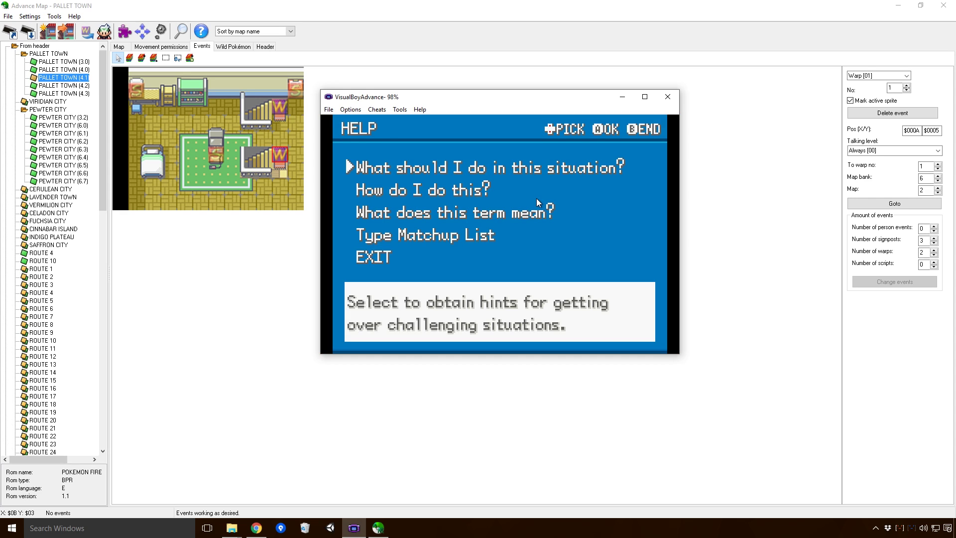
{"action": "key", "text": "x"}
{"action": "key", "text": "z"}
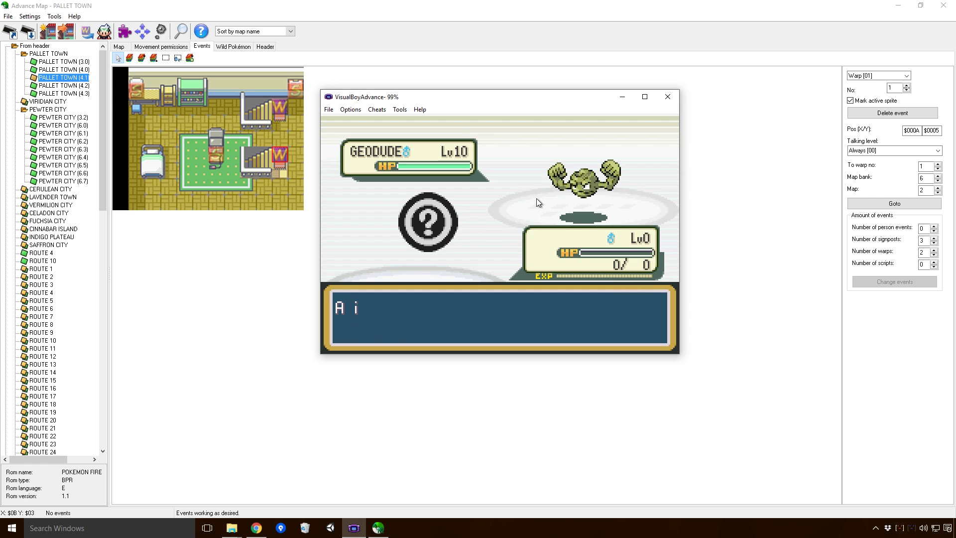
{"action": "key", "text": "z"}
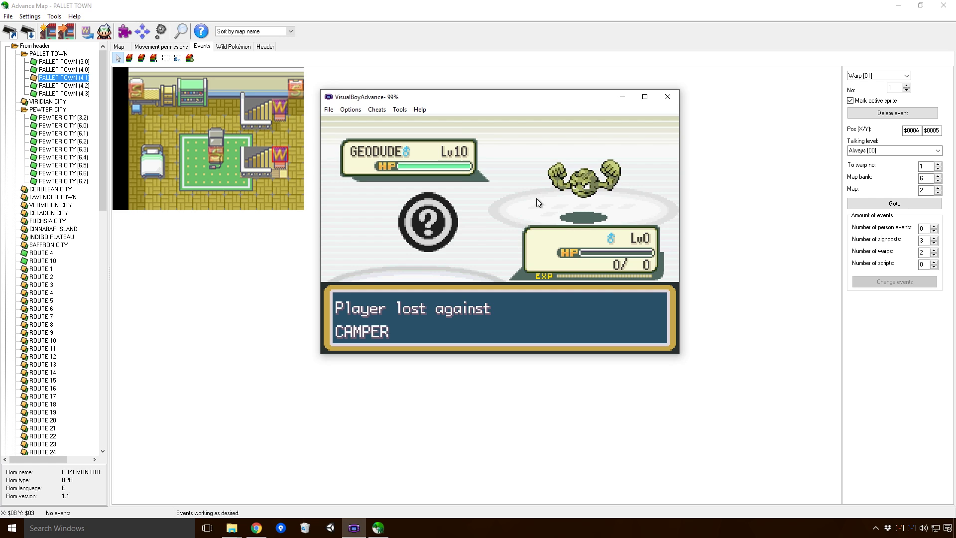
{"action": "key", "text": "z"}
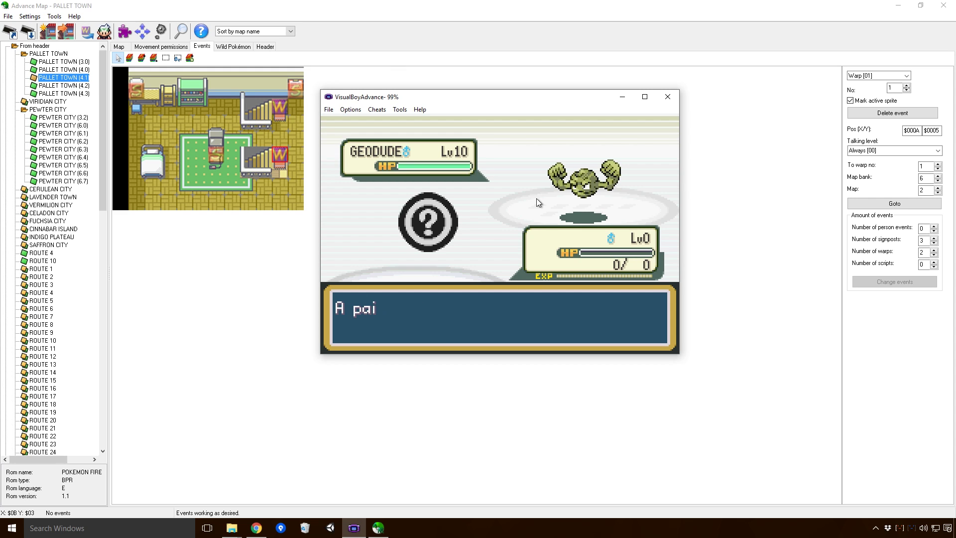
{"action": "key", "text": "z"}
{"action": "key", "text": "z"}
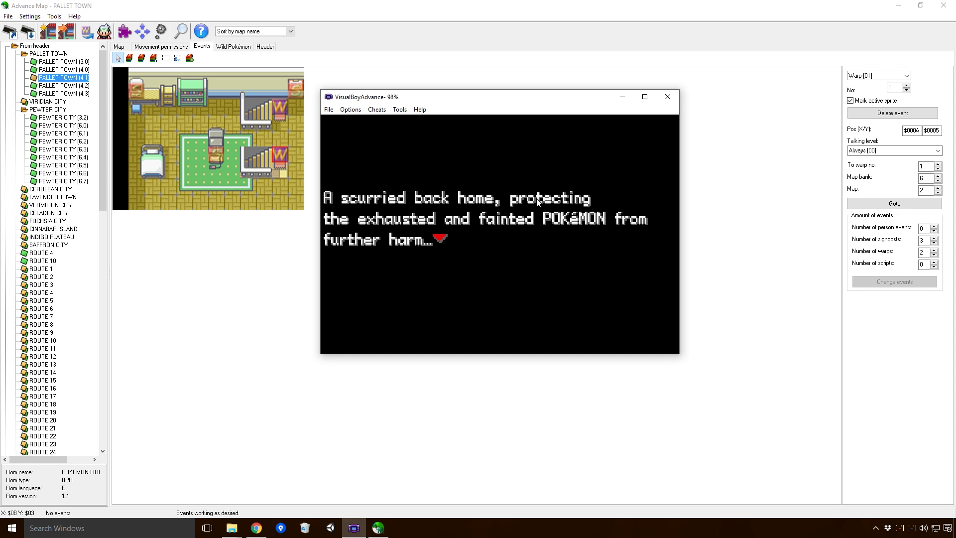
Advance through Mom's welcome-home dialog so the team gets healed
{"action": "key", "text": "z"}
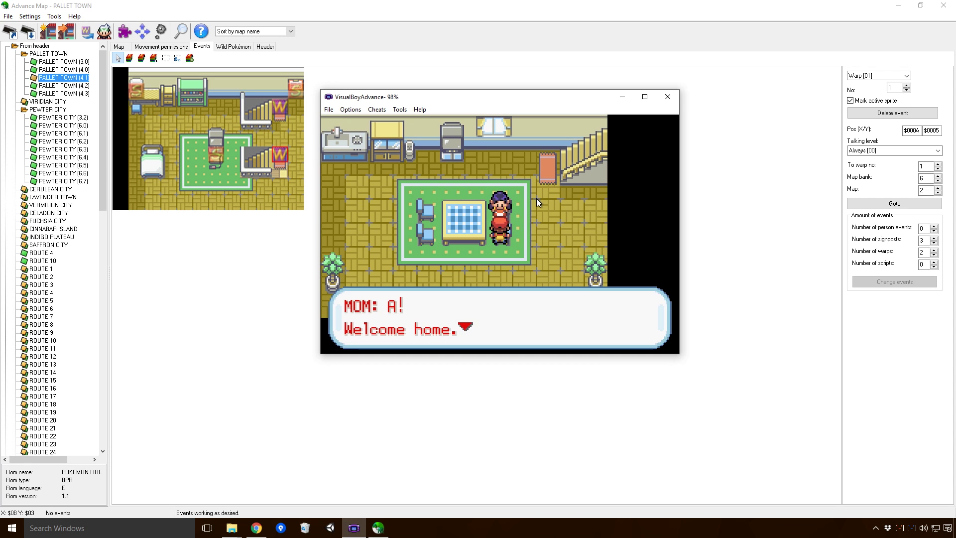
{"action": "key", "text": "z"}
{"action": "key", "text": "z"}
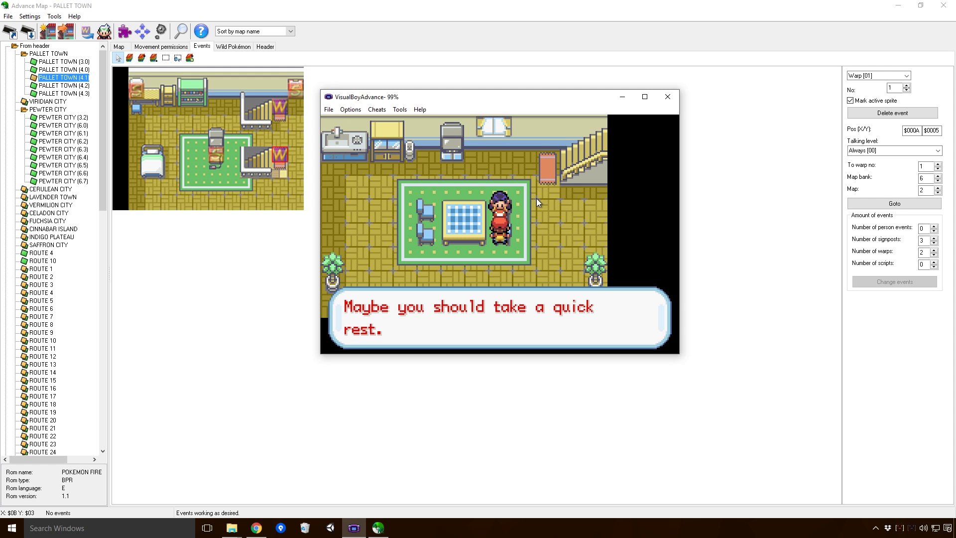
{"action": "key", "text": "z"}
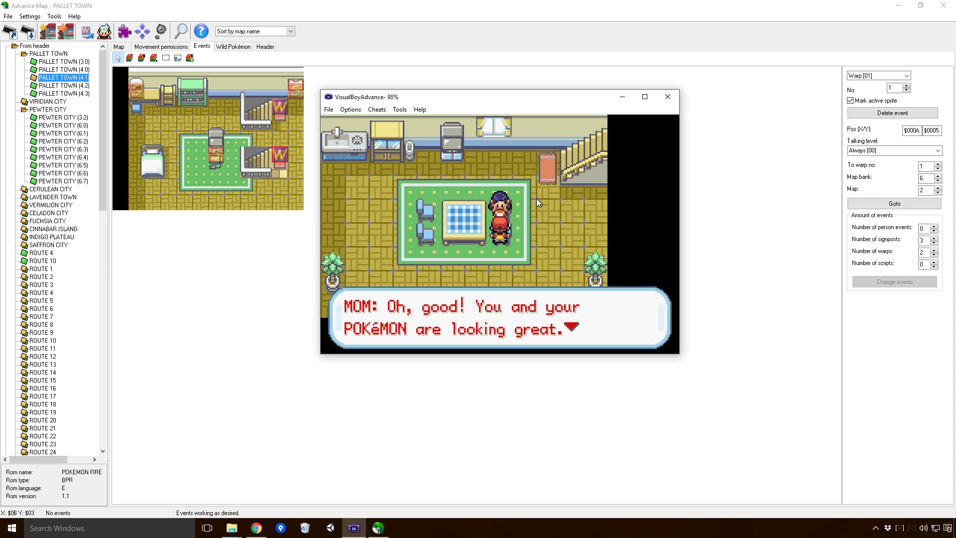
{"action": "key", "text": "z"}
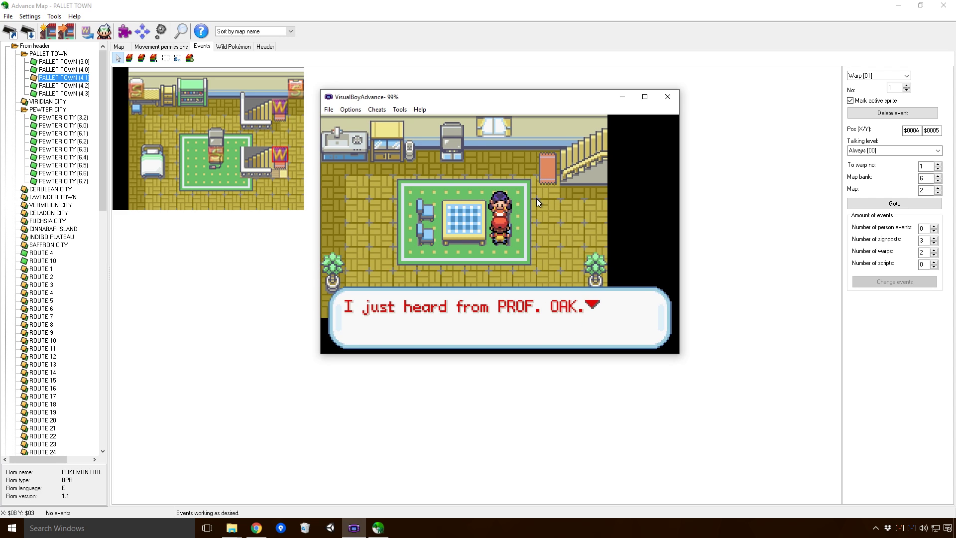
{"action": "key", "text": "z"}
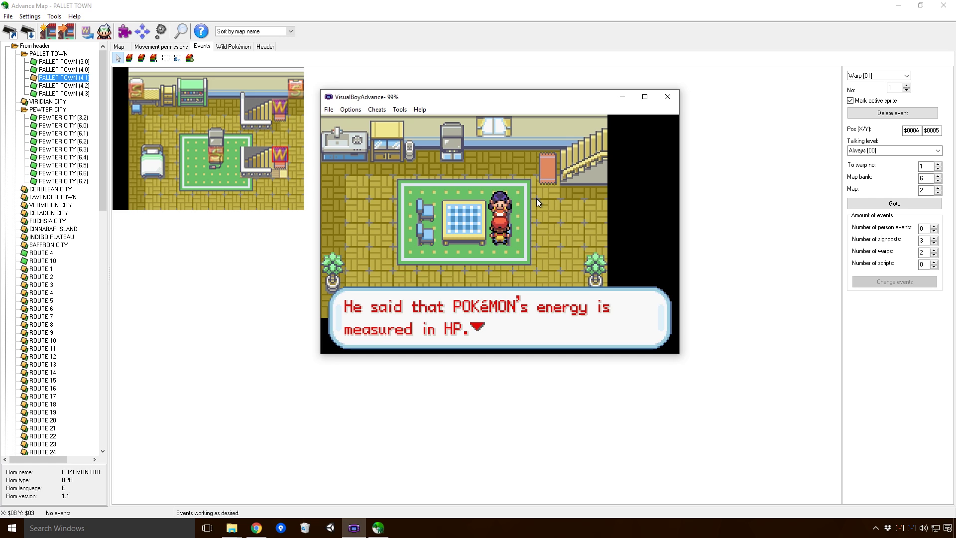
{"action": "key", "text": "z"}
{"action": "key", "text": "z"}
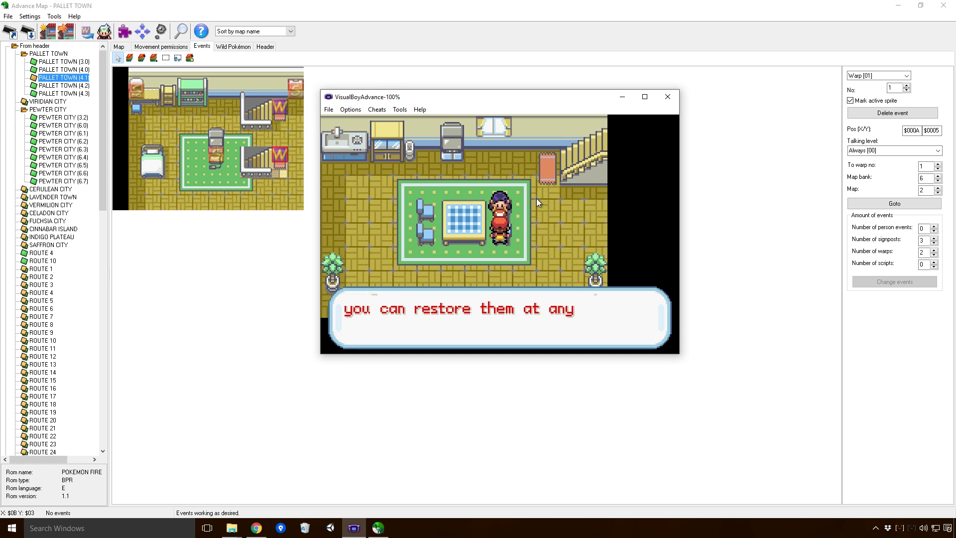
{"action": "key", "text": "z"}
{"action": "key", "text": "z"}
{"action": "key", "text": "z"}
{"action": "key", "text": "z"}
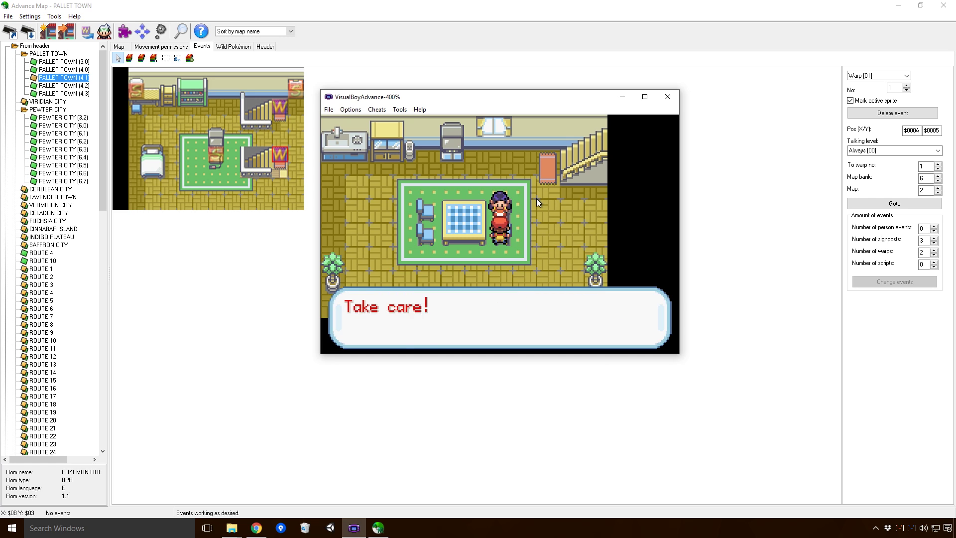
{"action": "key", "text": "z"}
{"action": "key", "text": "z"}
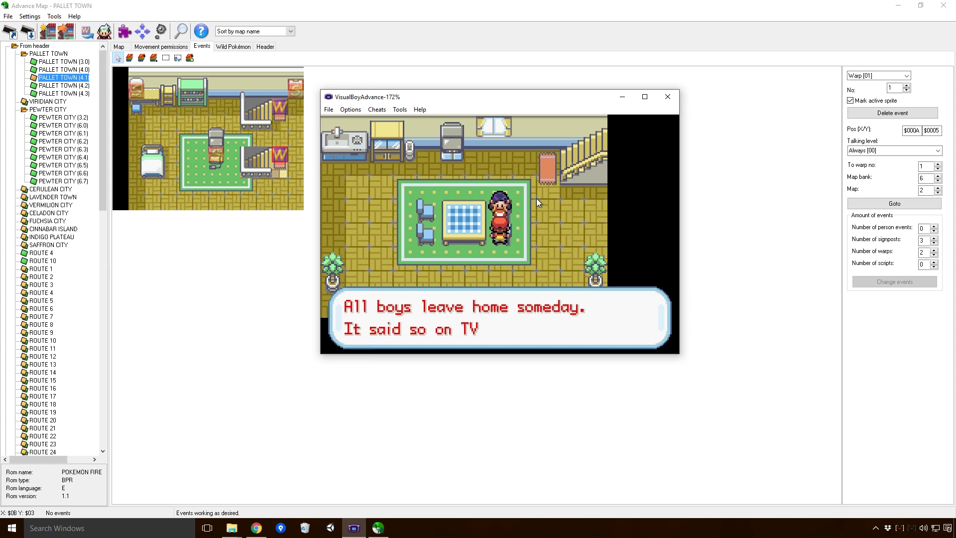
{"action": "key", "text": "z"}
{"action": "key", "text": "z"}
{"action": "key", "text": "z"}
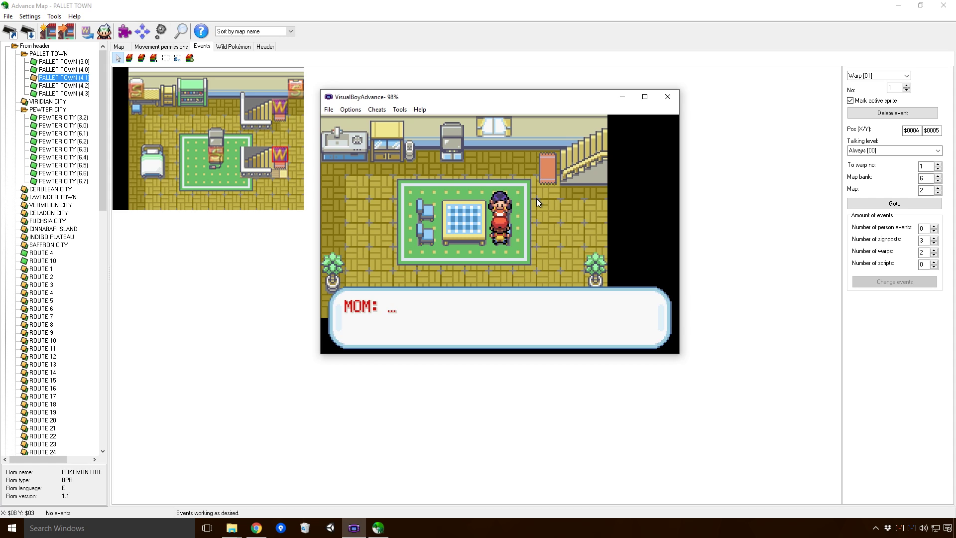
{"action": "key", "text": "z"}
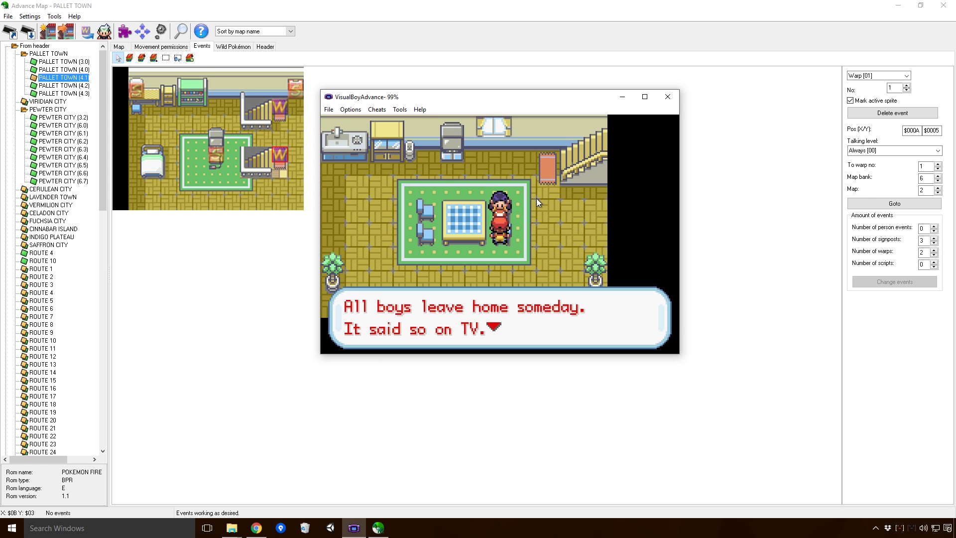
{"action": "key", "text": "z"}
{"action": "key", "text": "z"}
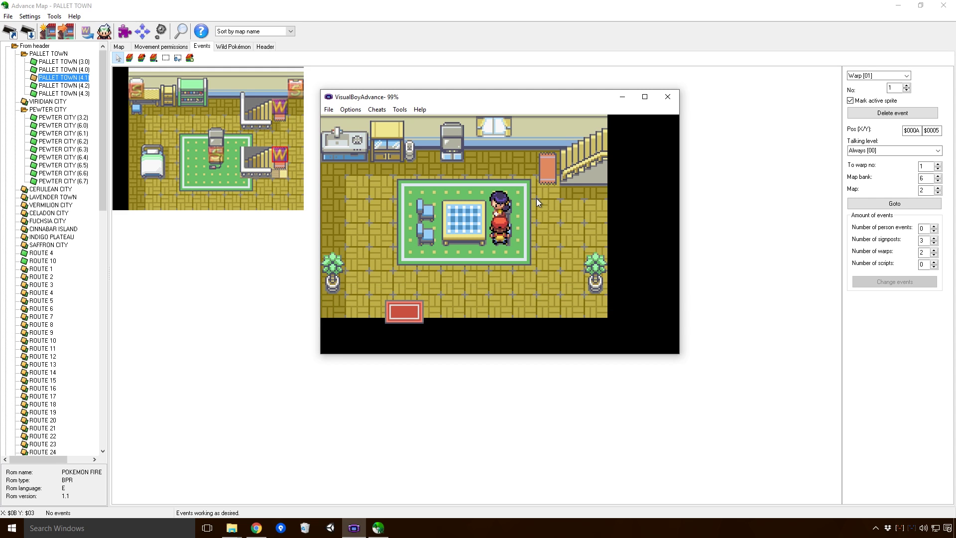
Exit the start menu and walk upstairs onto the warp into the Pewter gym
{"action": "key", "text": "Down"}
{"action": "key", "text": "Return"}
{"action": "key", "text": "Down"}
{"action": "key", "text": "Down"}
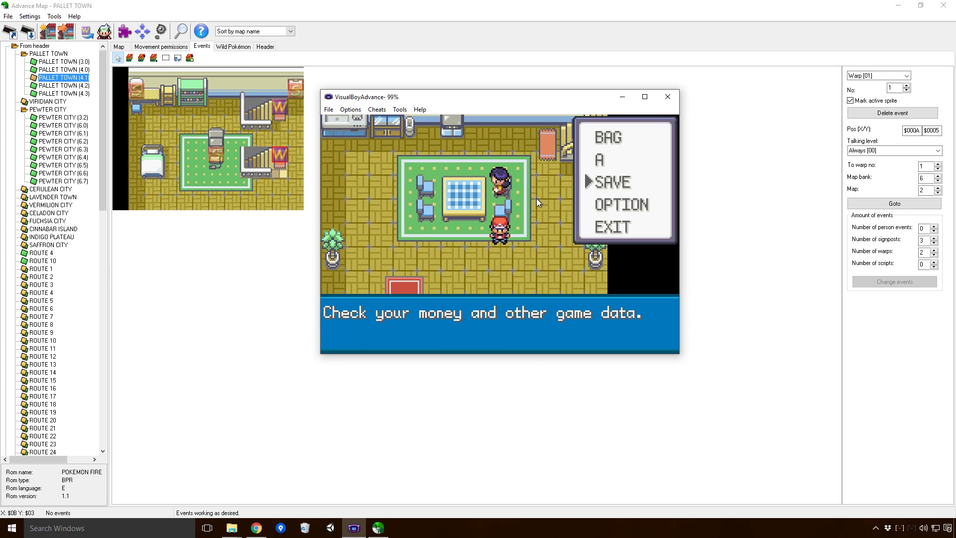
{"action": "key", "text": "Up"}
{"action": "key", "text": "Up"}
{"action": "key", "text": "Up"}
{"action": "key", "text": "z"}
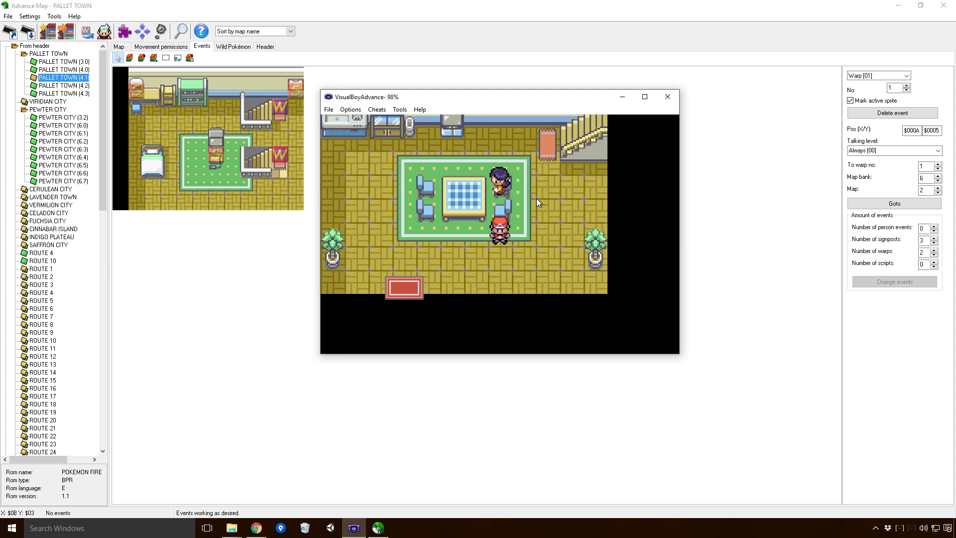
{"action": "key", "text": "Right"}
{"action": "key", "text": "Up"}
{"action": "key", "text": "Up"}
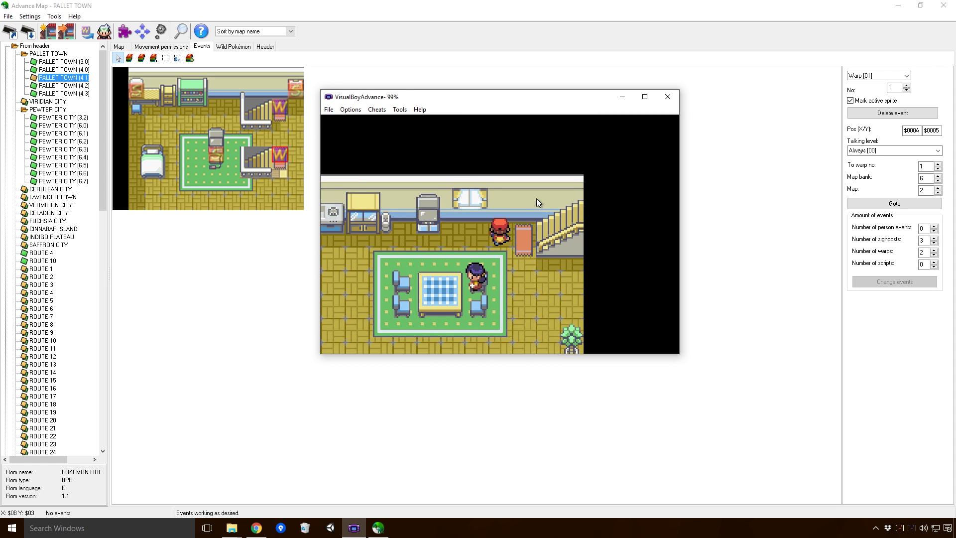
{"action": "key", "text": "Right"}
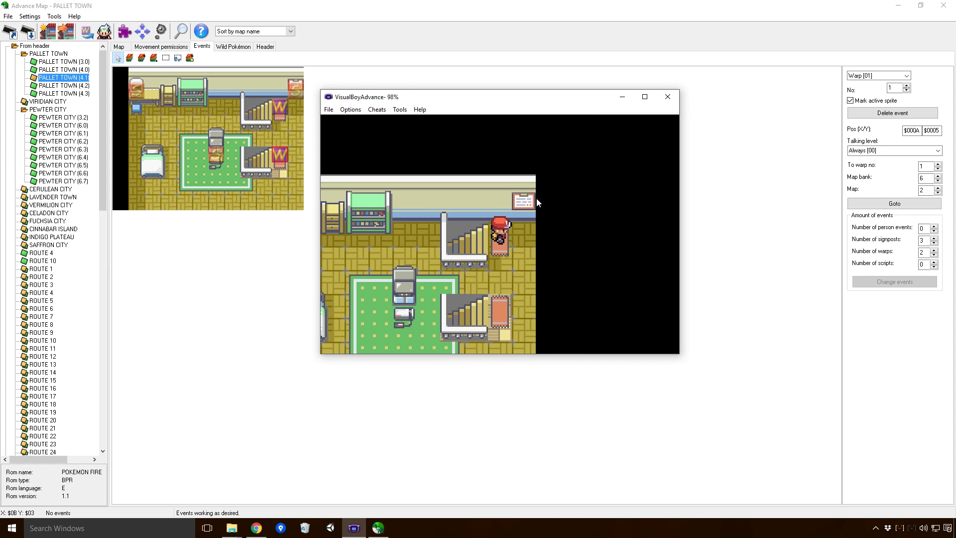
{"action": "key", "text": "Down"}
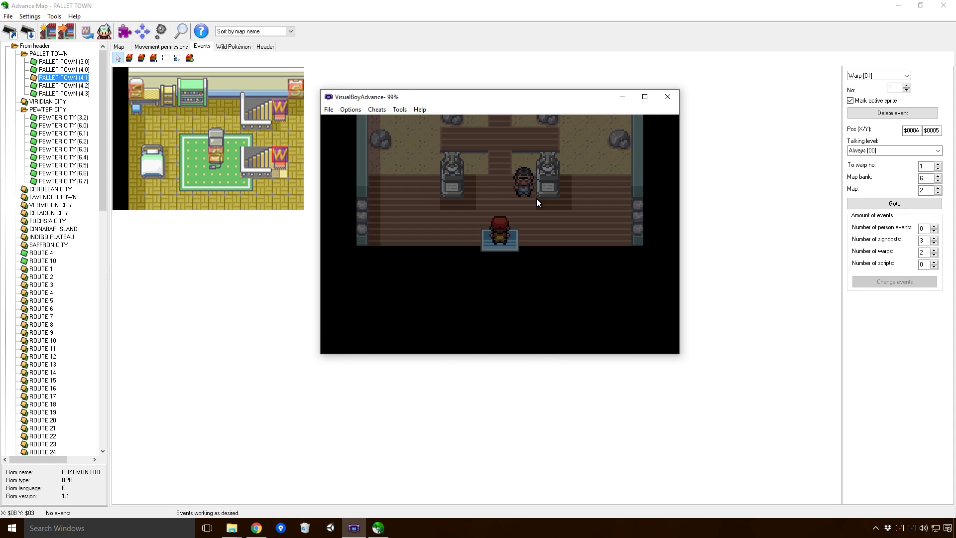
Walk down onto the gym exit mat into Pewter City, then open VisualBoyAdvance's File menu
{"action": "key", "text": "Down"}
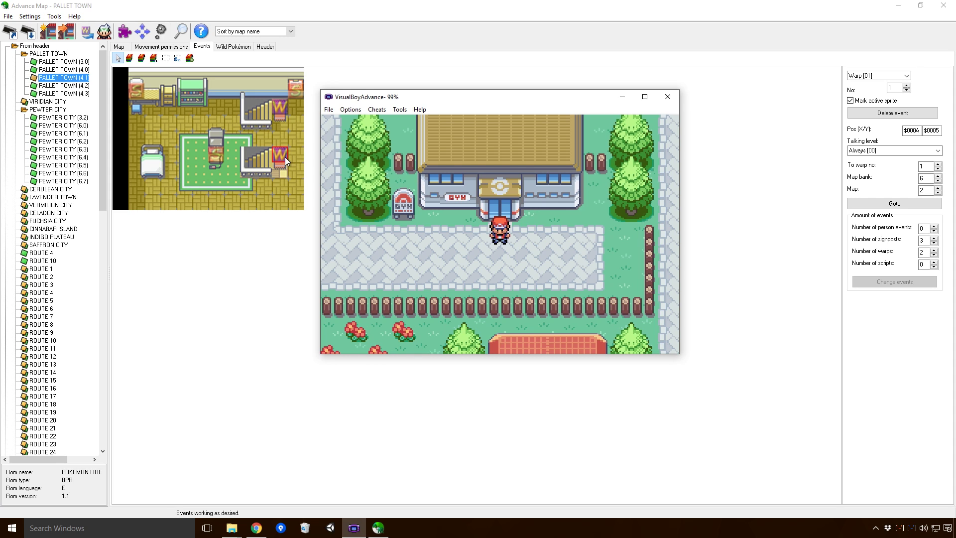
{"action": "left_click", "coordinate": [329, 109]}
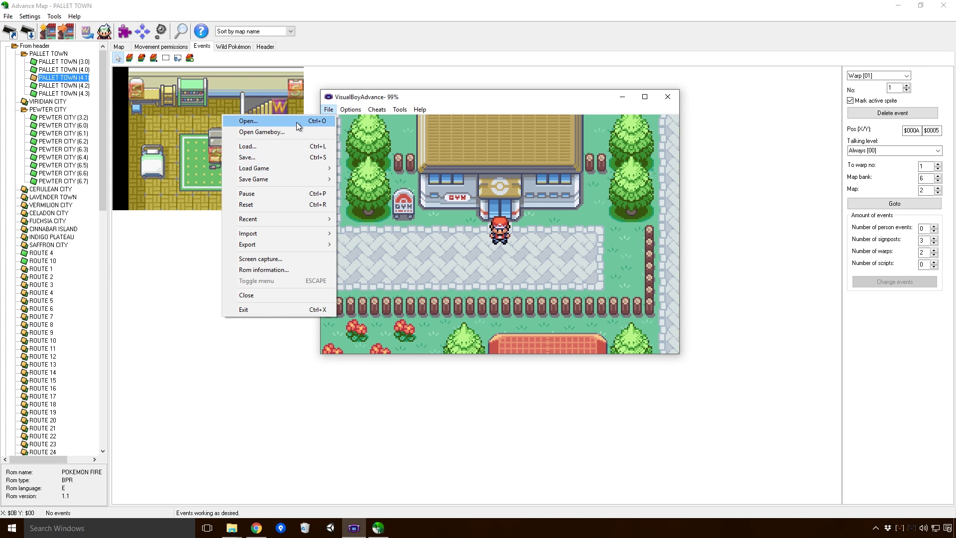
Close the emulator and reload PALLET TOWN (4.1) in the Map tab, discarding unsaved changes
{"action": "left_click", "coordinate": [292, 295]}
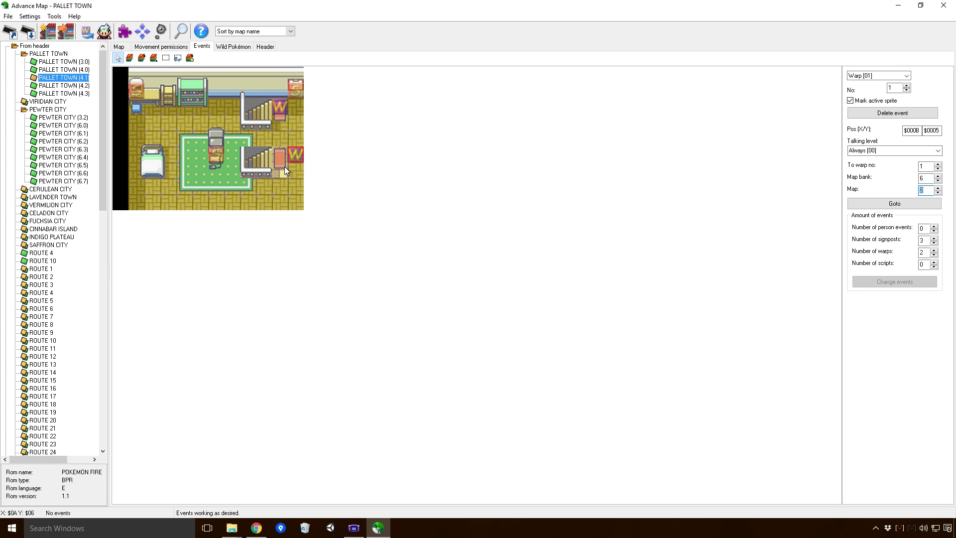
{"action": "left_click", "coordinate": [121, 45]}
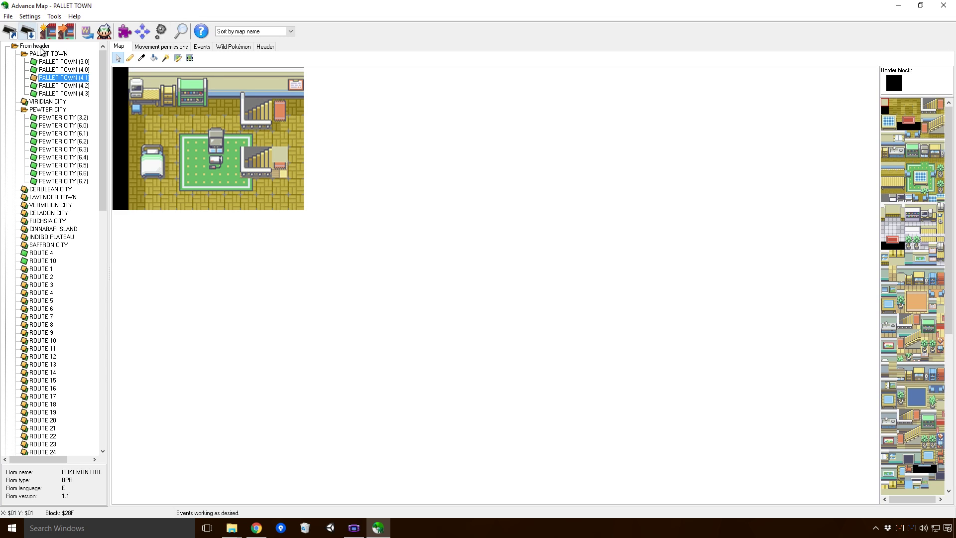
{"action": "double_click", "coordinate": [75, 78]}
{"action": "left_click", "coordinate": [477, 293]}
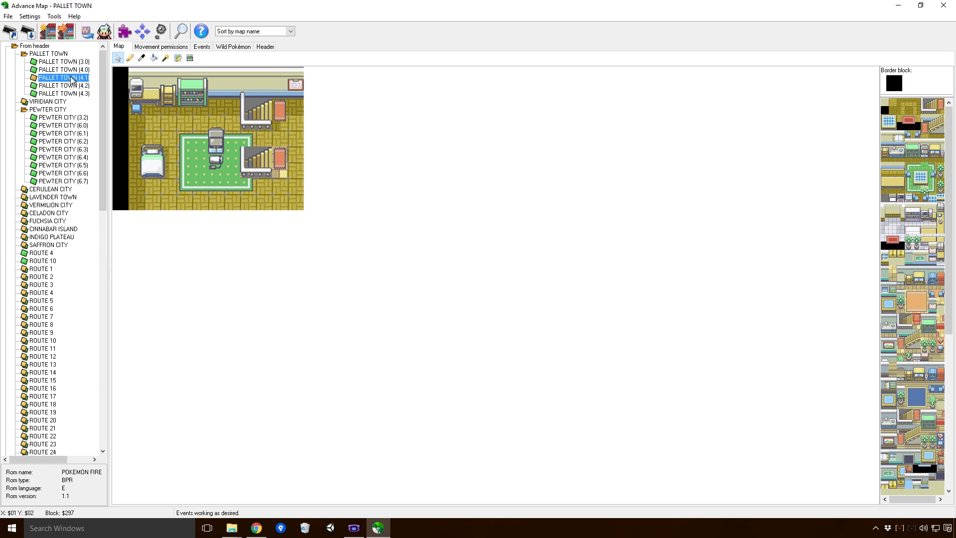
Open the Block editor and inspect block $007, whose behaviour byte is $6F
{"action": "left_click", "coordinate": [124, 31]}
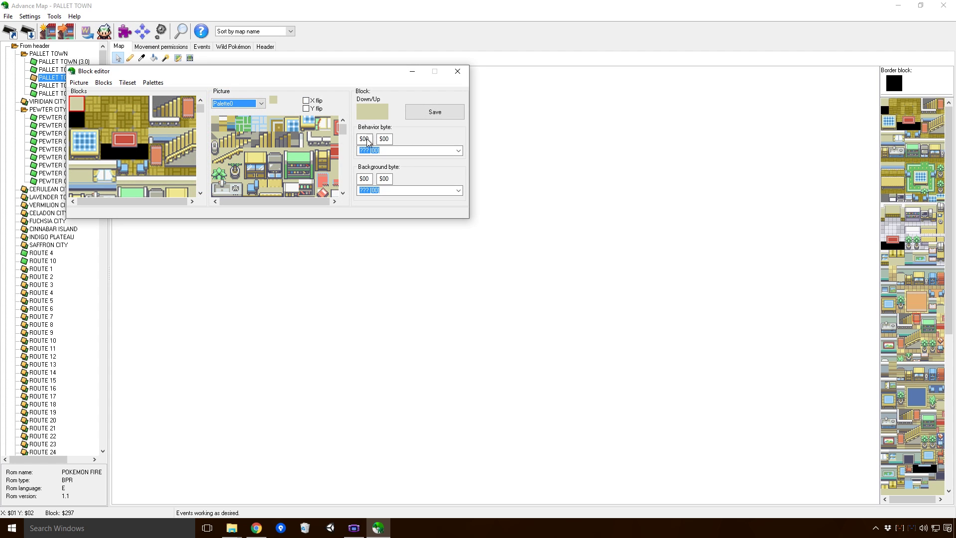
{"action": "left_click", "coordinate": [189, 107]}
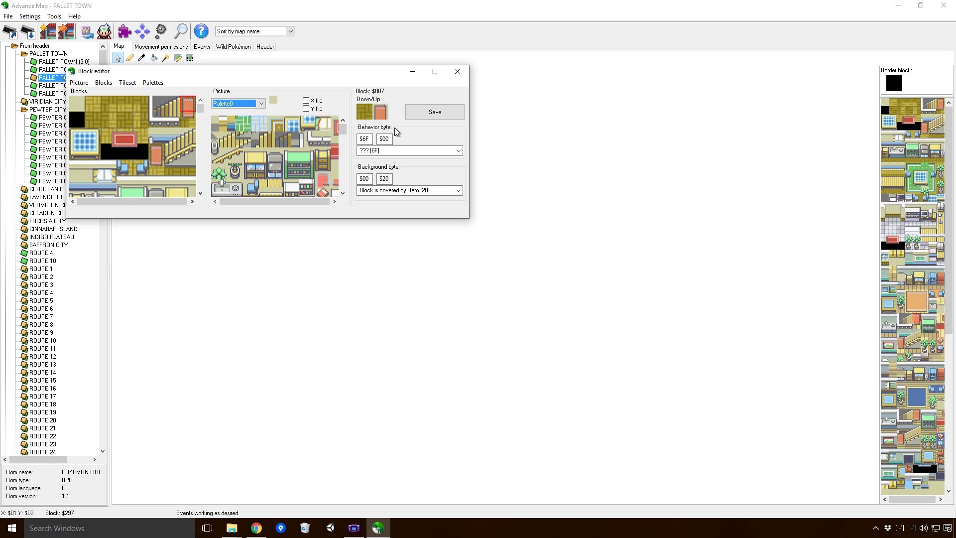
{"action": "left_click", "coordinate": [188, 120]}
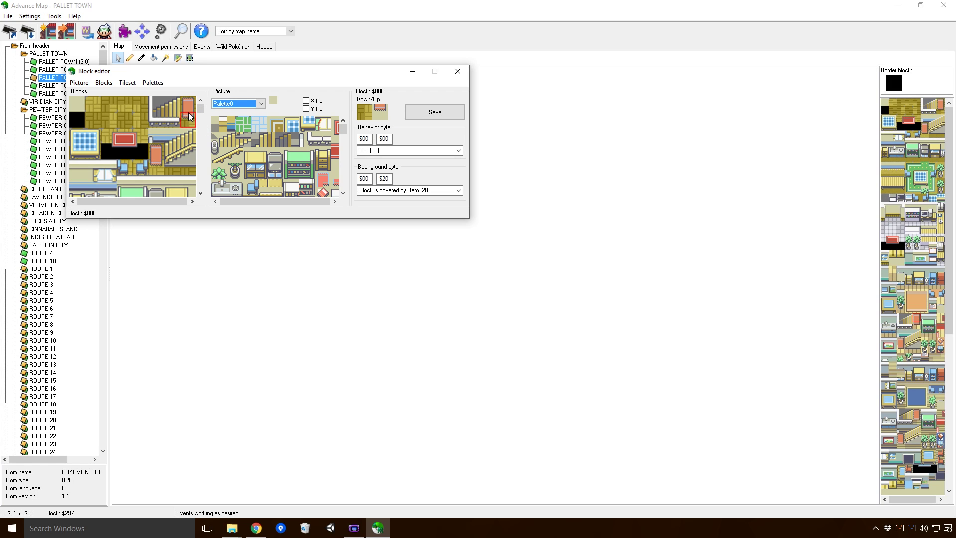
{"action": "left_click", "coordinate": [387, 140]}
{"action": "left_click", "coordinate": [193, 103]}
{"action": "left_click", "coordinate": [364, 138]}
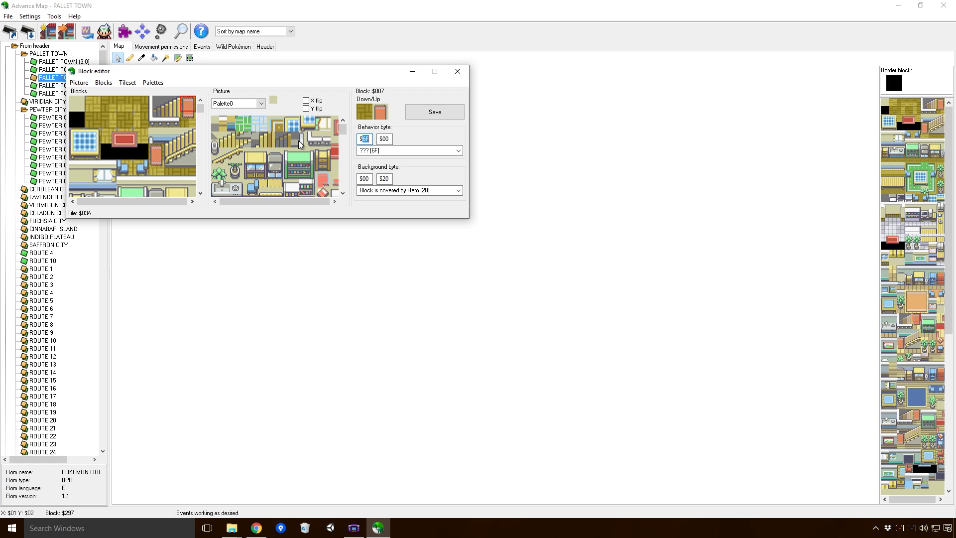
Select block $03D and enter 6F as its behaviour byte, reverting a mistaken 06 edit
{"action": "scroll", "coordinate": [138, 156], "scroll_direction": "down", "scroll_amount": 3}
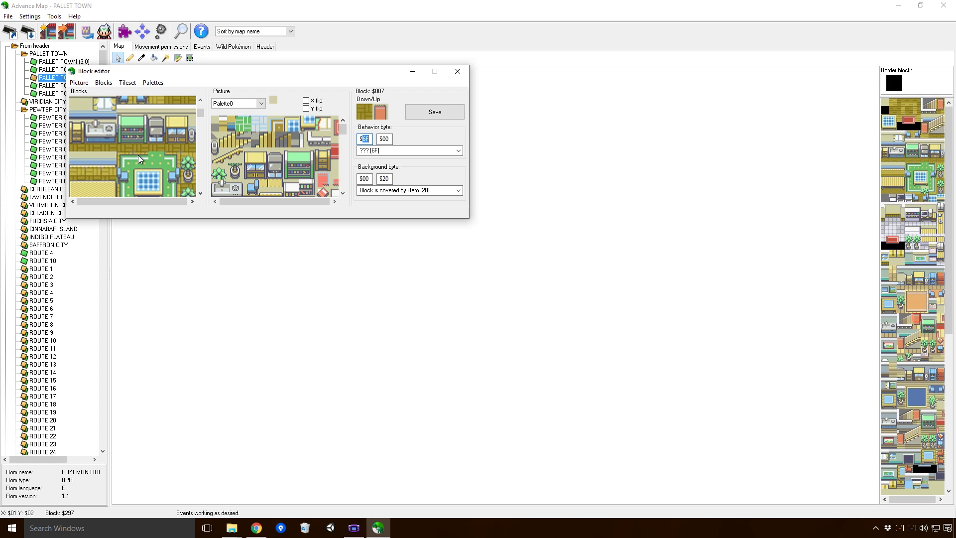
{"action": "left_click", "coordinate": [156, 140]}
{"action": "double_click", "coordinate": [364, 139]}
{"action": "type", "text": "6F"}
{"action": "left_click_drag", "start_coordinate": [369, 139], "coordinate": [364, 139]}
{"action": "type", "text": "06"}
{"action": "key", "text": "shift+Right"}
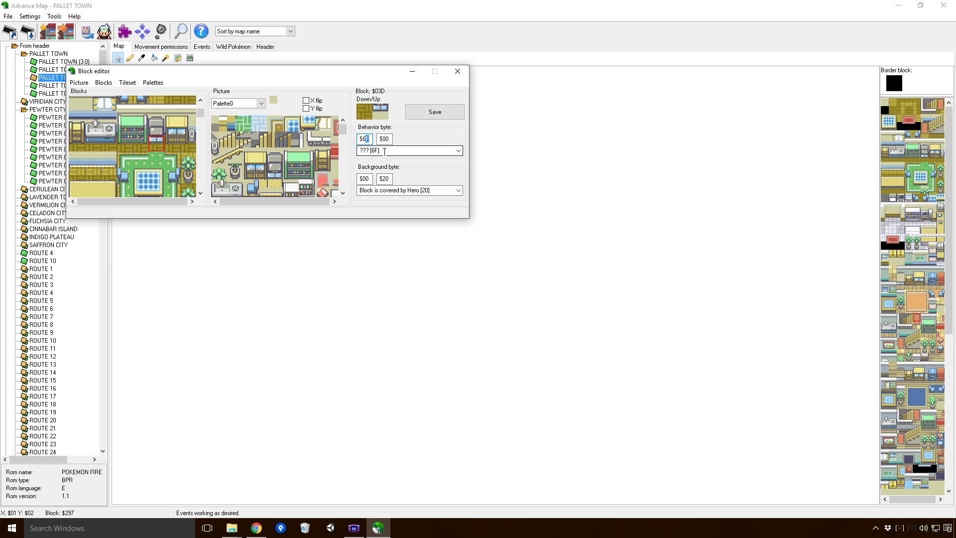
Set block $03D's behaviour byte to $61 (Use warp [61]) and save the block
{"action": "left_click", "coordinate": [458, 150]}
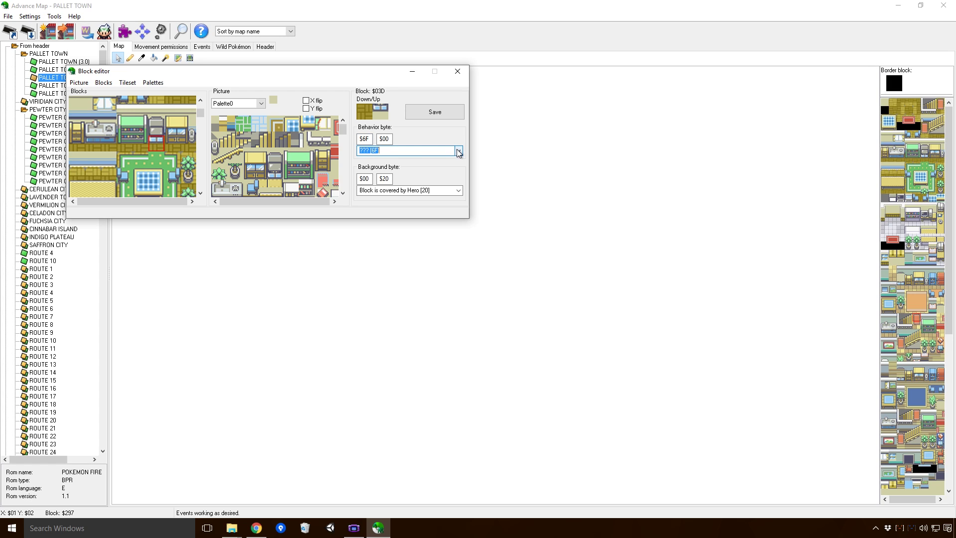
{"action": "scroll", "coordinate": [446, 247], "scroll_direction": "down", "scroll_amount": 5}
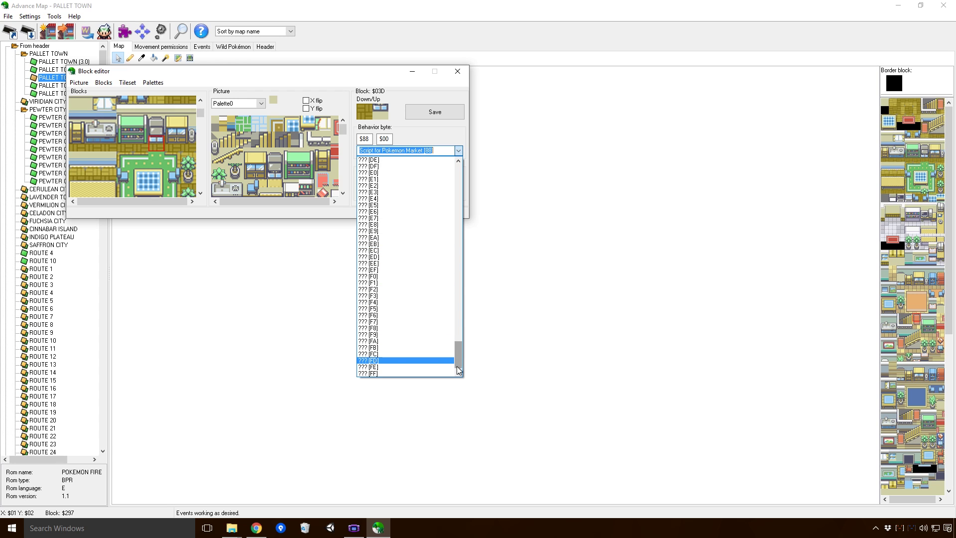
{"action": "scroll", "coordinate": [446, 181], "scroll_direction": "up", "scroll_amount": 20}
{"action": "scroll", "coordinate": [446, 182], "scroll_direction": "up", "scroll_amount": 3}
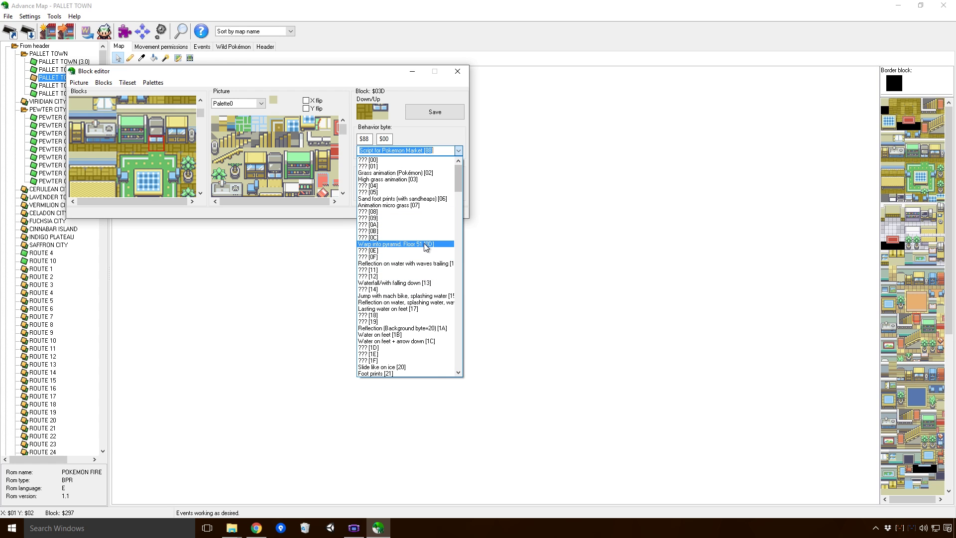
{"action": "left_click_drag", "start_coordinate": [458, 174], "coordinate": [452, 230]}
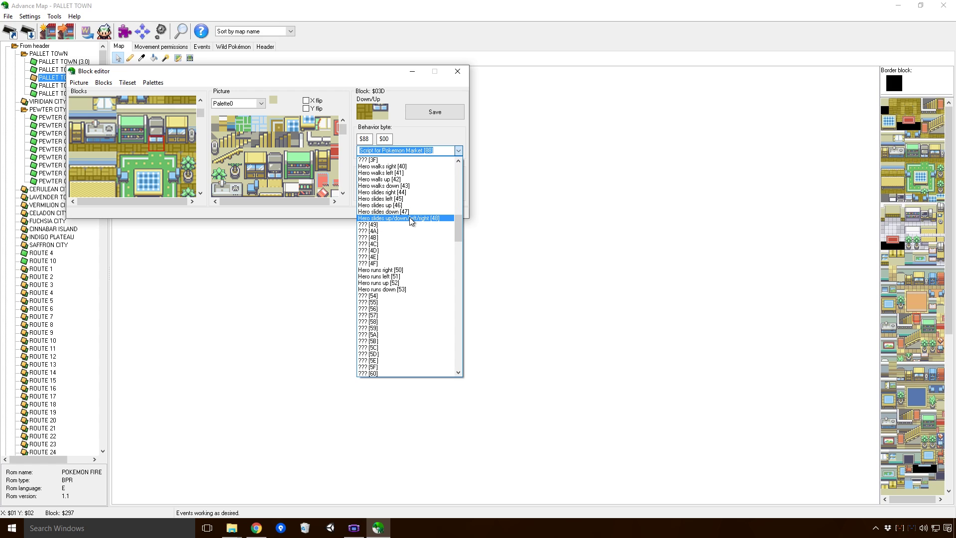
{"action": "left_click_drag", "start_coordinate": [457, 221], "coordinate": [457, 240]}
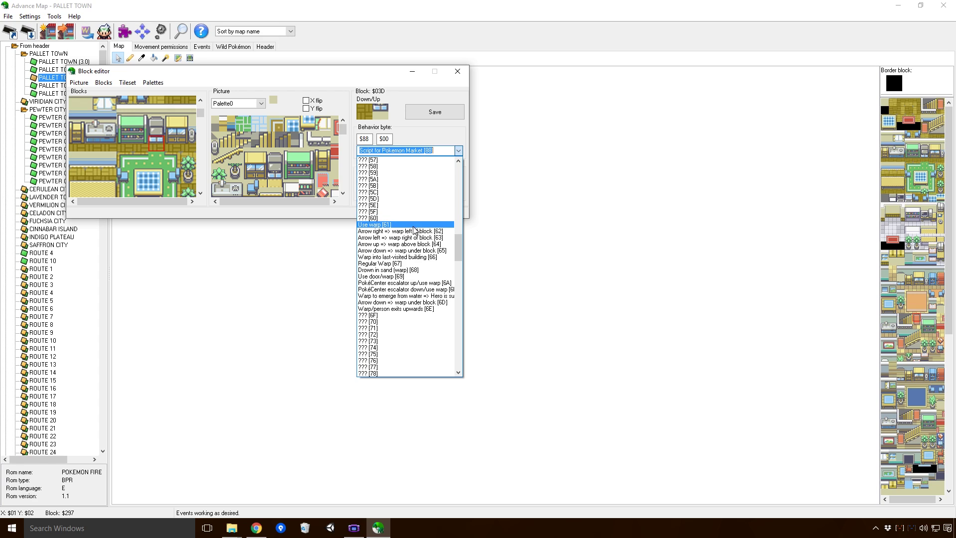
{"action": "left_click", "coordinate": [381, 226]}
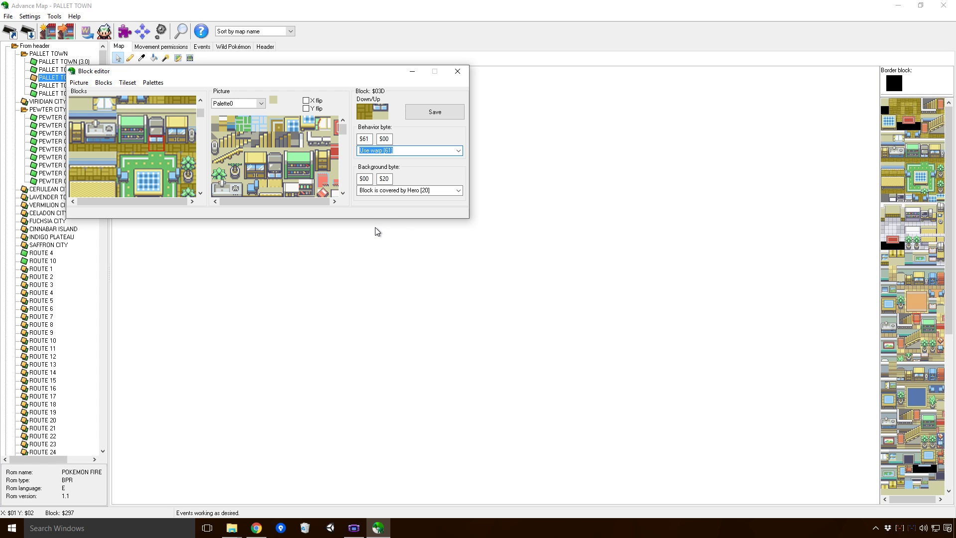
{"action": "left_click_drag", "start_coordinate": [336, 71], "coordinate": [592, 74]}
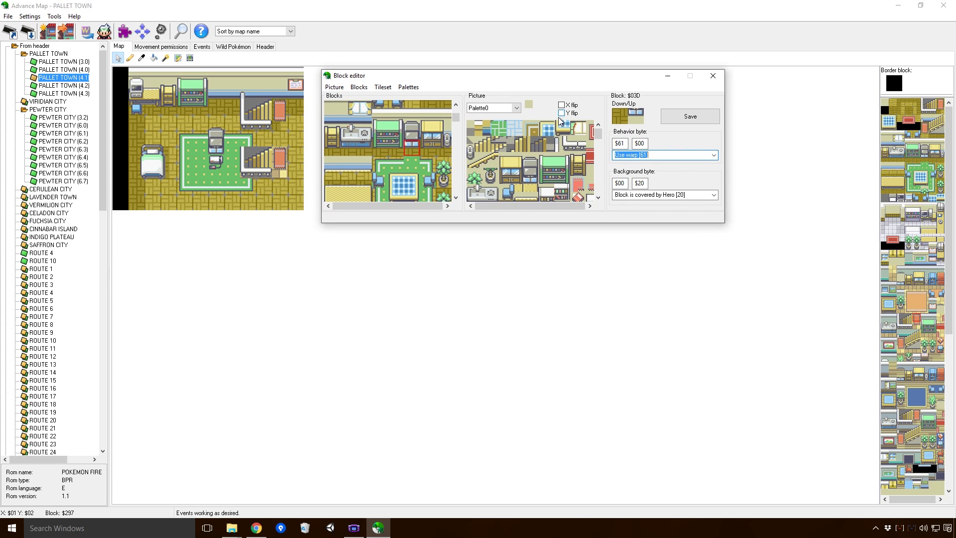
{"action": "left_click", "coordinate": [695, 116]}
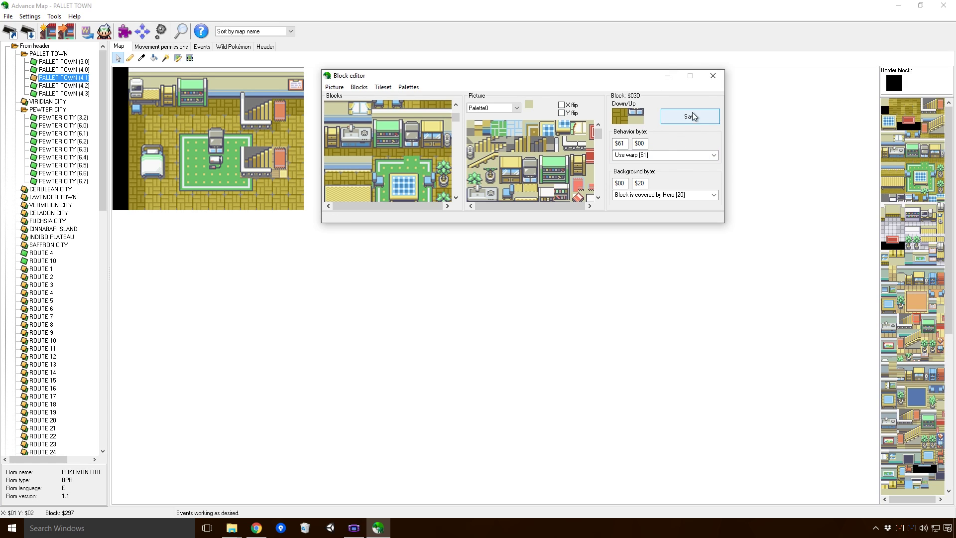
Close the Block editor keeping changes, then paint the grey TV block beside the upper staircase
{"action": "left_click", "coordinate": [709, 80]}
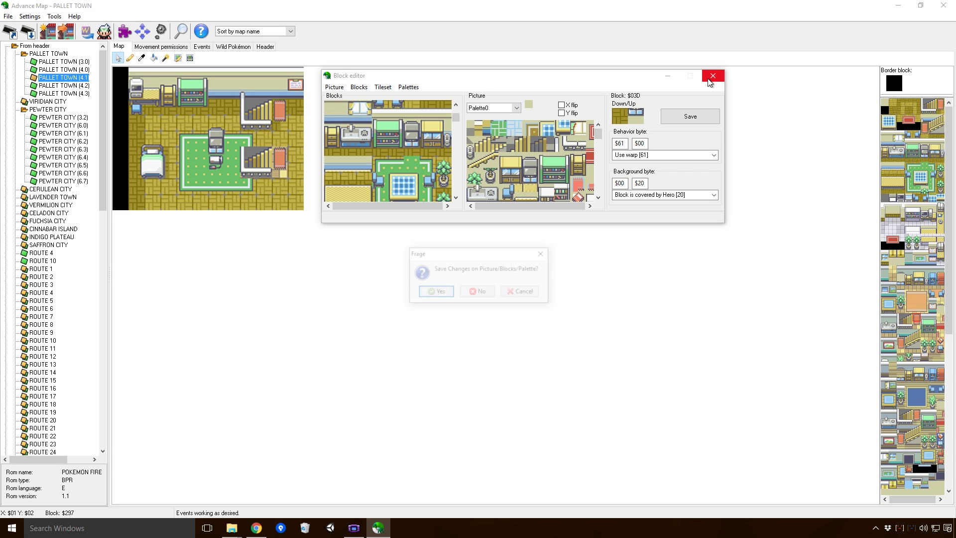
{"action": "left_click", "coordinate": [438, 291]}
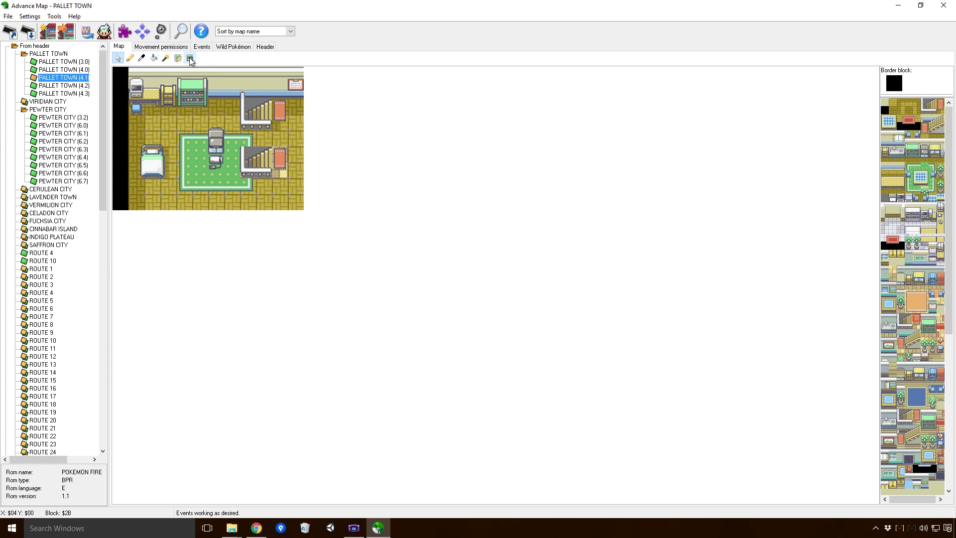
{"action": "left_click", "coordinate": [925, 157]}
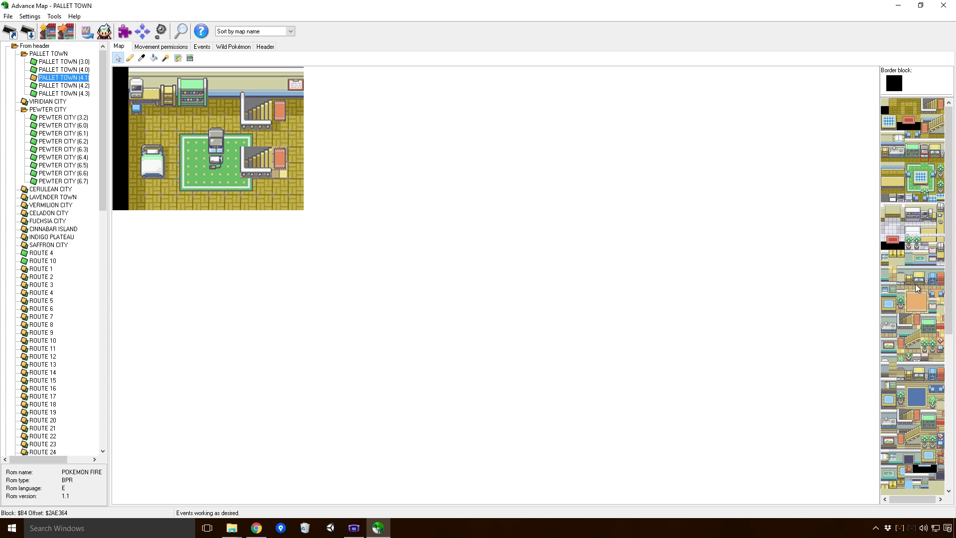
{"action": "scroll", "coordinate": [930, 332], "scroll_direction": "down", "scroll_amount": 2}
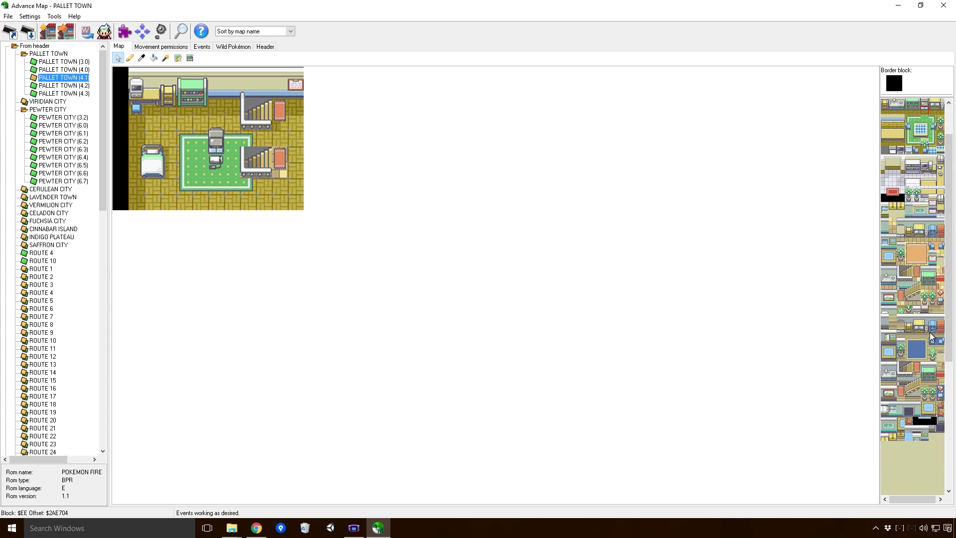
{"action": "scroll", "coordinate": [928, 332], "scroll_direction": "down", "scroll_amount": 2}
{"action": "scroll", "coordinate": [905, 411], "scroll_direction": "up", "scroll_amount": 3}
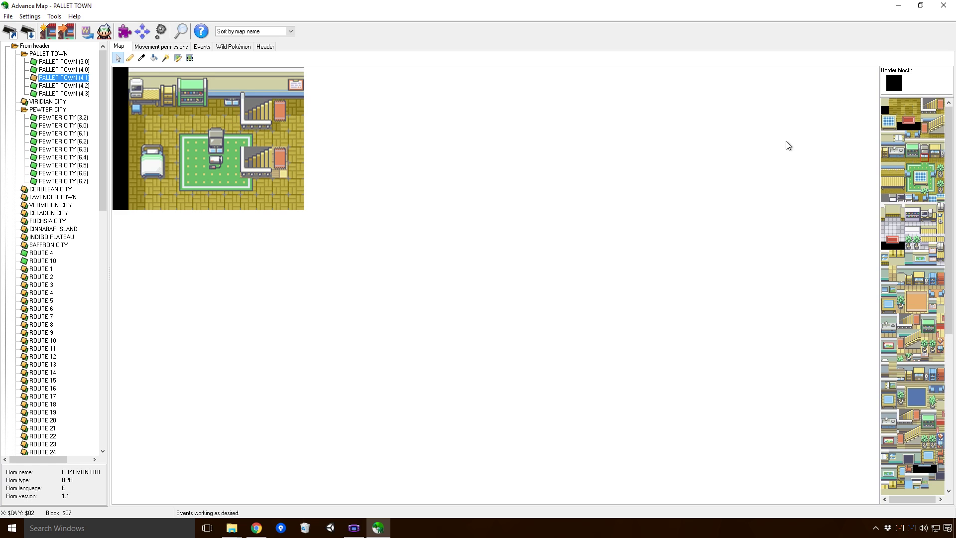
{"action": "left_click", "coordinate": [232, 95]}
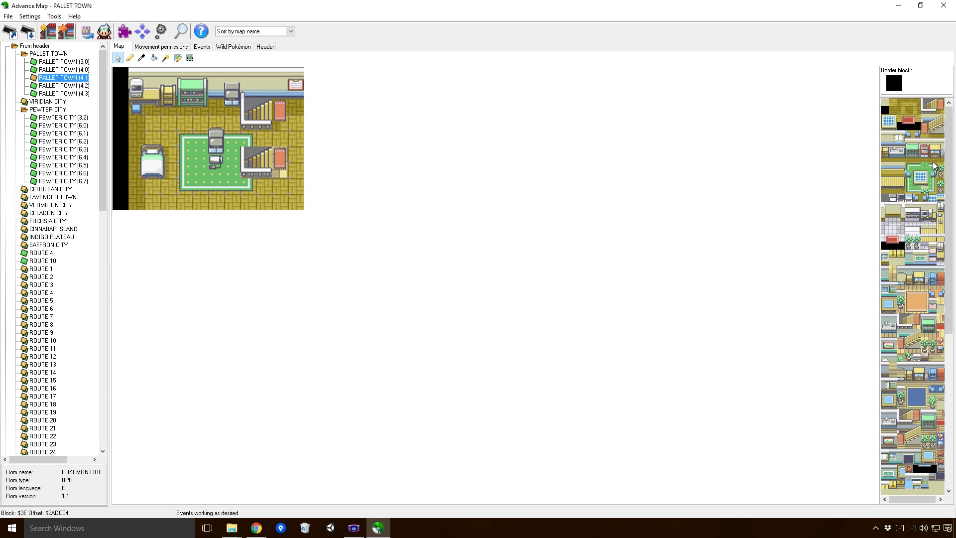
{"action": "left_click", "coordinate": [926, 147]}
Drag warp 1 (bank 6, map 2) from the lower stairs onto the TV tile at $0007/$0002
{"action": "left_click", "coordinate": [201, 47]}
{"action": "left_click", "coordinate": [278, 158]}
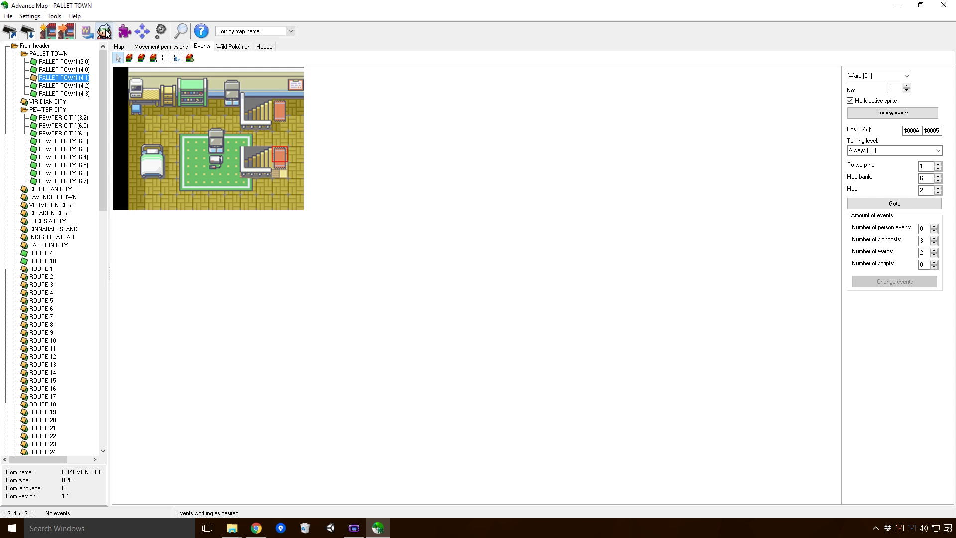
{"action": "left_click", "coordinate": [104, 32]}
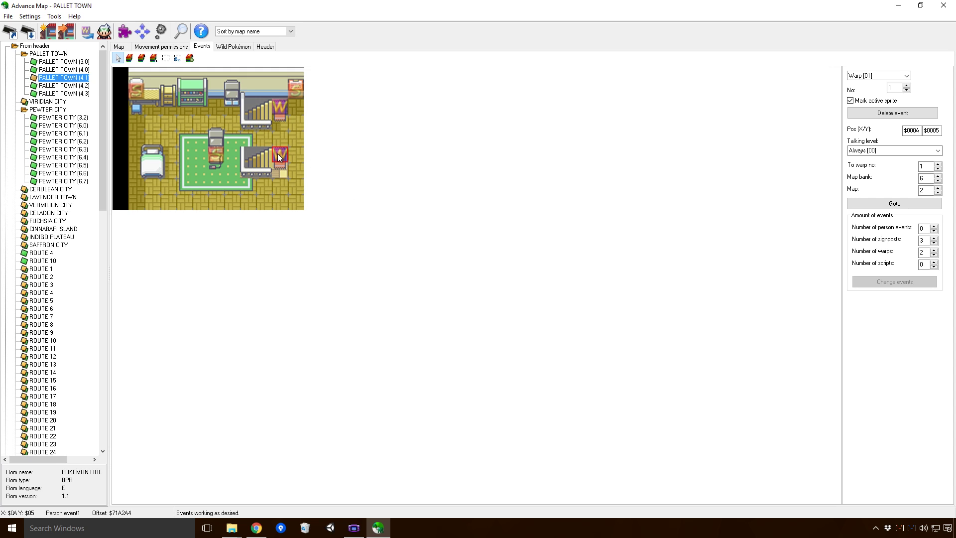
{"action": "left_click_drag", "start_coordinate": [282, 130], "coordinate": [228, 120]}
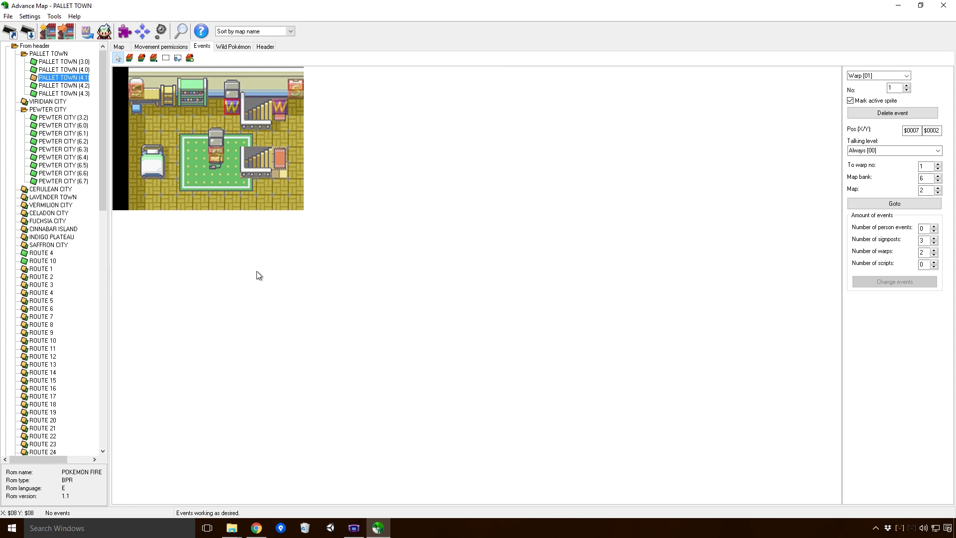
Load the edited Fire Red ROM in VisualBoyAdvance
{"action": "left_click", "coordinate": [356, 526]}
{"action": "left_click", "coordinate": [329, 110]}
{"action": "left_click", "coordinate": [297, 122]}
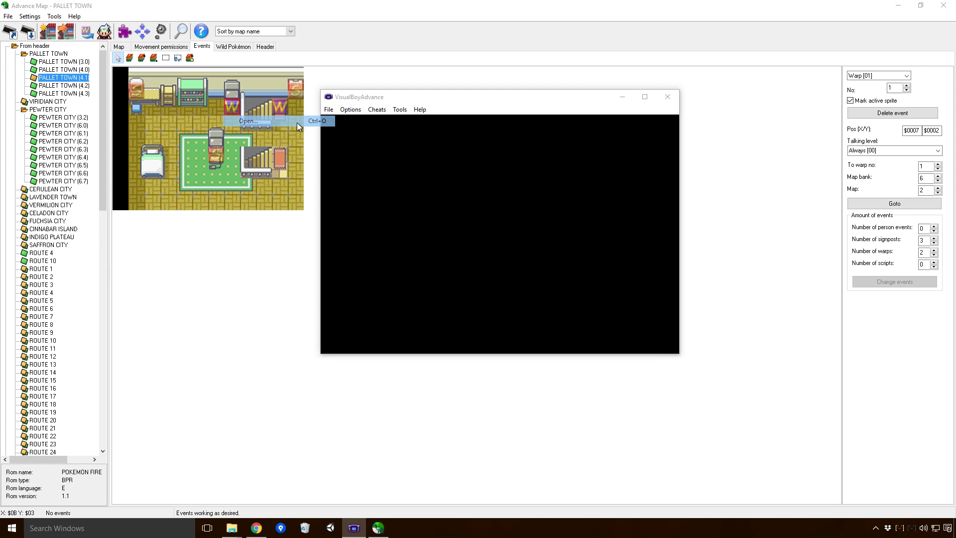
{"action": "left_click", "coordinate": [459, 168]}
{"action": "left_click", "coordinate": [616, 288]}
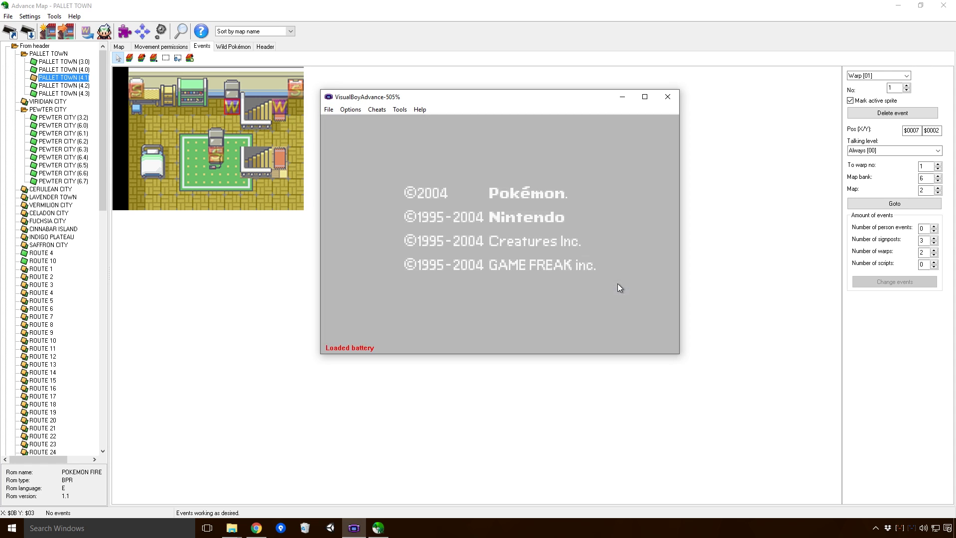
{"action": "left_click", "coordinate": [327, 110]}
{"action": "left_click", "coordinate": [328, 110]}
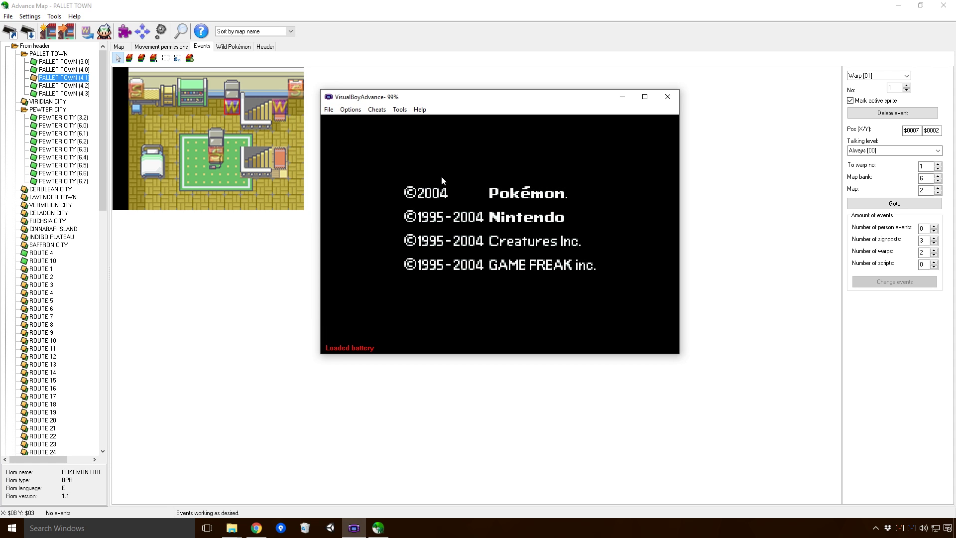
Continue the saved game, step onto the bedroom TV into the Pewter gym, then exit the emulator
{"action": "key", "text": "Return"}
{"action": "key", "text": "Return"}
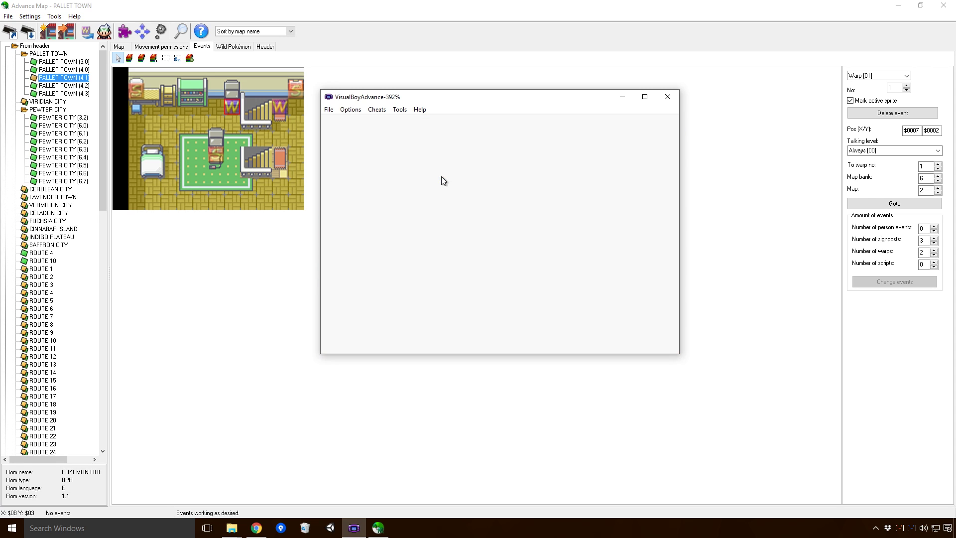
{"action": "key", "text": "Return"}
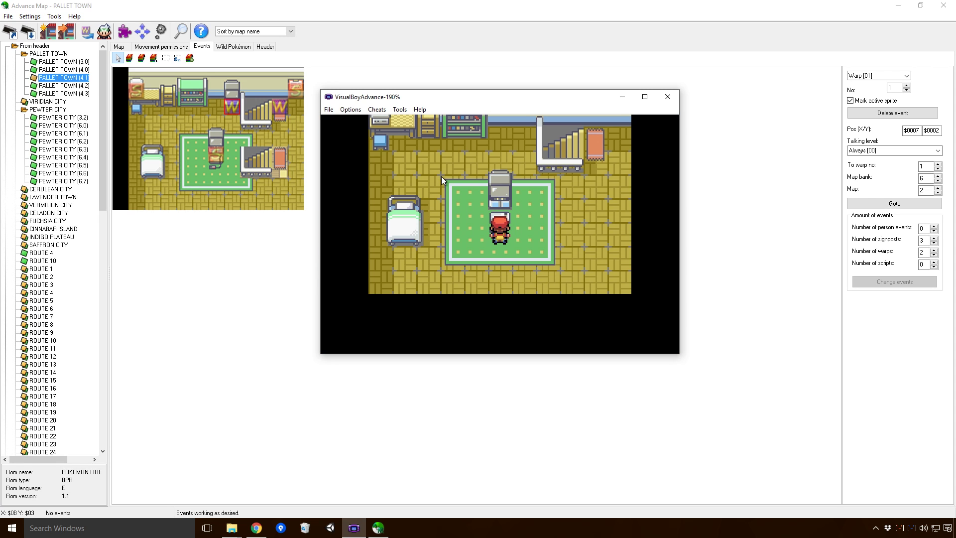
{"action": "key", "text": "Right"}
{"action": "key", "text": "Right"}
{"action": "key", "text": "Up"}
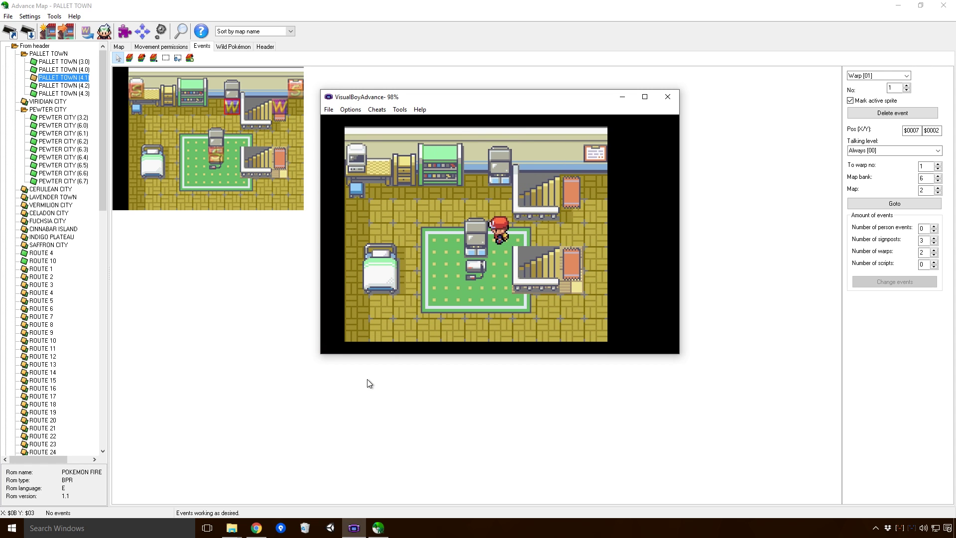
{"action": "key", "text": "Up"}
{"action": "key", "text": "Up"}
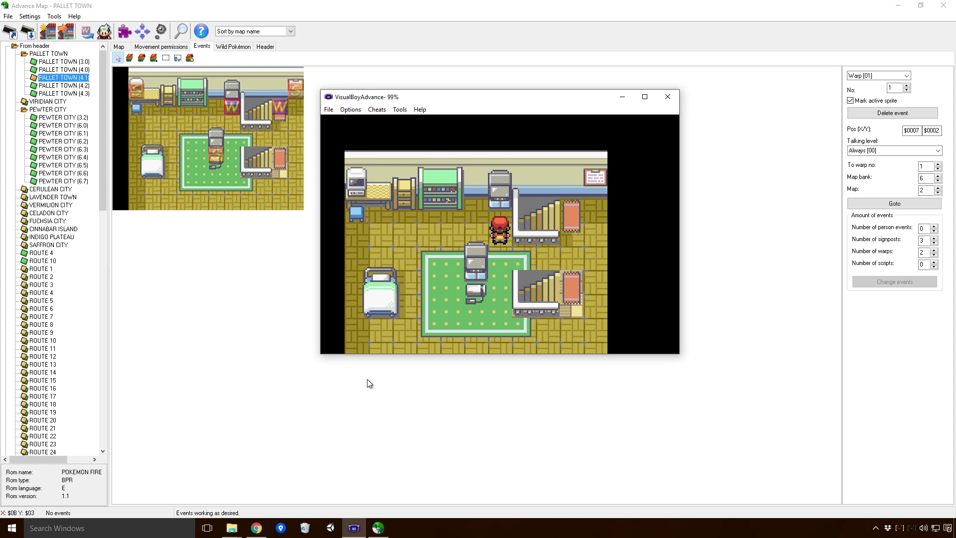
{"action": "key", "text": "Up"}
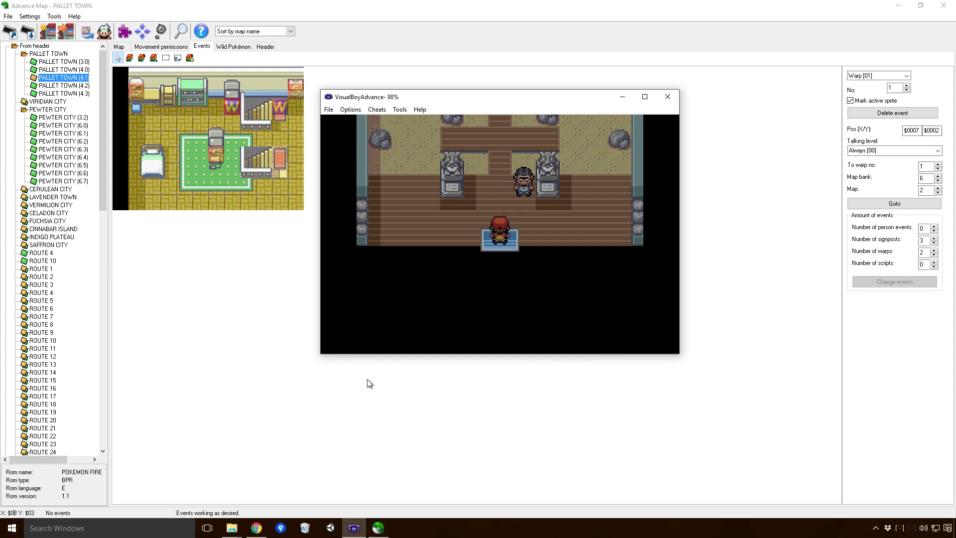
{"action": "key", "text": "Down"}
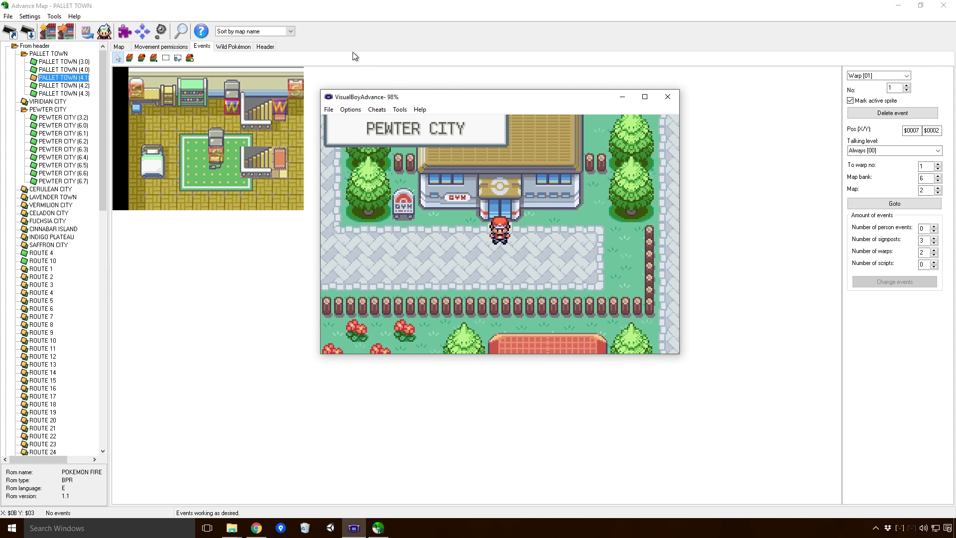
{"action": "left_click", "coordinate": [330, 110]}
{"action": "left_click", "coordinate": [249, 309]}
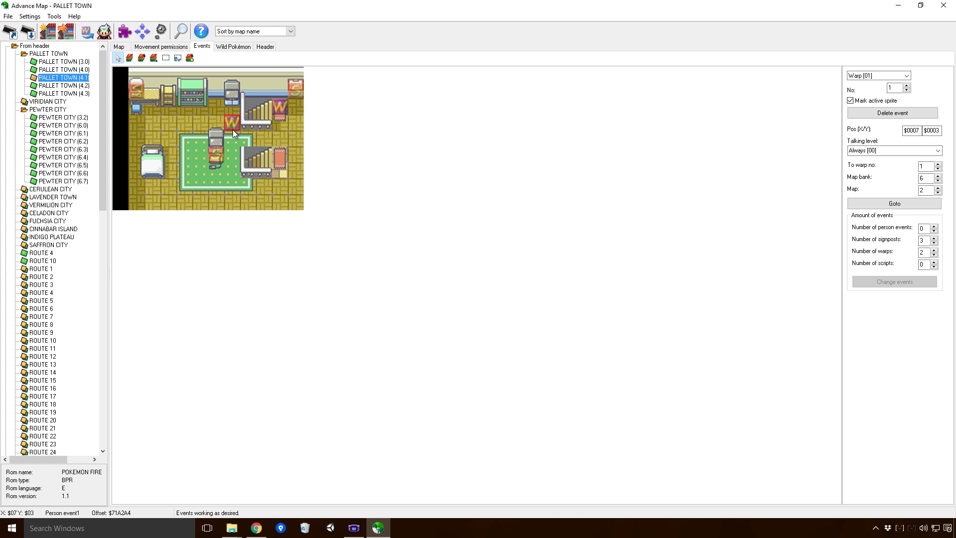
Shift the TV warp down one tile and save block $03D with Regular Warp [67] behaviour
{"action": "left_click_drag", "start_coordinate": [233, 106], "coordinate": [232, 112]}
{"action": "left_click", "coordinate": [124, 37]}
{"action": "scroll", "coordinate": [172, 175], "scroll_direction": "down", "scroll_amount": 1}
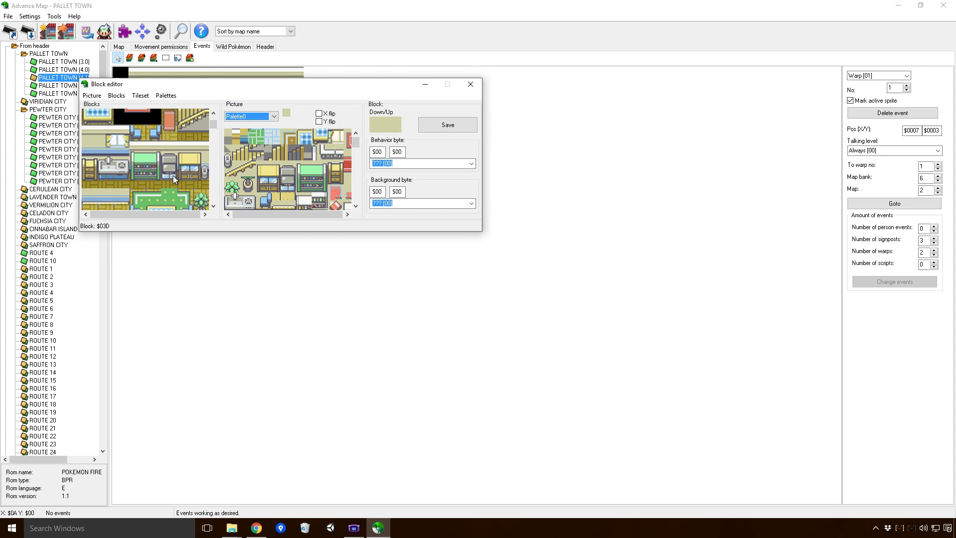
{"action": "left_click", "coordinate": [172, 176]}
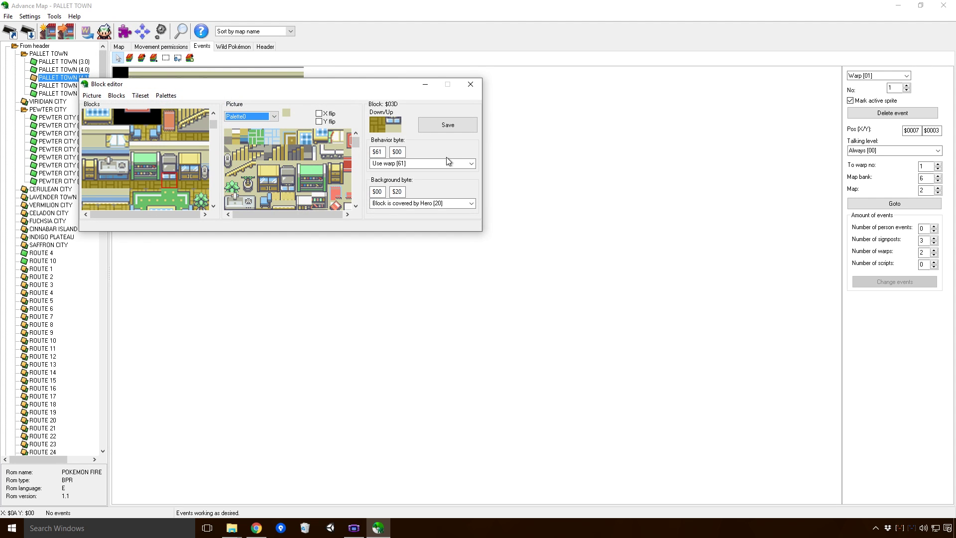
{"action": "left_click", "coordinate": [470, 164]}
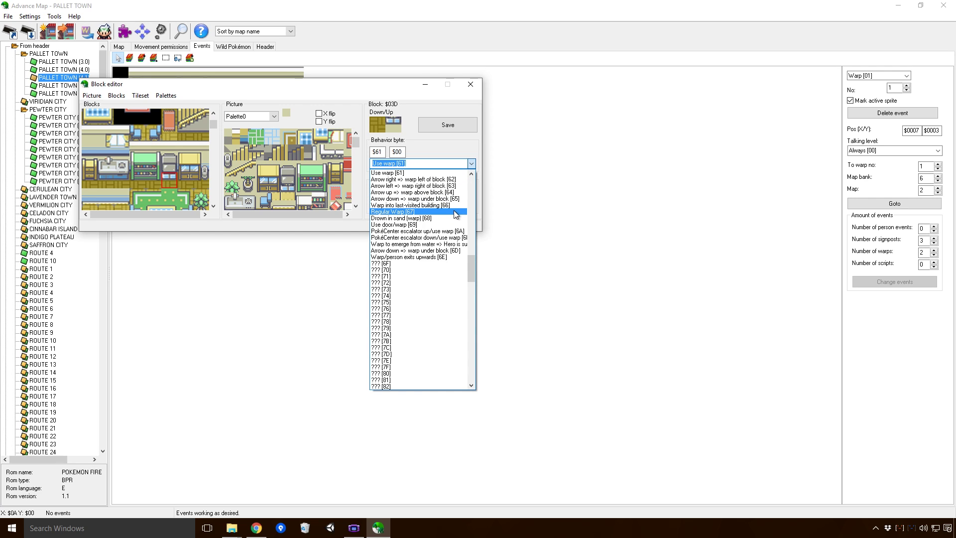
{"action": "left_click", "coordinate": [453, 211]}
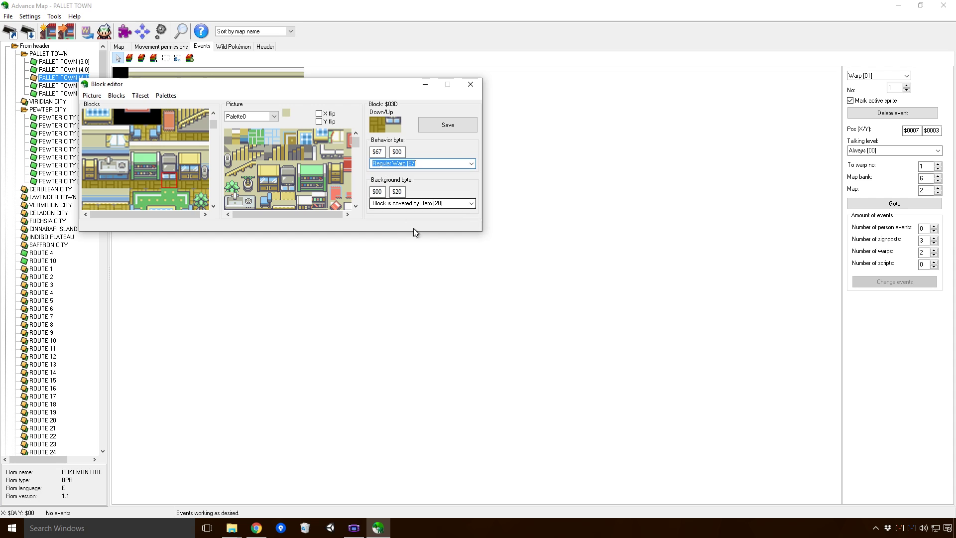
{"action": "left_click", "coordinate": [452, 123]}
{"action": "left_click", "coordinate": [470, 84]}
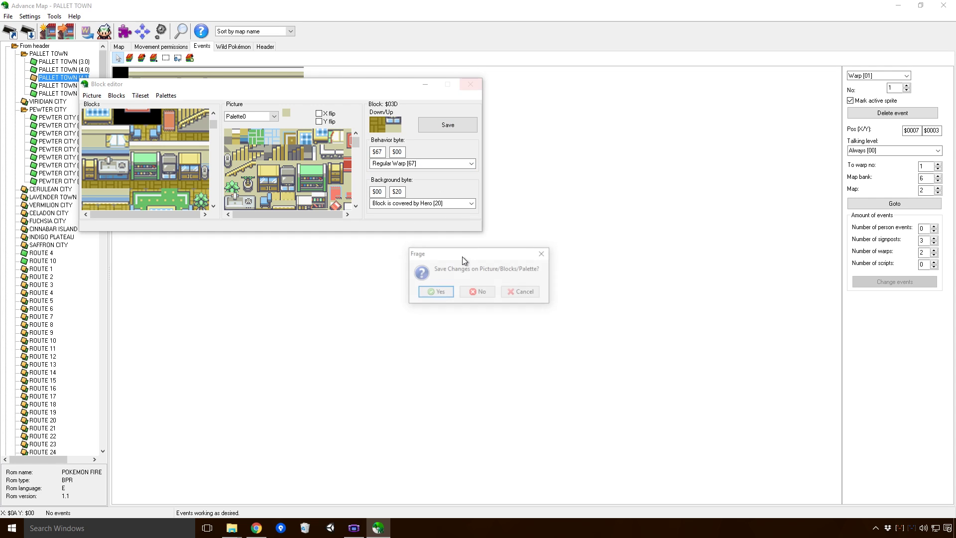
{"action": "left_click", "coordinate": [428, 293]}
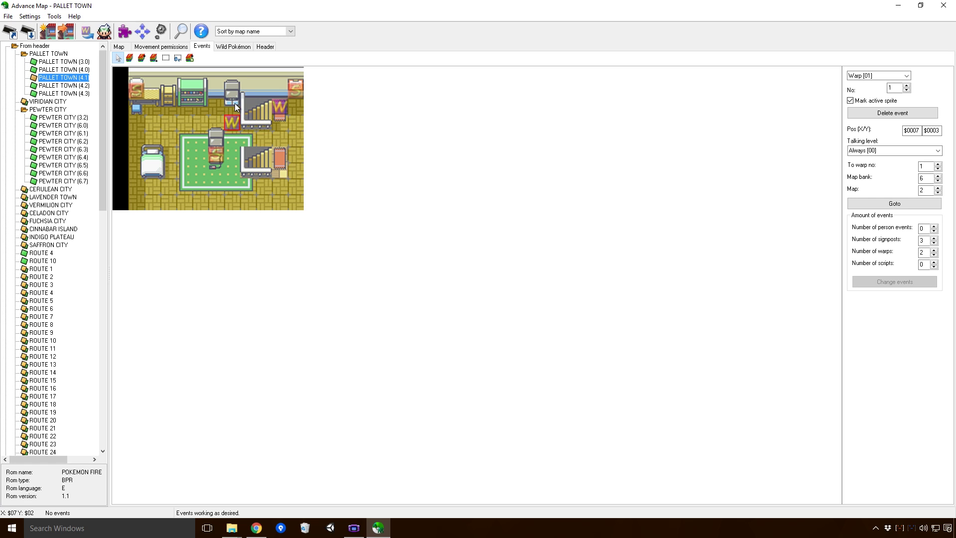
Reopen the Fire Red .gba ROM file in AdvanceMap
{"action": "left_click", "coordinate": [9, 33]}
{"action": "left_click", "coordinate": [460, 213]}
{"action": "left_click", "coordinate": [585, 334]}
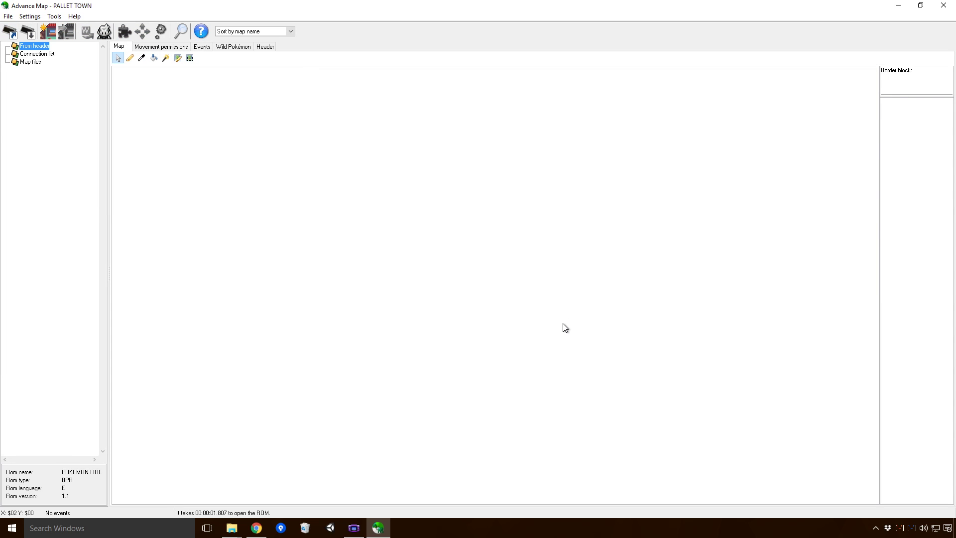
Load the edited Fire Red ROM in VisualBoyAdvance
{"action": "left_click", "coordinate": [354, 527]}
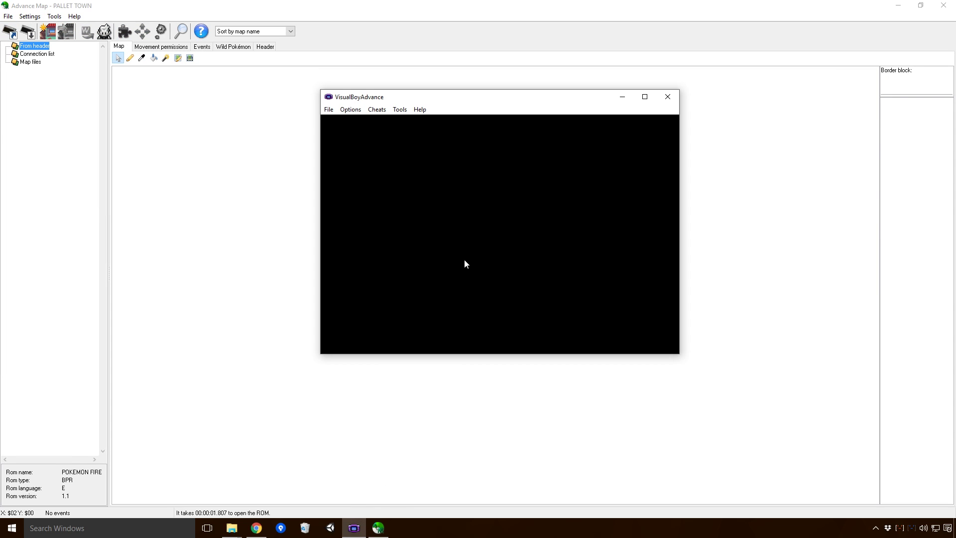
{"action": "left_click", "coordinate": [329, 110]}
{"action": "left_click", "coordinate": [301, 125]}
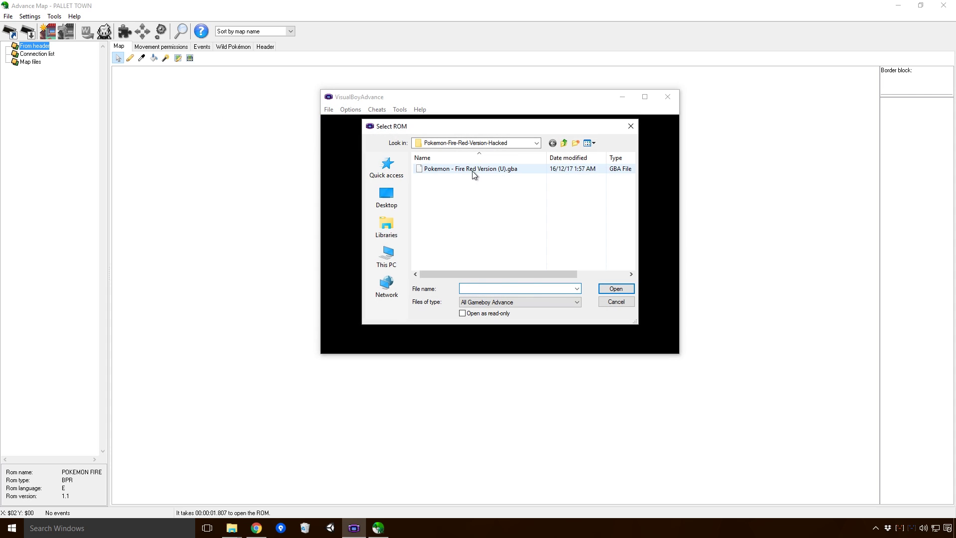
{"action": "left_click", "coordinate": [473, 169]}
{"action": "left_click", "coordinate": [616, 288]}
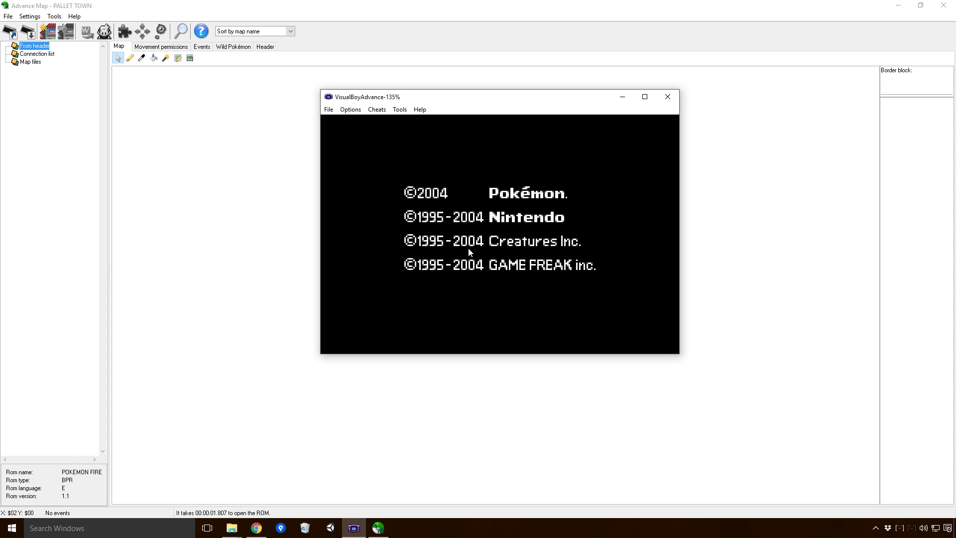
Continue the saved game and walk the player onto the stairs down to the downstairs room
{"action": "key", "text": "Return"}
{"action": "key", "text": "Return"}
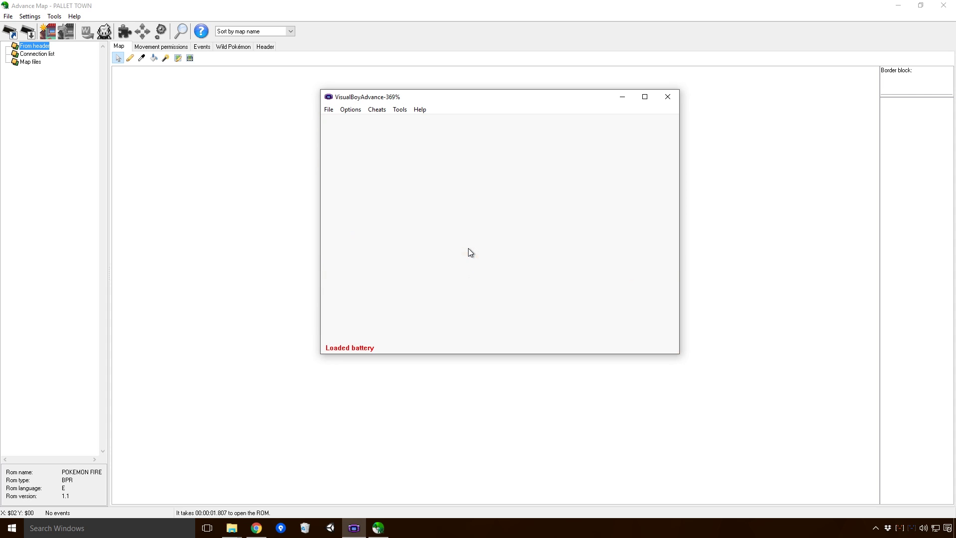
{"action": "key", "text": "Return"}
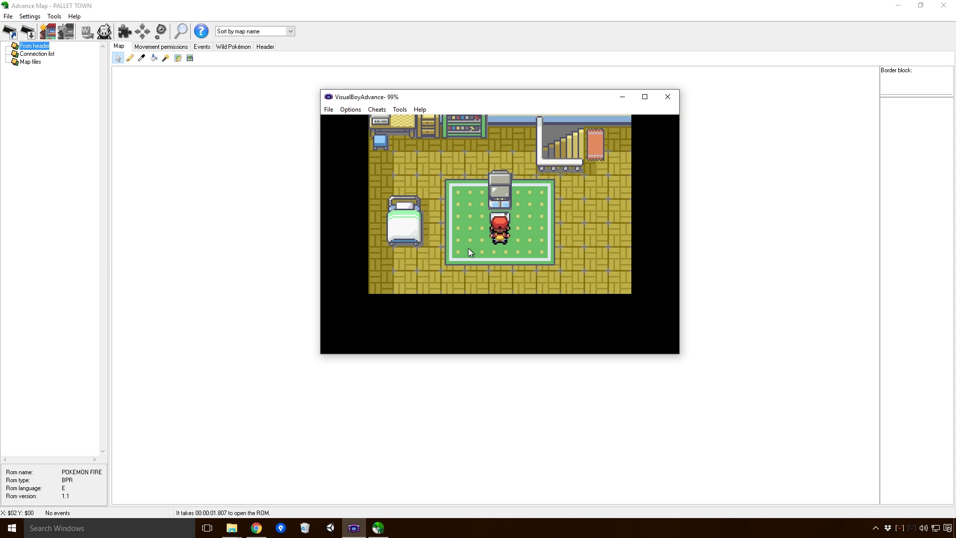
{"action": "key", "text": "Right"}
{"action": "key", "text": "Right"}
{"action": "key", "text": "Right"}
{"action": "key", "text": "Right"}
{"action": "key", "text": "Right"}
{"action": "key", "text": "Right"}
{"action": "key", "text": "Right"}
{"action": "key", "text": "Right"}
{"action": "key", "text": "Up"}
{"action": "key", "text": "Up"}
{"action": "key", "text": "Up"}
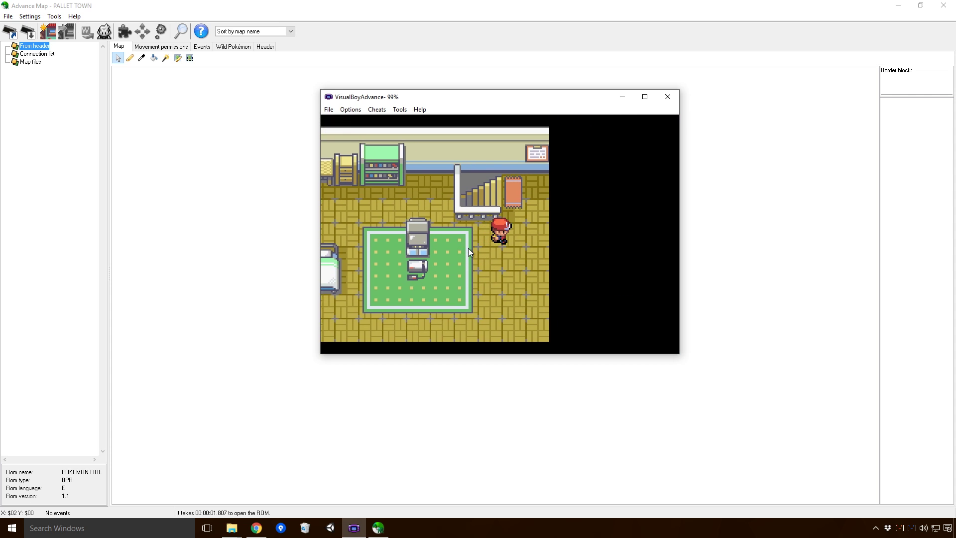
{"action": "key", "text": "Up"}
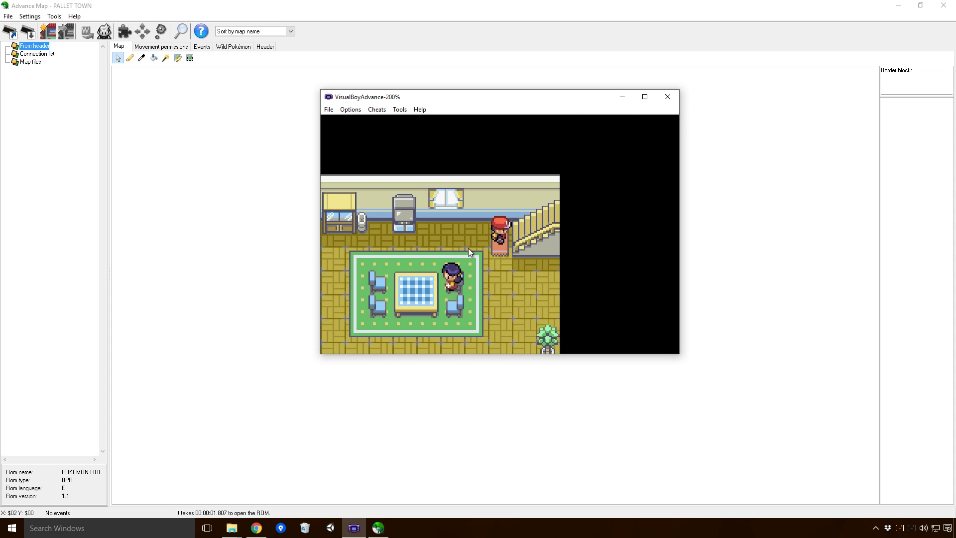
{"action": "key", "text": "Up"}
Walk around the room onto the lower staircase rug, then close the running game
{"action": "key", "text": "Down"}
{"action": "key", "text": "Down"}
{"action": "key", "text": "Down"}
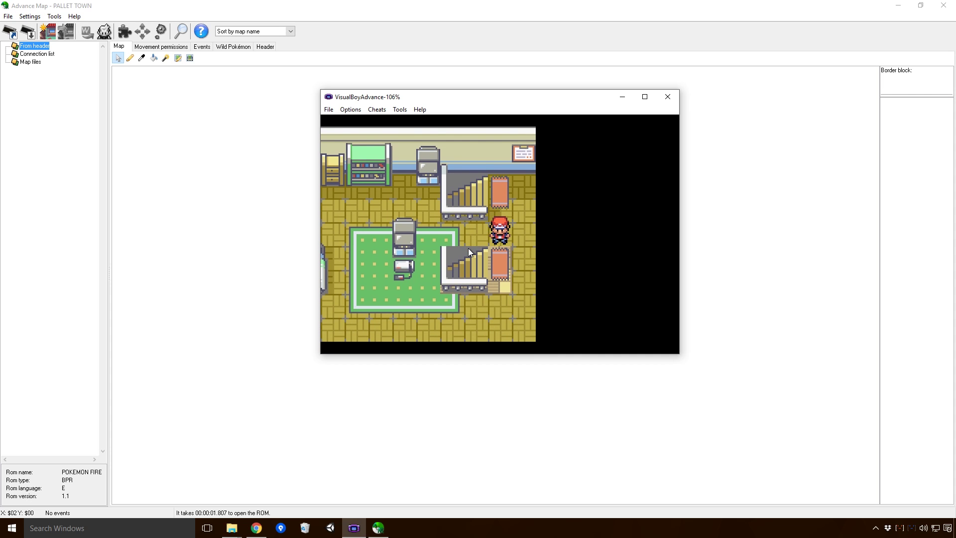
{"action": "key", "text": "Left"}
{"action": "key", "text": "Left"}
{"action": "key", "text": "Left"}
{"action": "key", "text": "Up"}
{"action": "key", "text": "Up"}
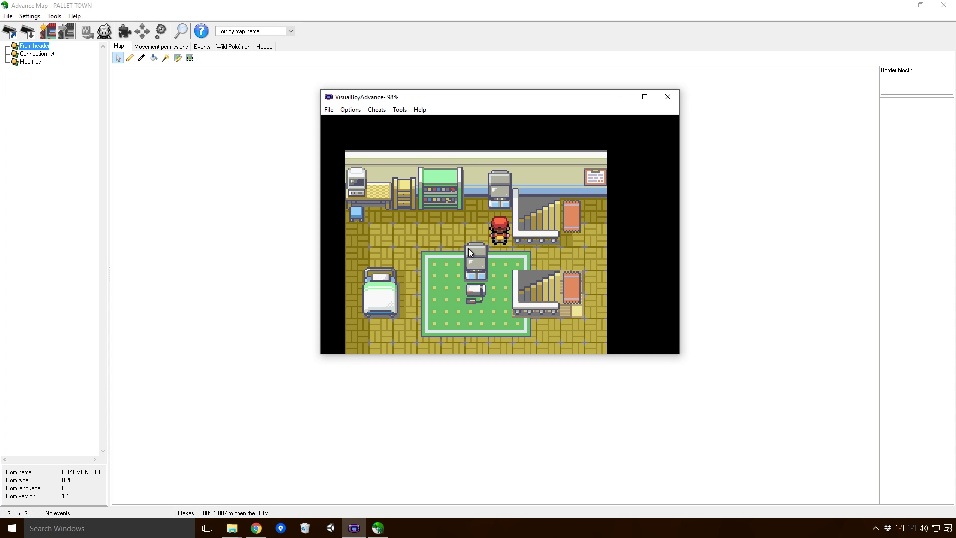
{"action": "key", "text": "Up"}
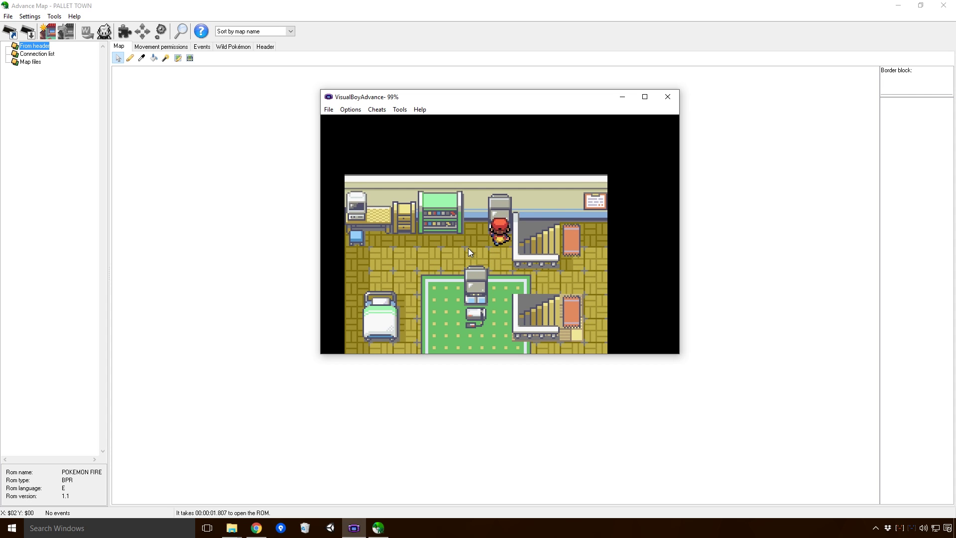
{"action": "key", "text": "Down"}
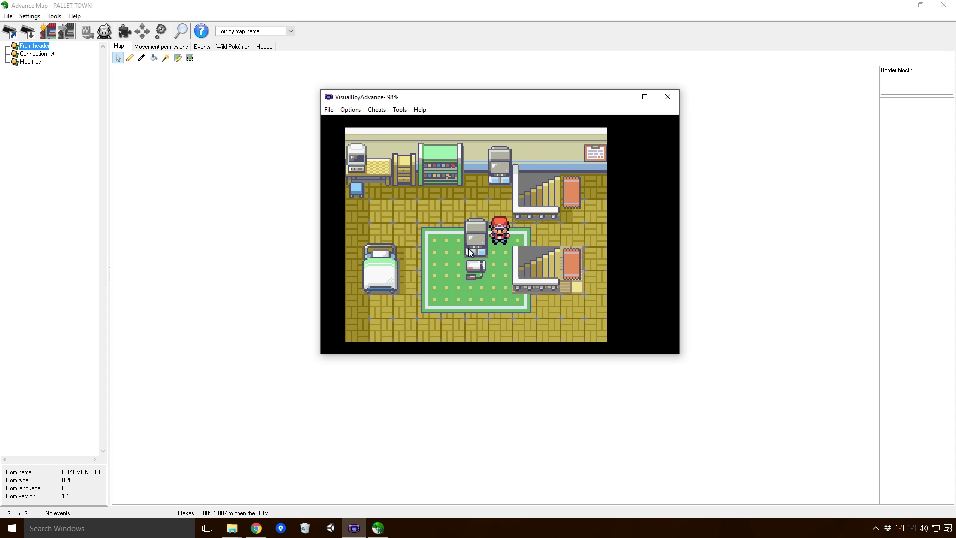
{"action": "key", "text": "Up"}
{"action": "key", "text": "Down"}
{"action": "key", "text": "Right"}
{"action": "key", "text": "Down"}
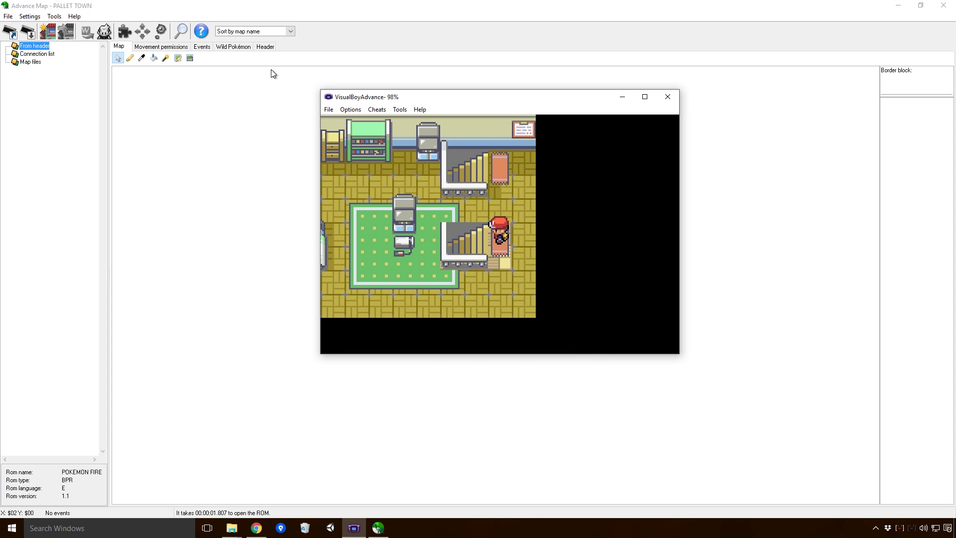
{"action": "left_click", "coordinate": [327, 109]}
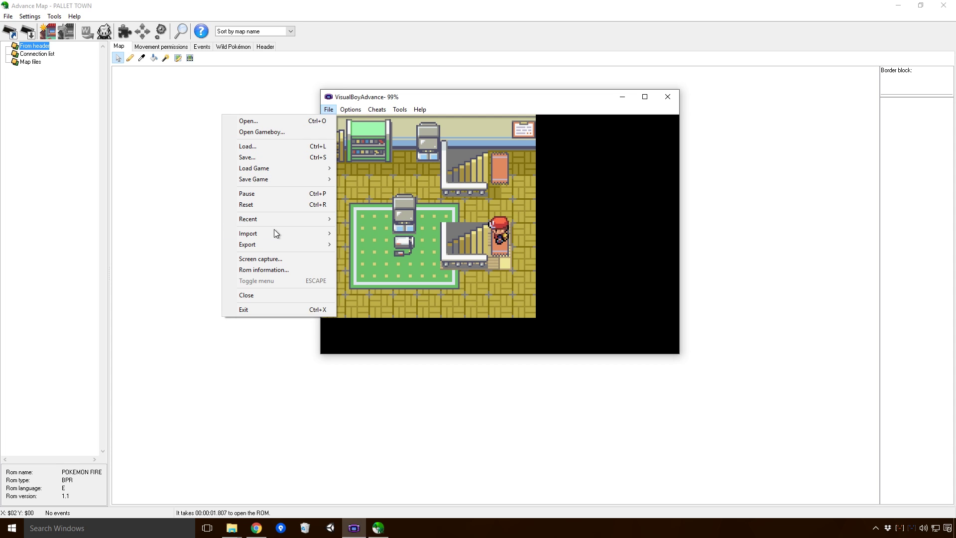
{"action": "left_click", "coordinate": [268, 295]}
{"action": "left_click", "coordinate": [258, 237]}
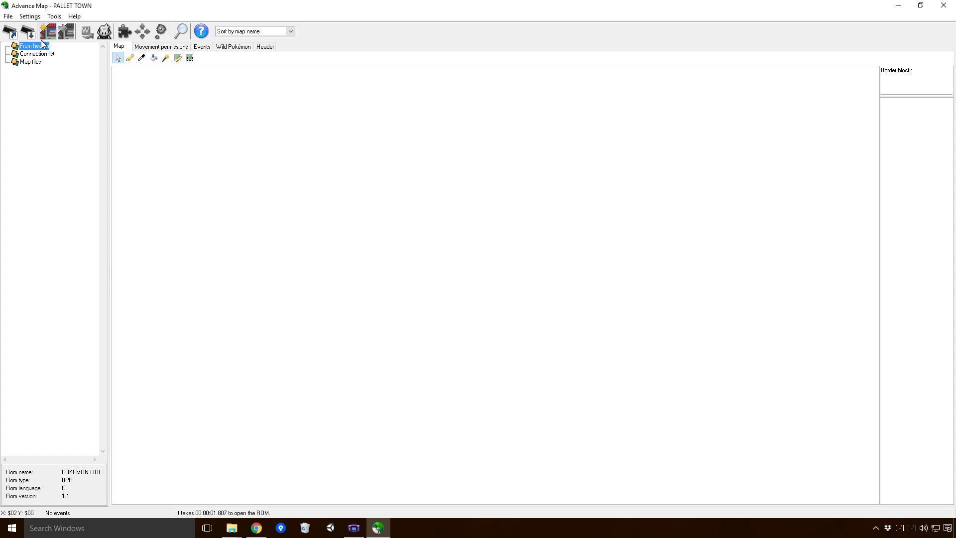
Sort maps by name, load PALLET TOWN (4.1) and select warp 1 in its events
{"action": "left_click", "coordinate": [242, 31]}
{"action": "left_click", "coordinate": [241, 46]}
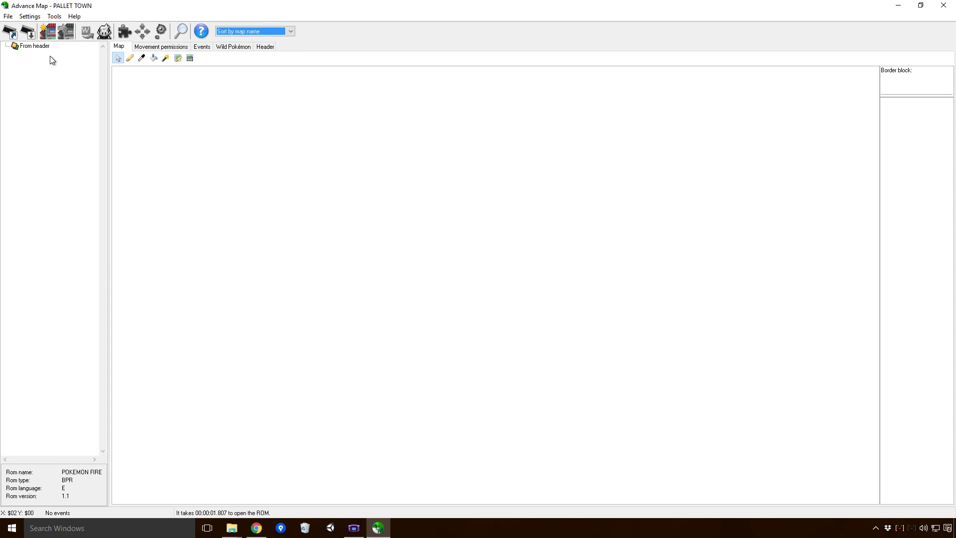
{"action": "left_click", "coordinate": [81, 77]}
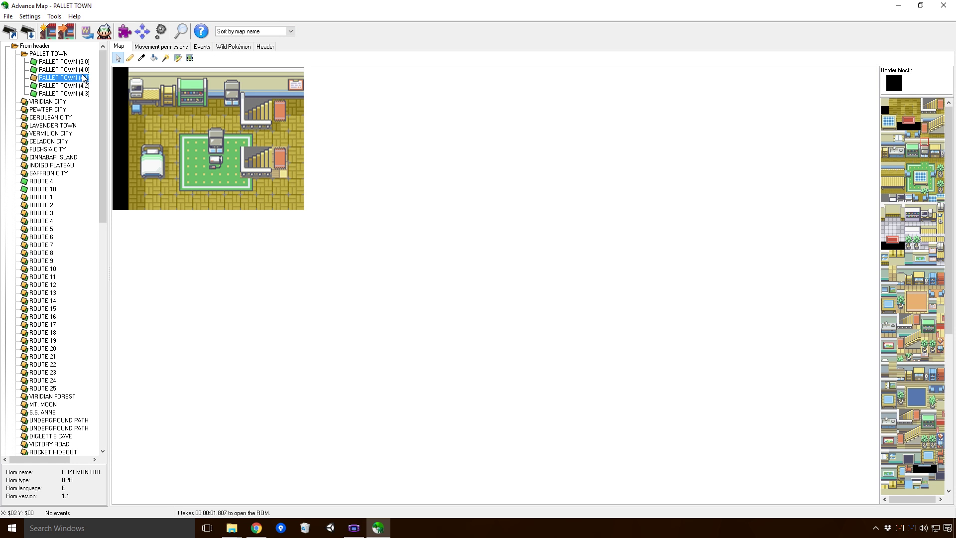
{"action": "left_click", "coordinate": [202, 46]}
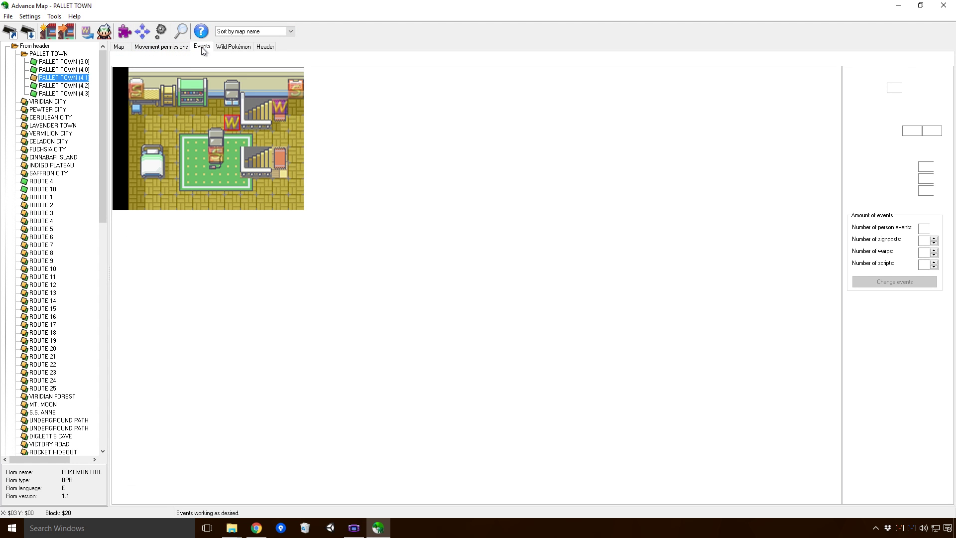
{"action": "left_click", "coordinate": [231, 123]}
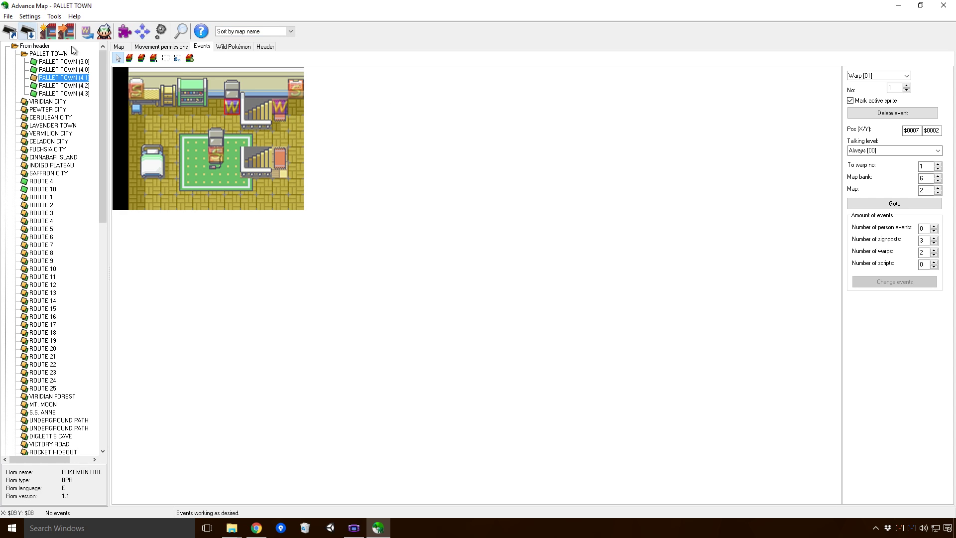
Boot the Fire Red ROM in VisualBoyAdvance
{"action": "left_click", "coordinate": [353, 527]}
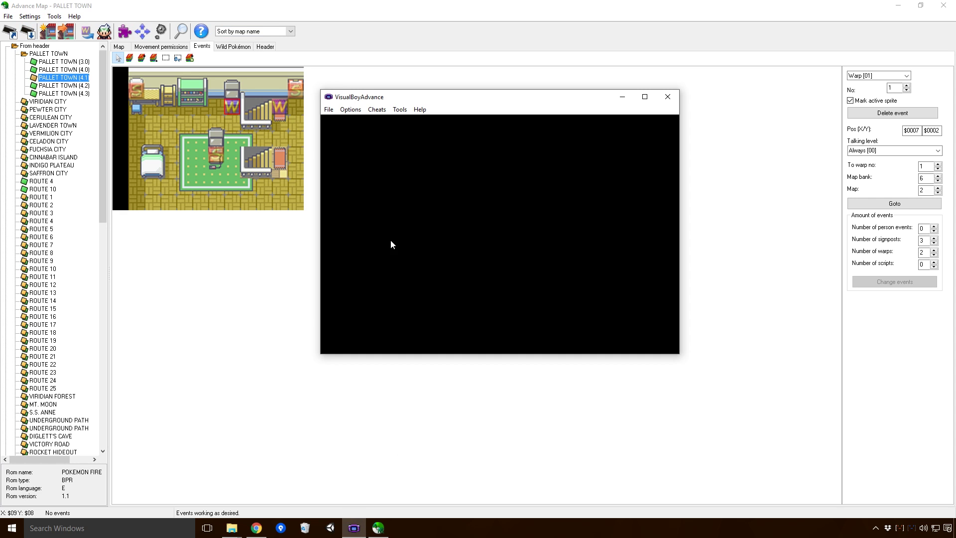
{"action": "left_click", "coordinate": [328, 109]}
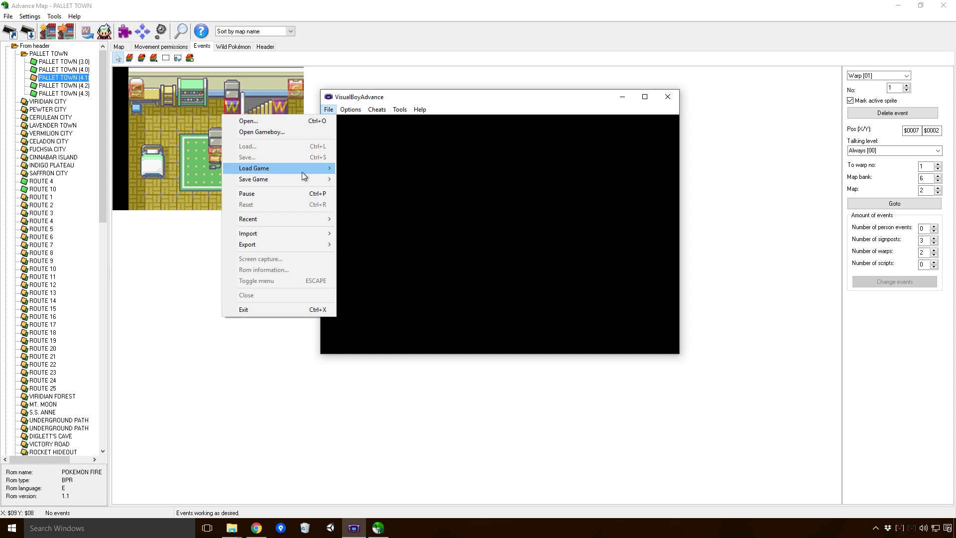
{"action": "left_click", "coordinate": [301, 123]}
{"action": "left_click", "coordinate": [461, 169]}
{"action": "left_click", "coordinate": [617, 287]}
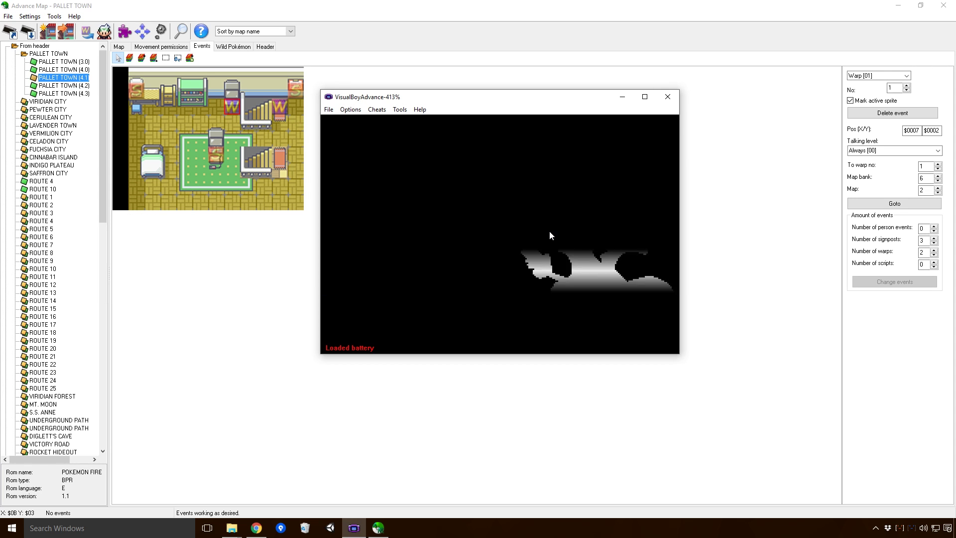
Continue the save, walk down the stairs and back up to the bedroom, then close the game
{"action": "key", "text": "Return"}
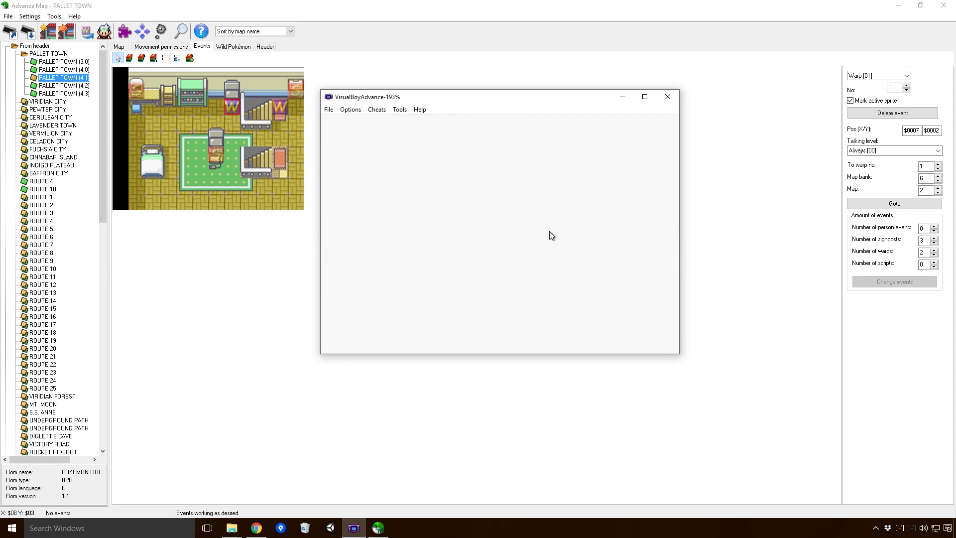
{"action": "key", "text": "z"}
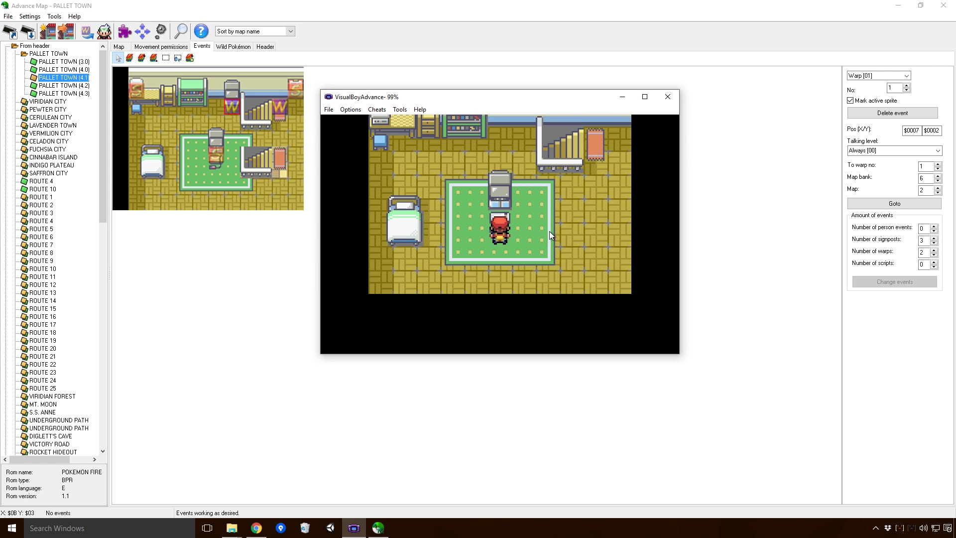
{"action": "key", "text": "Right"}
{"action": "key", "text": "Up"}
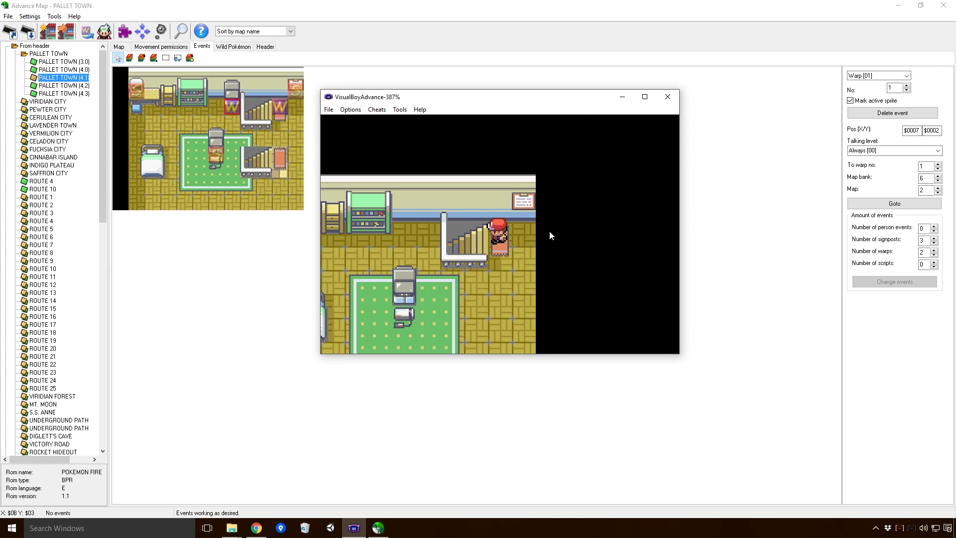
{"action": "key", "text": "Right"}
{"action": "key", "text": "Down"}
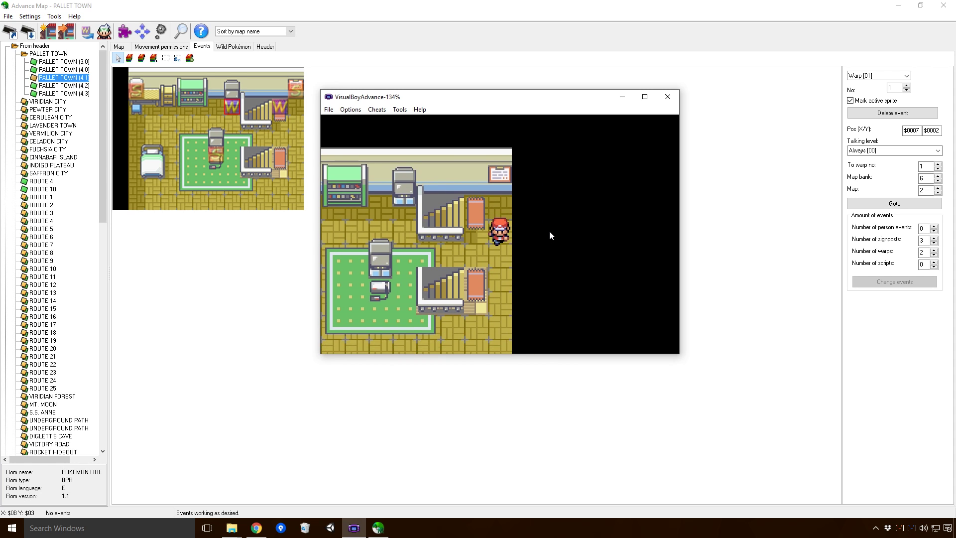
{"action": "key", "text": "Up"}
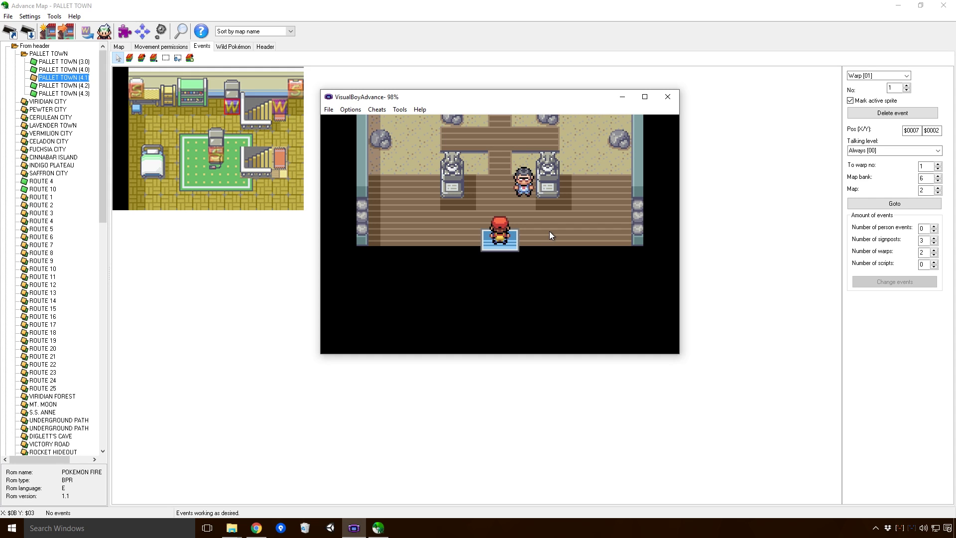
{"action": "left_click", "coordinate": [329, 110]}
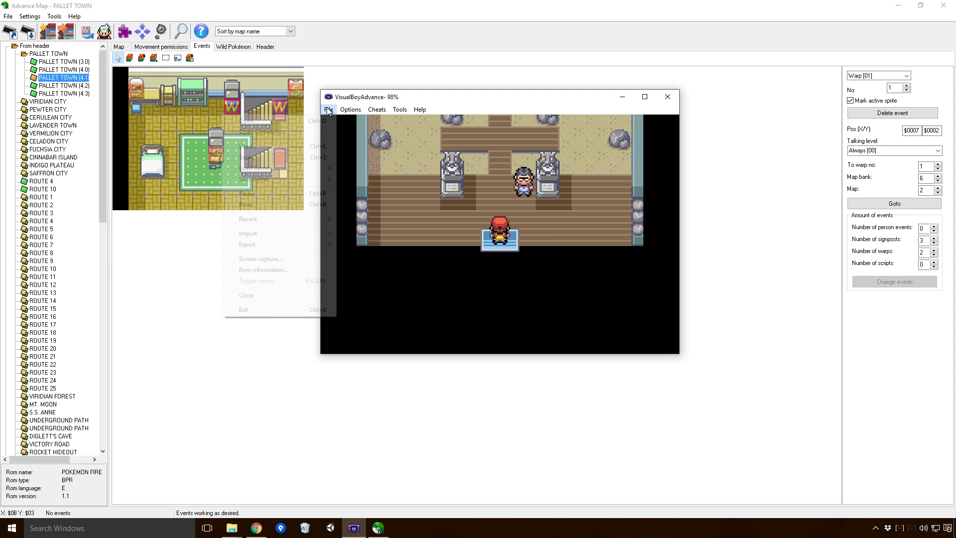
{"action": "left_click", "coordinate": [313, 295]}
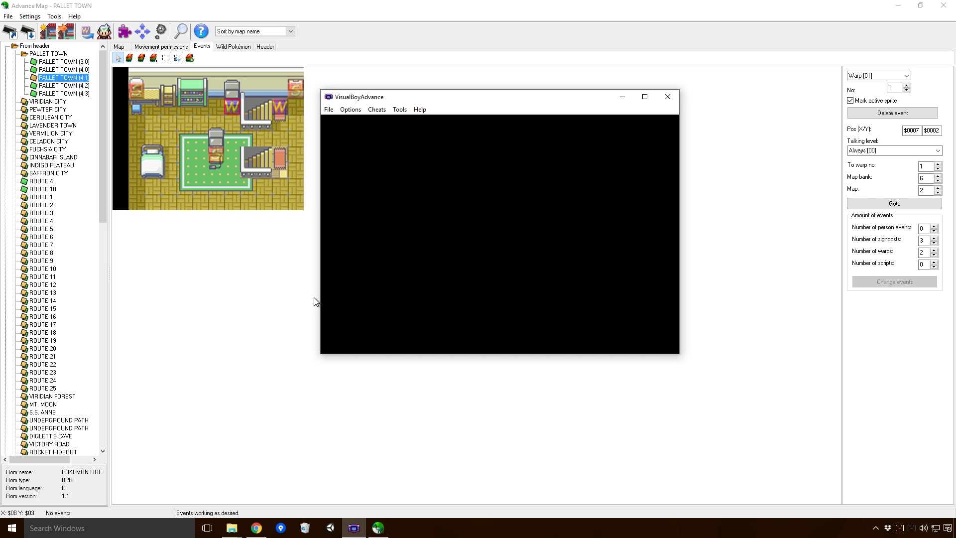
Return to AdvanceMap, expand Pewter City and load the PEWTER CITY (6.2) gym map's events
{"action": "left_click", "coordinate": [177, 356]}
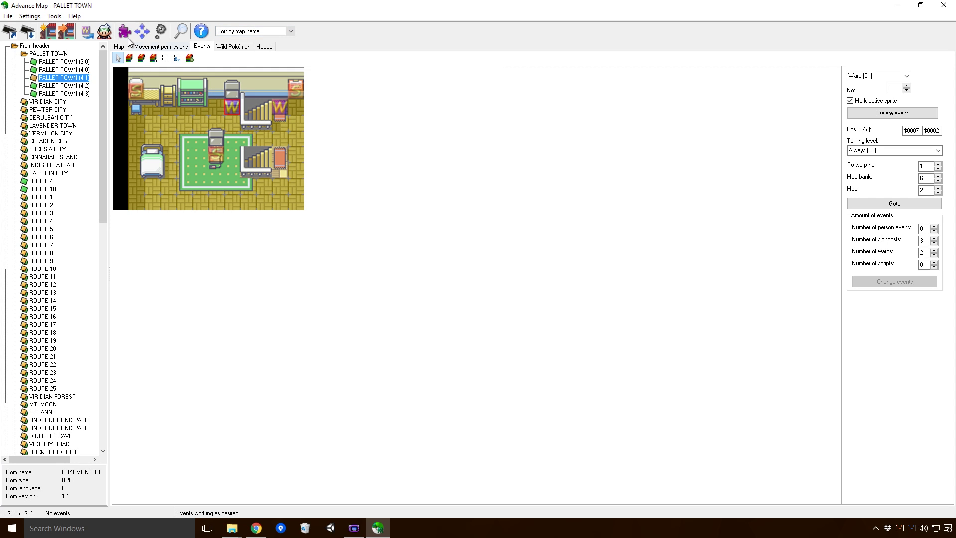
{"action": "double_click", "coordinate": [37, 110]}
{"action": "left_click", "coordinate": [82, 141]}
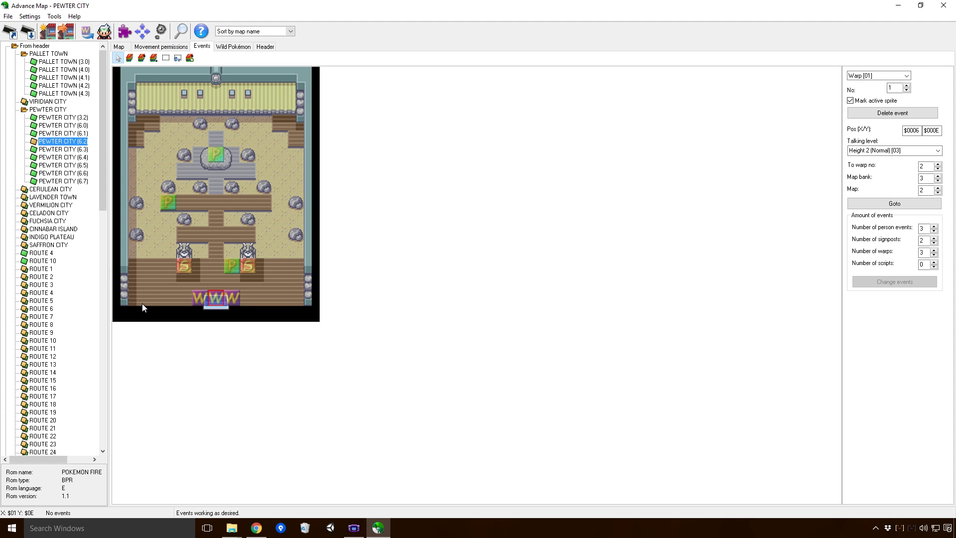
Browse the tileset's blocks in the Block editor
{"action": "left_click", "coordinate": [124, 31]}
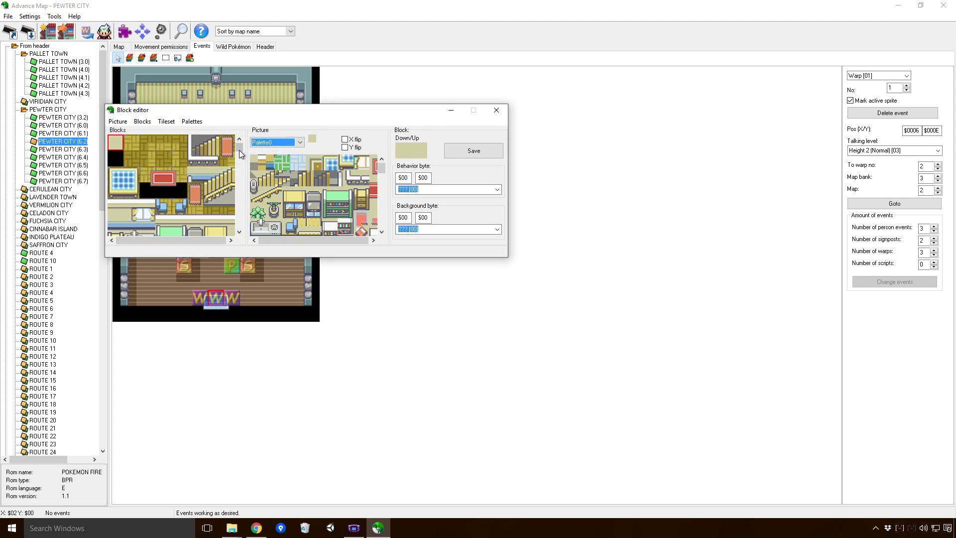
{"action": "left_click_drag", "start_coordinate": [239, 157], "coordinate": [244, 184]}
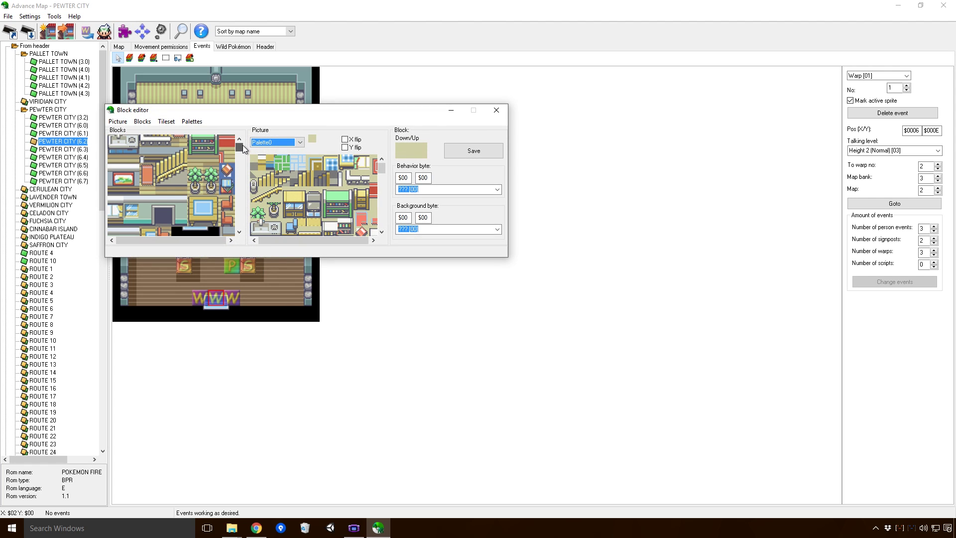
{"action": "left_click", "coordinate": [238, 231]}
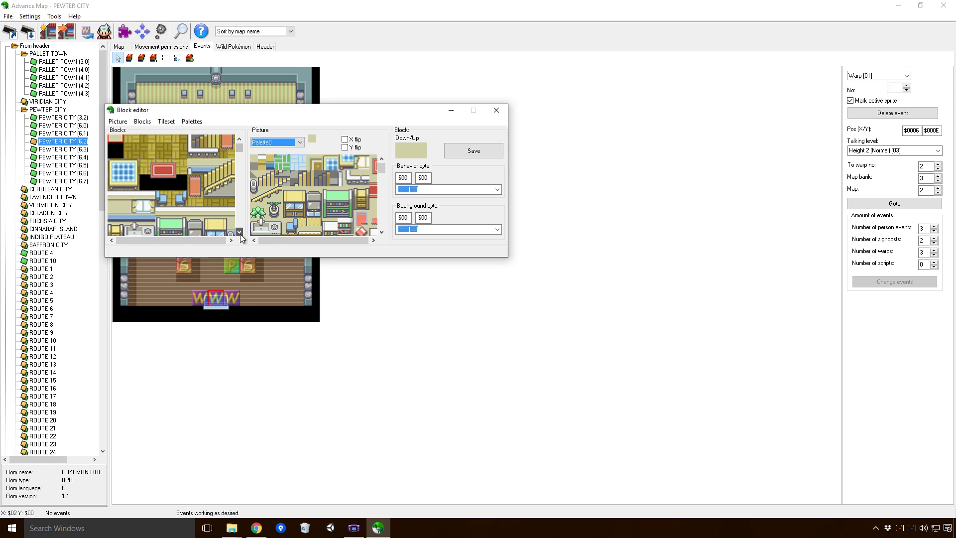
{"action": "left_click_drag", "start_coordinate": [239, 232], "coordinate": [240, 232]}
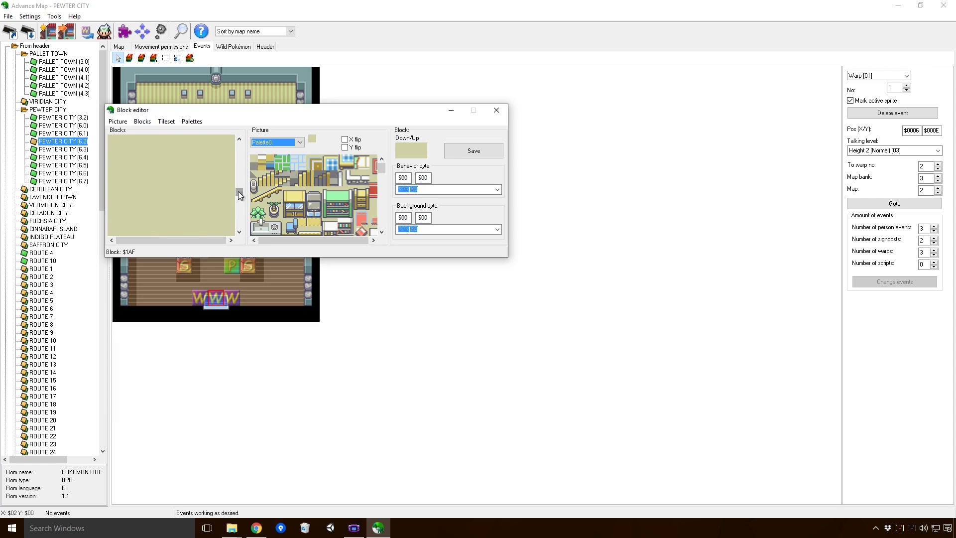
{"action": "mouse_move", "coordinate": [237, 205]}
{"action": "left_mouse_down"}
{"action": "mouse_move", "coordinate": [239, 234]}
{"action": "mouse_move", "coordinate": [240, 219]}
{"action": "left_mouse_up"}
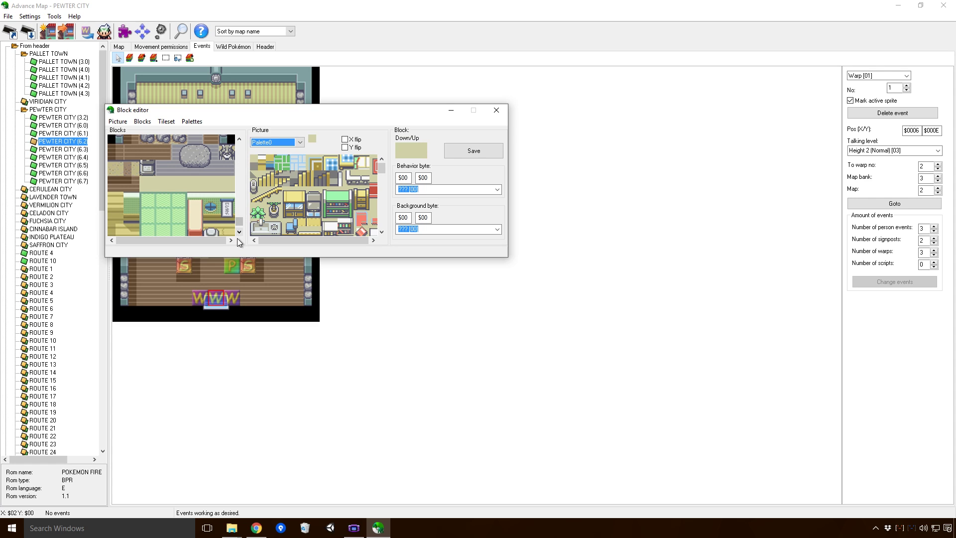
{"action": "left_click", "coordinate": [239, 231]}
{"action": "left_click", "coordinate": [240, 232]}
{"action": "left_click", "coordinate": [240, 232]}
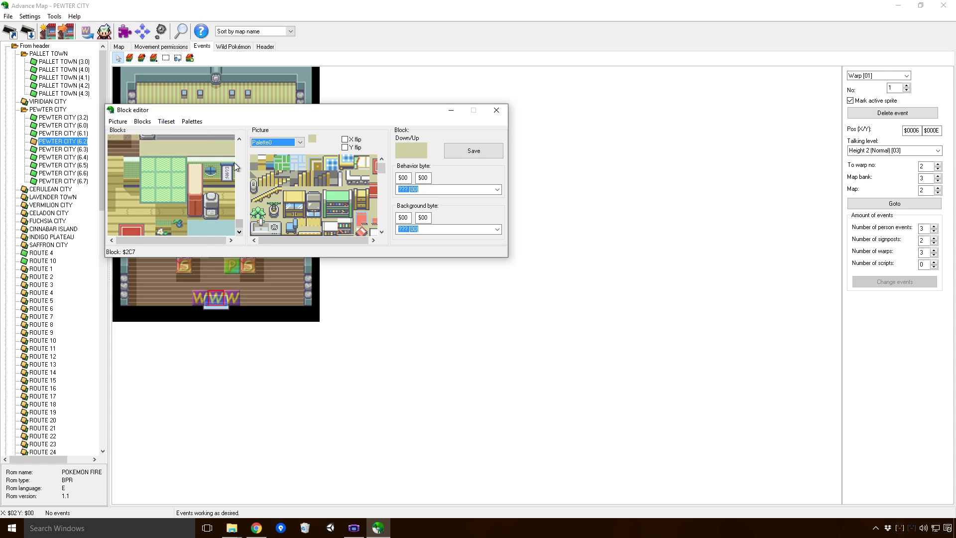
{"action": "left_click_drag", "start_coordinate": [239, 141], "coordinate": [239, 141]}
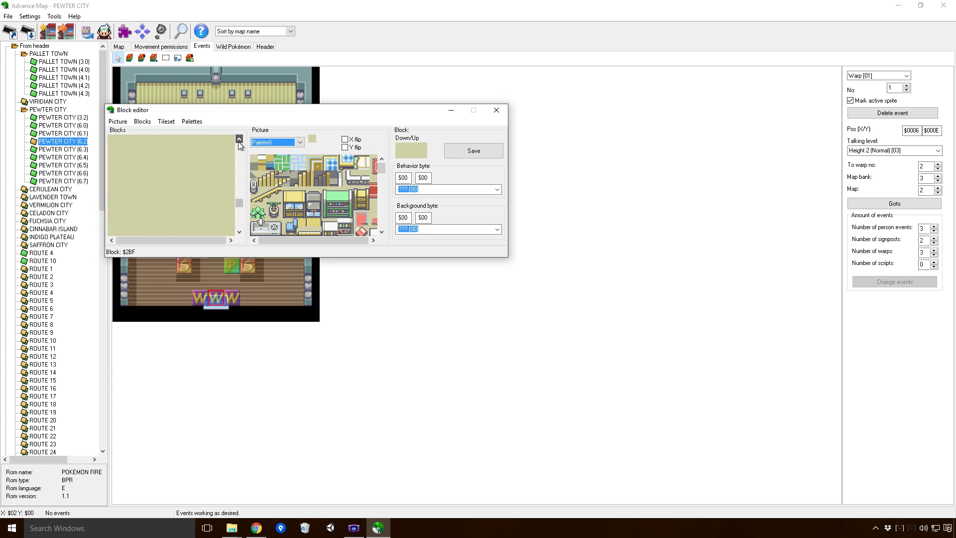
{"action": "left_click_drag", "start_coordinate": [239, 142], "coordinate": [237, 142]}
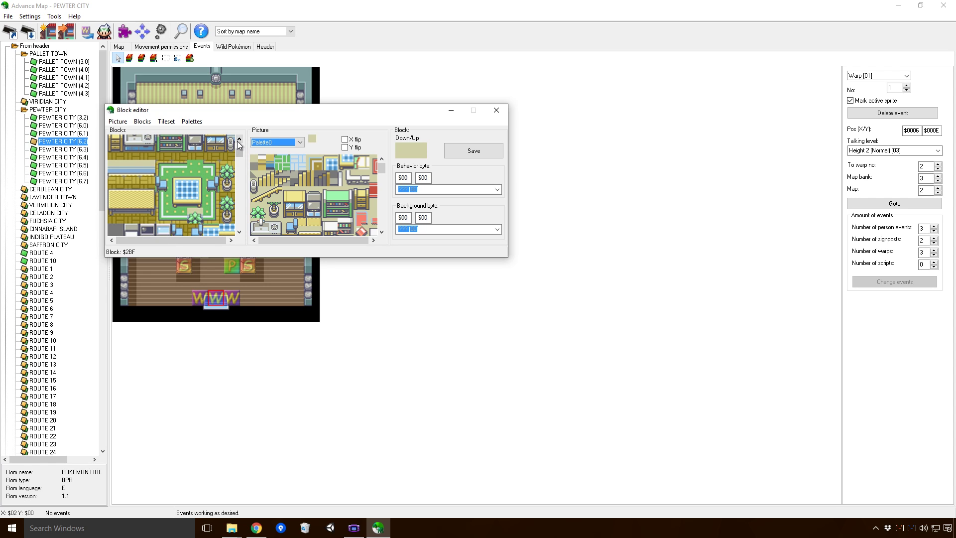
{"action": "scroll", "coordinate": [238, 143], "scroll_direction": "up", "scroll_amount": 20}
Confirm block $03D has Regular Warp behaviour, then save and close the Block editor
{"action": "left_click", "coordinate": [195, 210]}
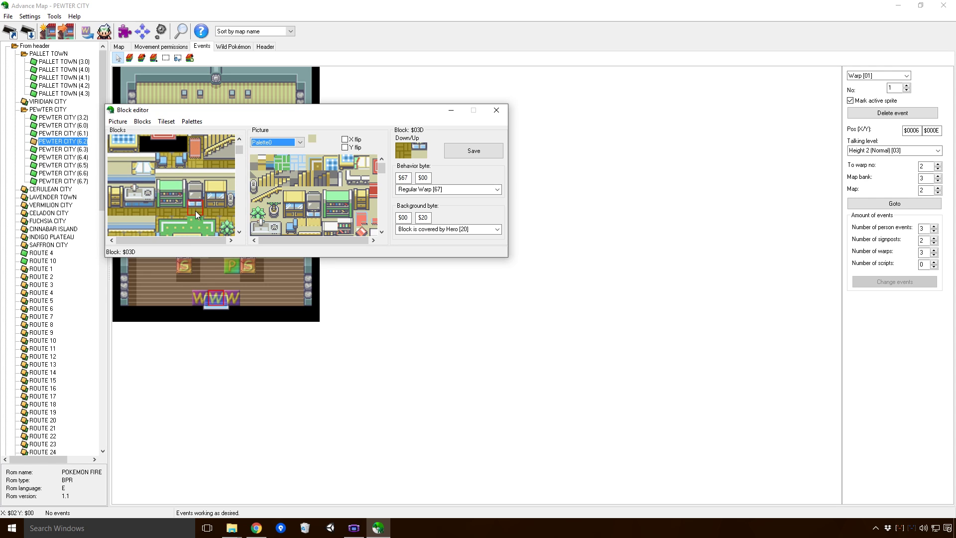
{"action": "left_click", "coordinate": [474, 151]}
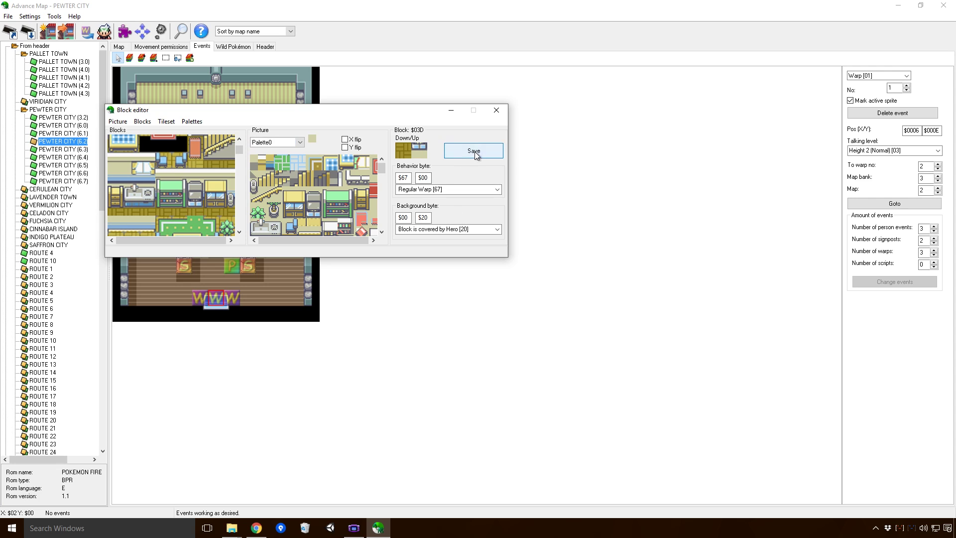
{"action": "left_click", "coordinate": [494, 114]}
{"action": "left_click", "coordinate": [429, 298]}
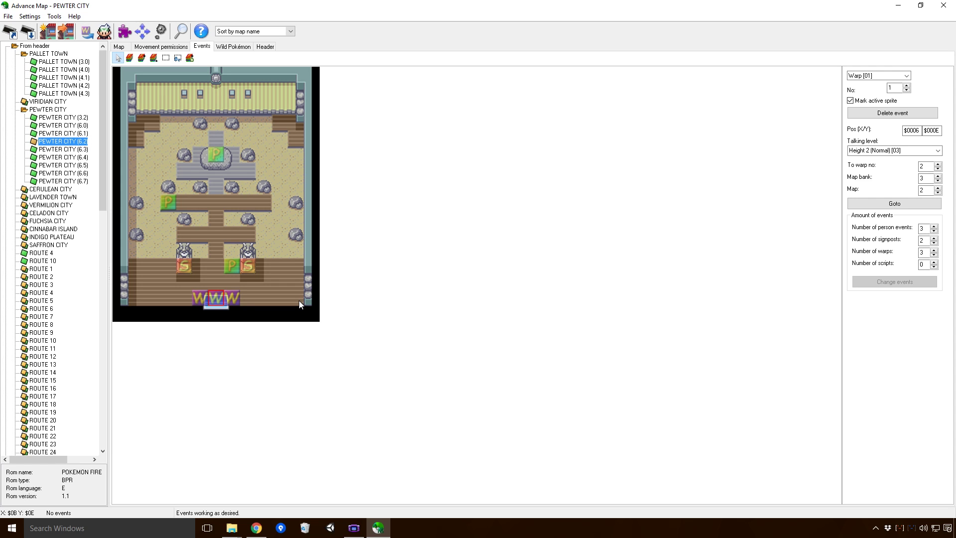
Paint the warp block into the gym's lower-right corner and set Number of warps to 4
{"action": "left_click", "coordinate": [119, 46]}
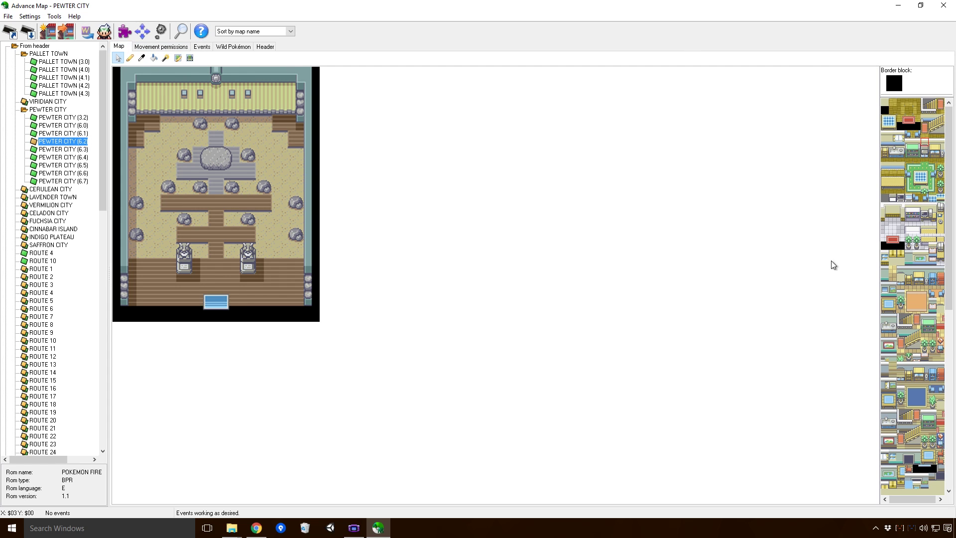
{"action": "left_click", "coordinate": [924, 158]}
{"action": "left_click", "coordinate": [295, 298]}
{"action": "left_click", "coordinate": [203, 48]}
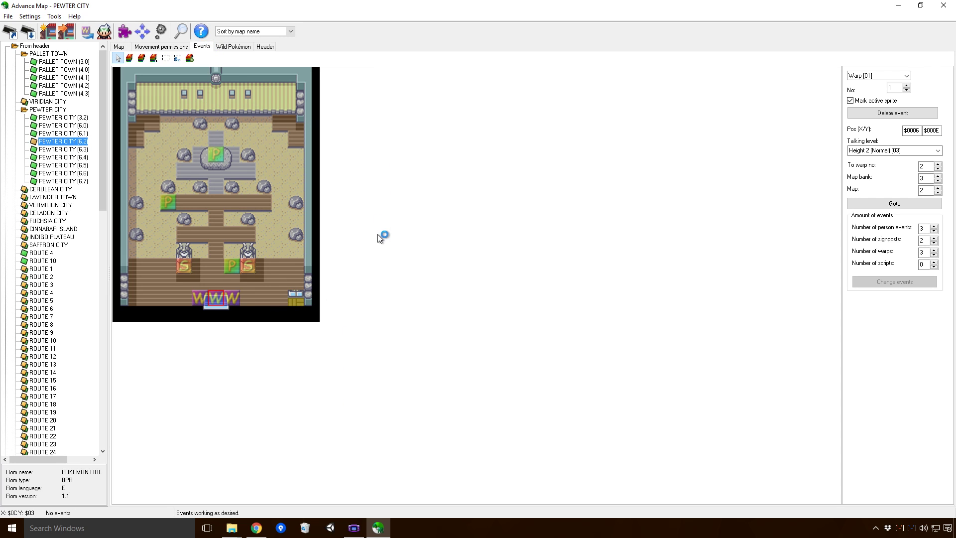
{"action": "left_click", "coordinate": [933, 249]}
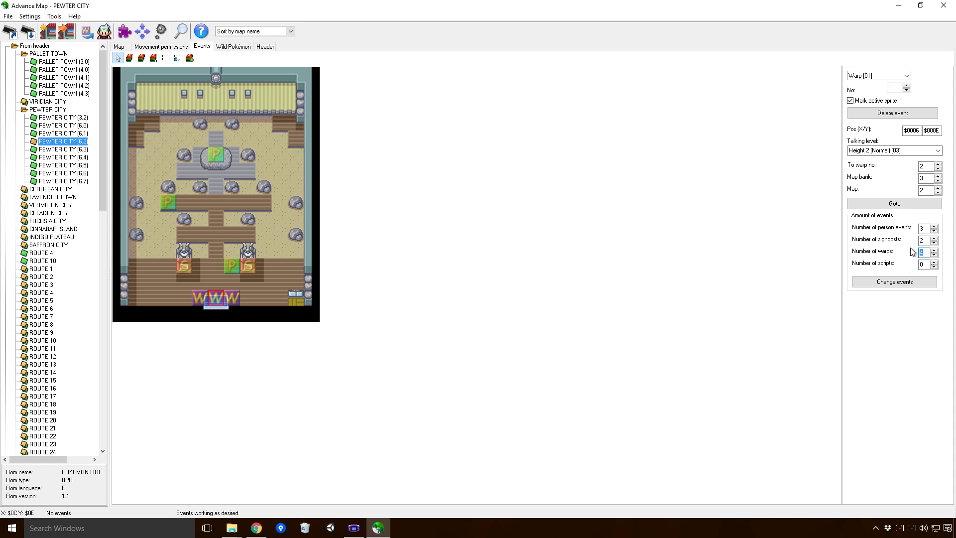
Place the new fourth warp on the gym's lower-right tile, leading to map bank 4, map 1
{"action": "left_click", "coordinate": [892, 281]}
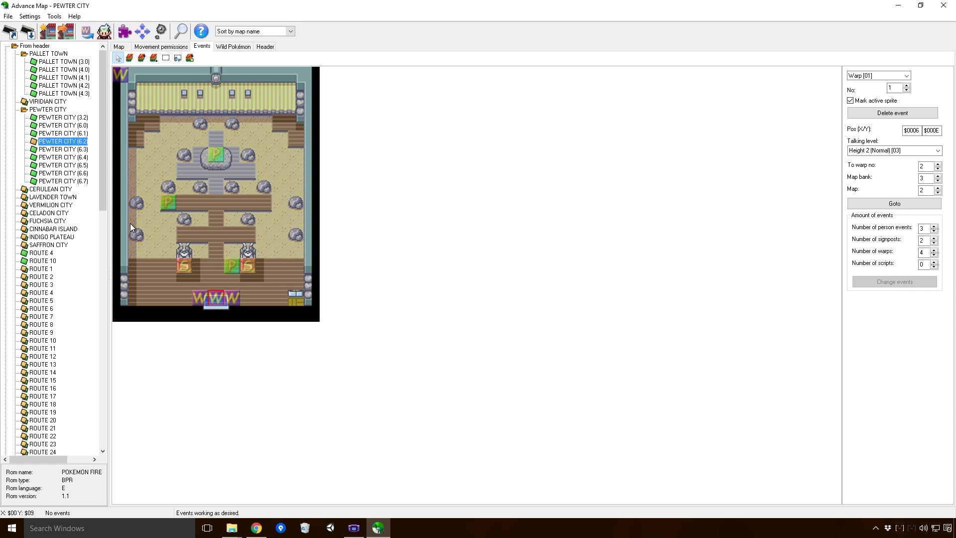
{"action": "left_click_drag", "start_coordinate": [118, 80], "coordinate": [294, 295]}
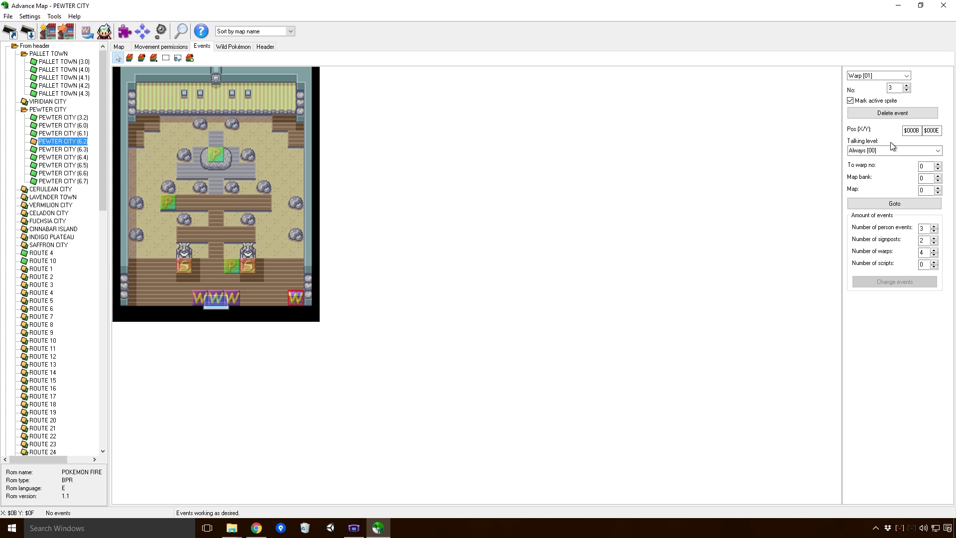
{"action": "left_click", "coordinate": [924, 167]}
{"action": "left_click", "coordinate": [924, 178]}
{"action": "type", "text": "4"}
{"action": "key", "text": "Tab"}
{"action": "type", "text": "1"}
Save the gym warp changes and set the new corner warp's destination warp number to 1
{"action": "left_click", "coordinate": [85, 77]}
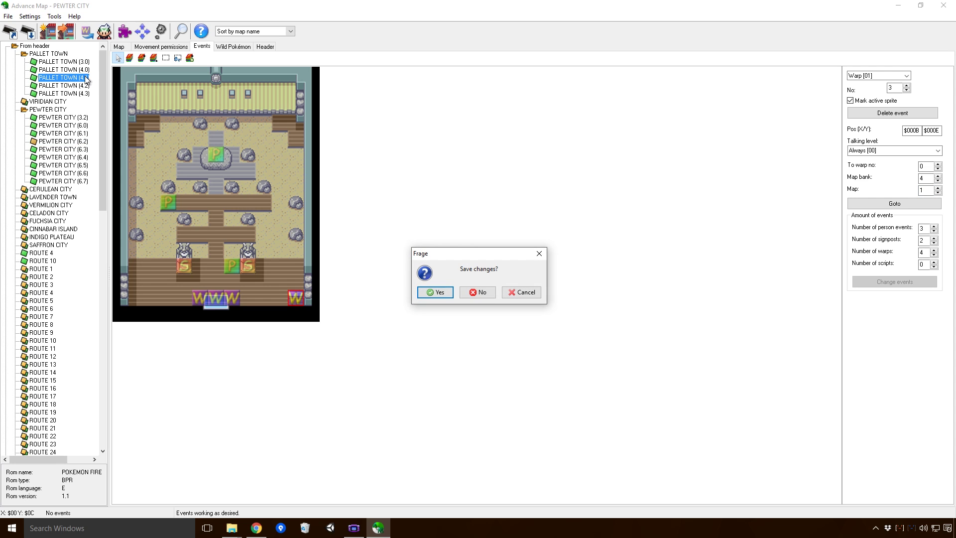
{"action": "left_click", "coordinate": [431, 292]}
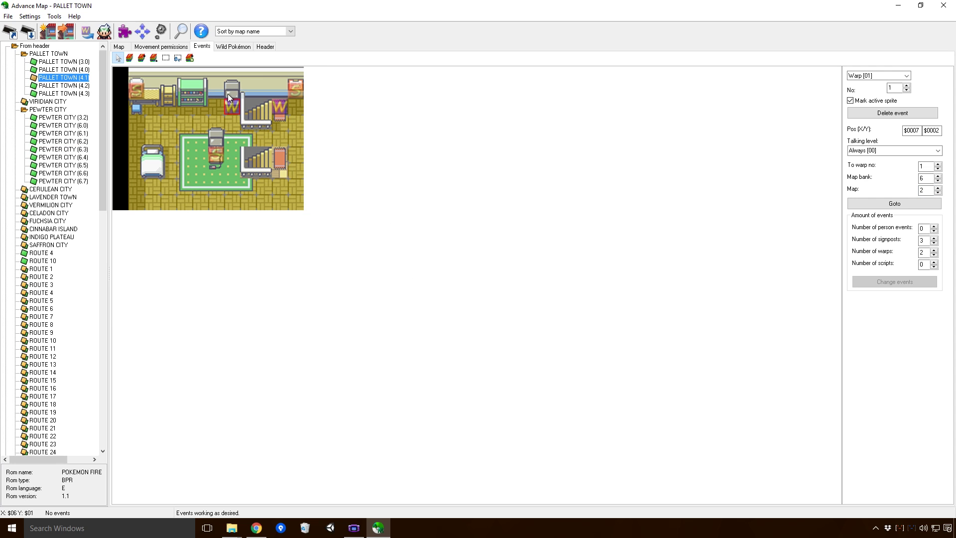
{"action": "double_click", "coordinate": [232, 109]}
{"action": "left_click", "coordinate": [295, 299]}
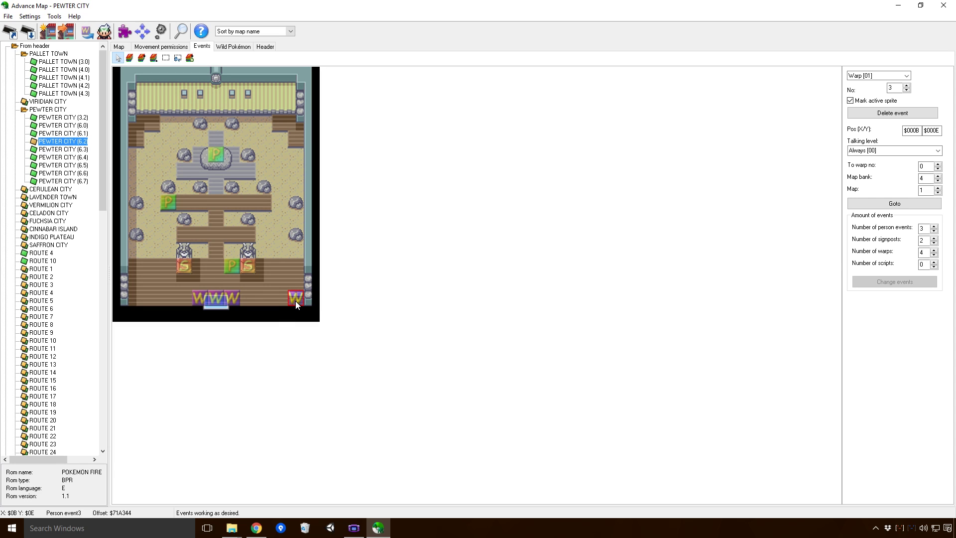
{"action": "key", "text": "Tab"}
{"action": "key", "text": "Tab"}
{"action": "key", "text": "Tab"}
{"action": "key", "text": "Tab"}
{"action": "type", "text": "1"}
{"action": "left_click", "coordinate": [902, 209]}
{"action": "left_click", "coordinate": [440, 296]}
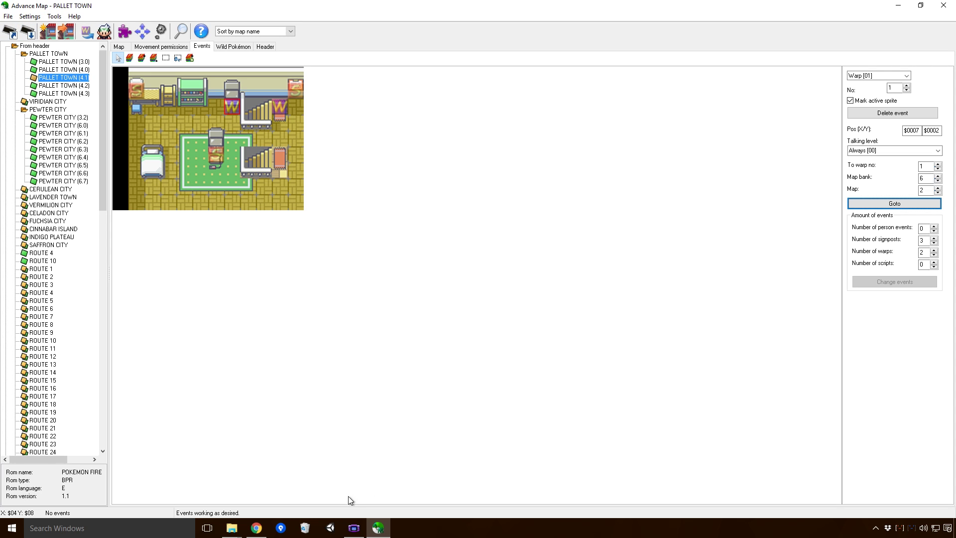
Load Pokemon - Fire Red Version (U).gba from the hacked Fire Red folder in VisualBoyAdvance
{"action": "left_click", "coordinate": [353, 527]}
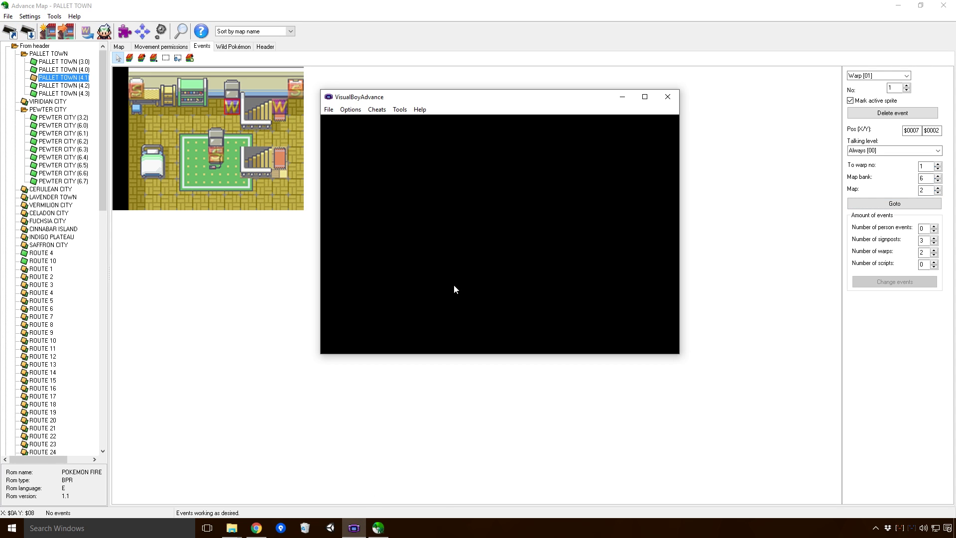
{"action": "left_click", "coordinate": [329, 109]}
{"action": "left_click", "coordinate": [291, 120]}
{"action": "left_click", "coordinate": [498, 169]}
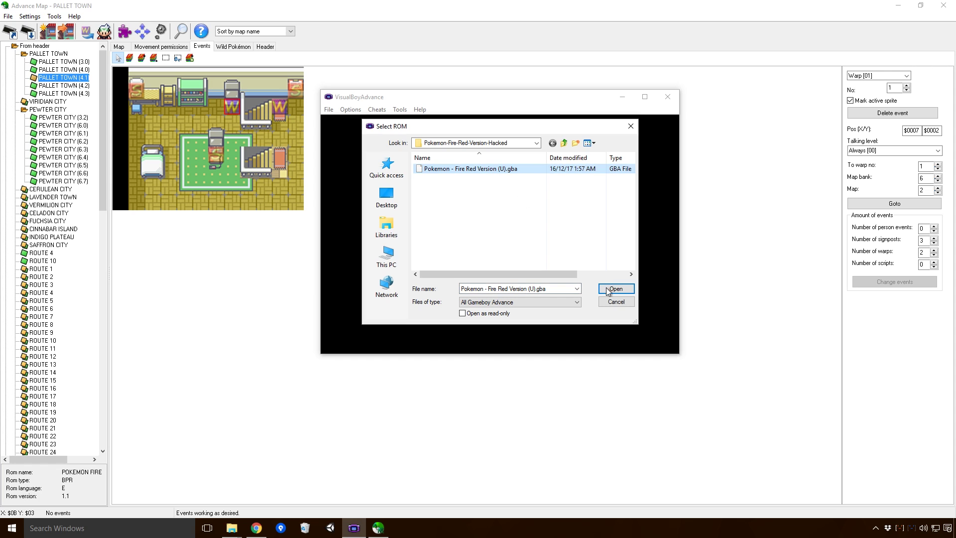
{"action": "left_click", "coordinate": [608, 291]}
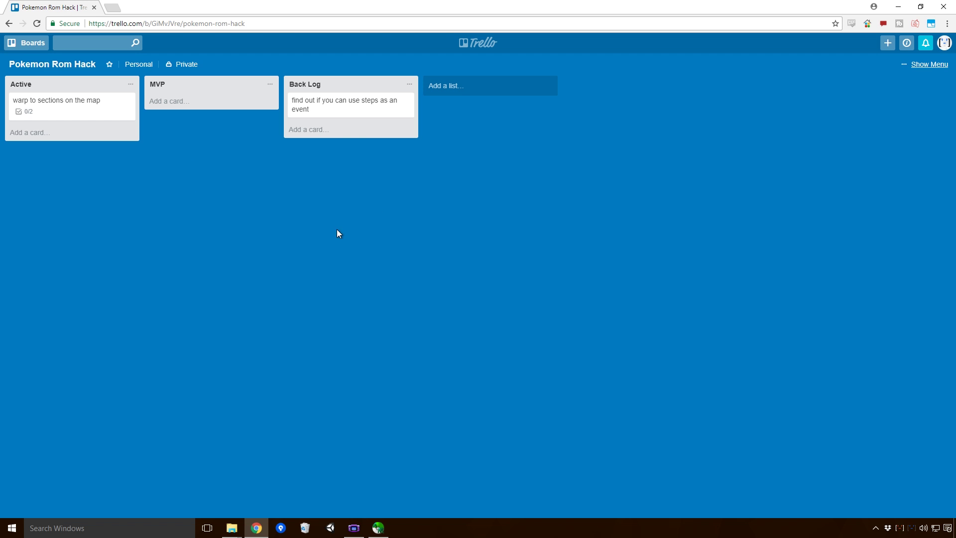
Add the Back Log card 'set up save states for quicker build setup', then return to the emulator
{"action": "left_click", "coordinate": [348, 129]}
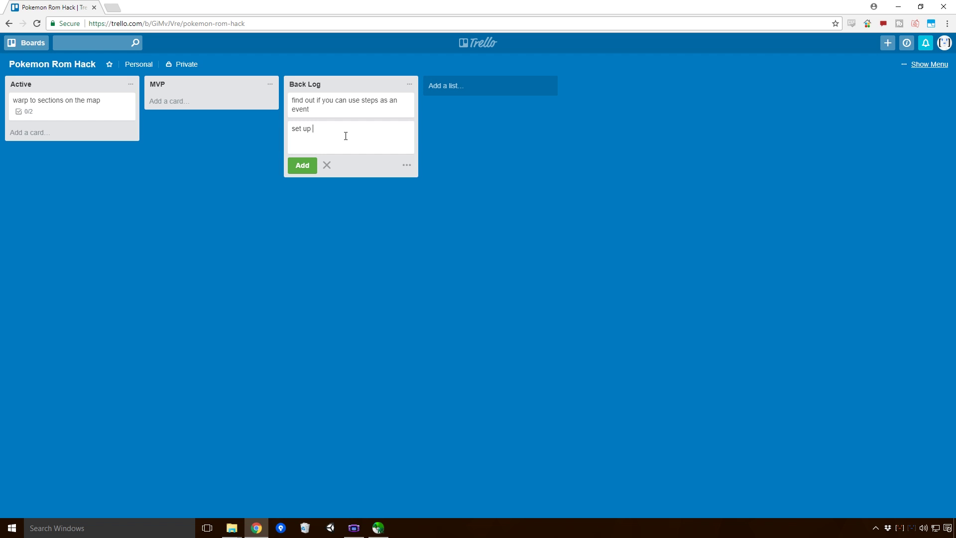
{"action": "type", "text": "set up save states for quicker build setup"}
{"action": "key", "text": "Return"}
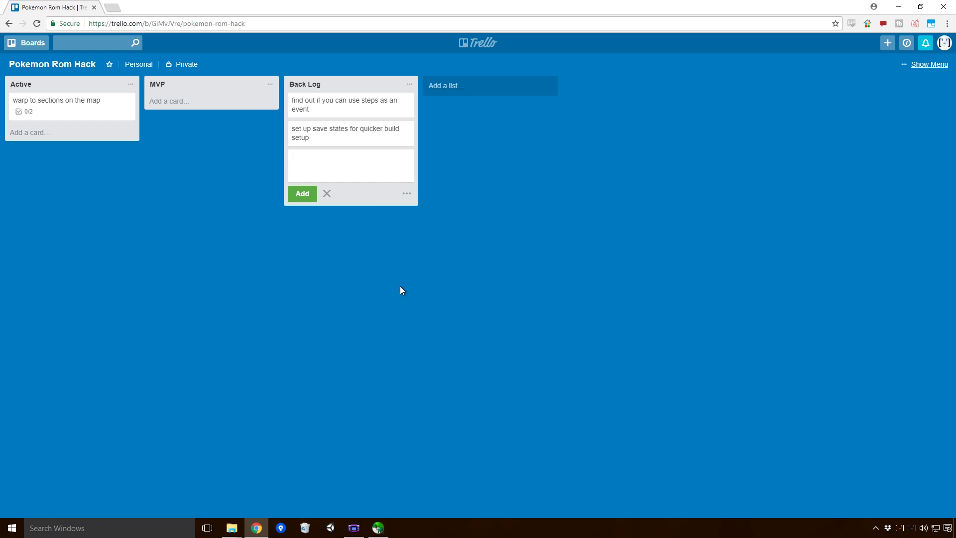
{"action": "left_click", "coordinate": [354, 527]}
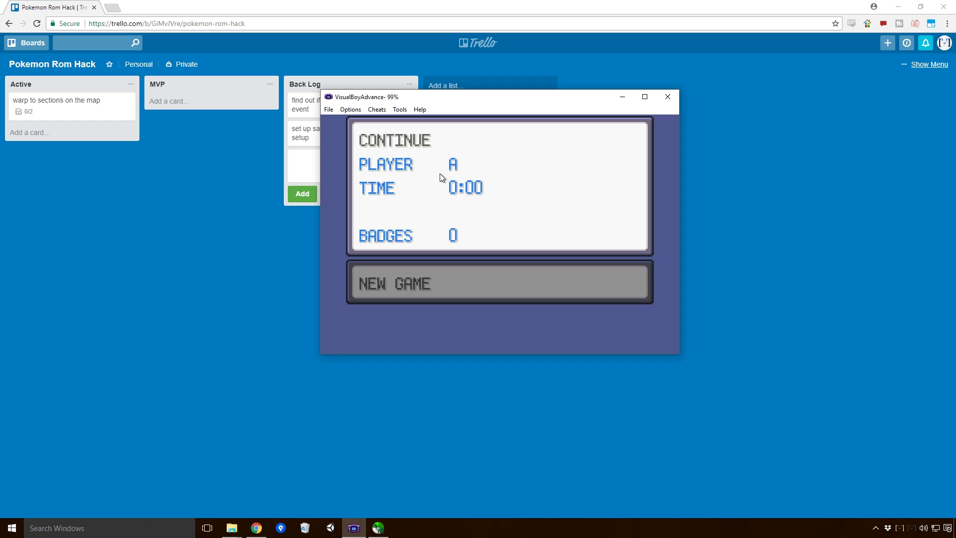
Continue the save, walk through the bedroom warp into the gym and back via its side exit
{"action": "key", "text": "z"}
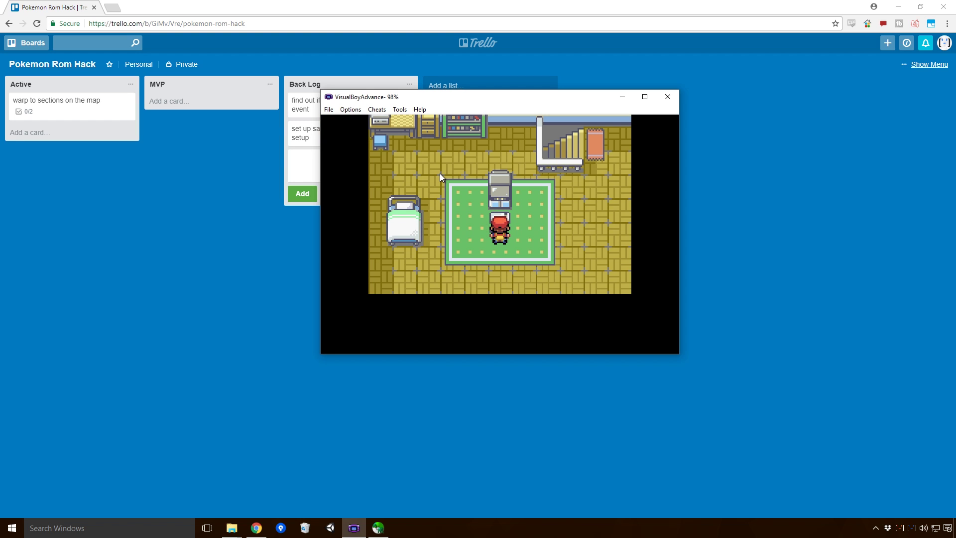
{"action": "key", "text": "Right"}
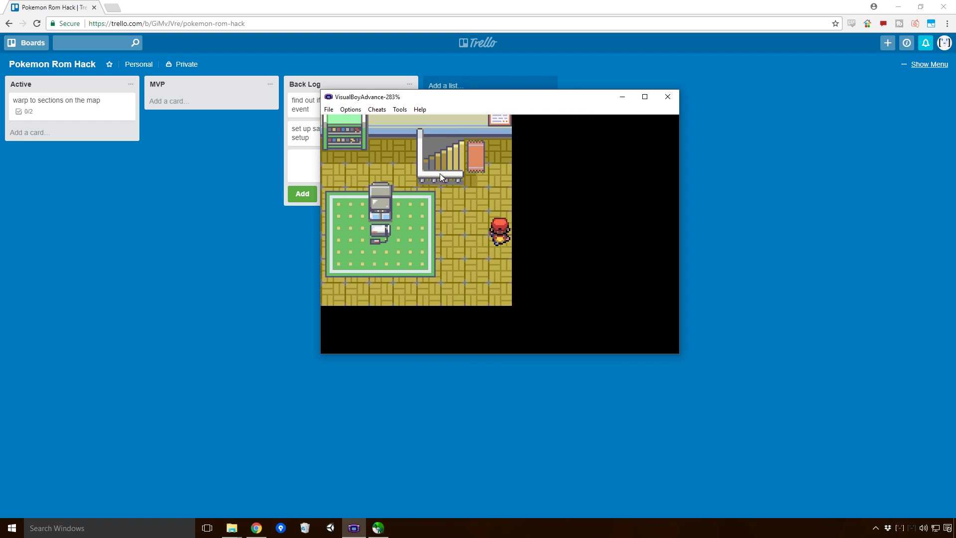
{"action": "key", "text": "Up"}
{"action": "key", "text": "Left"}
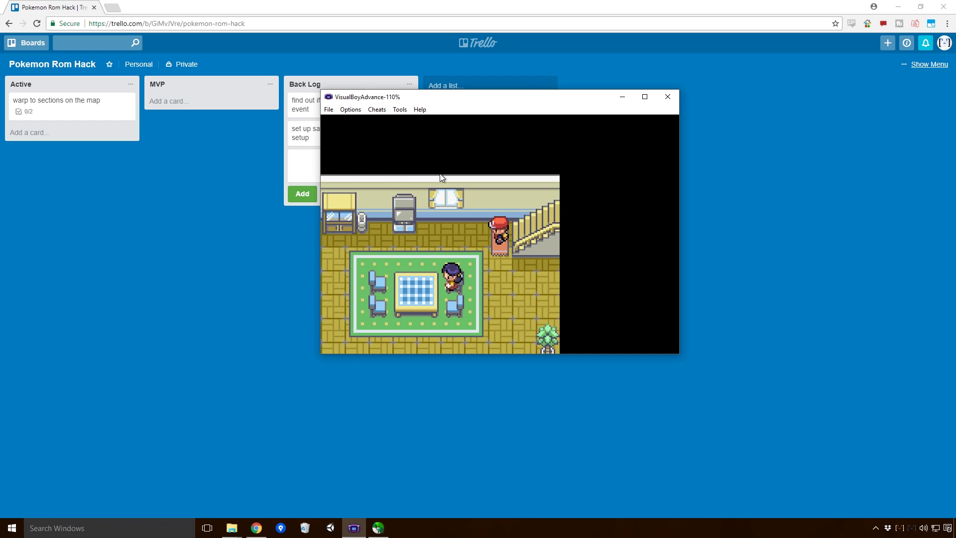
{"action": "key", "text": "Right"}
{"action": "key", "text": "Down"}
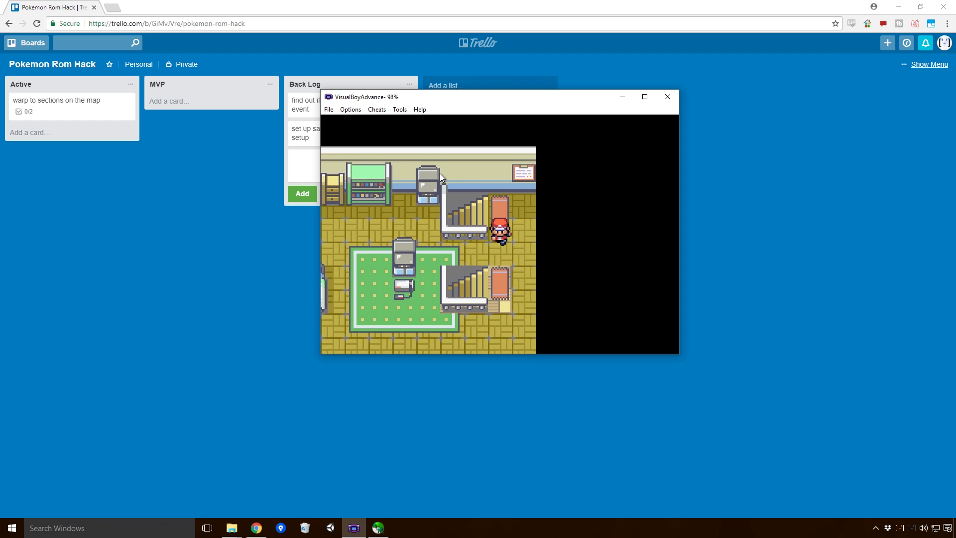
{"action": "key", "text": "Left"}
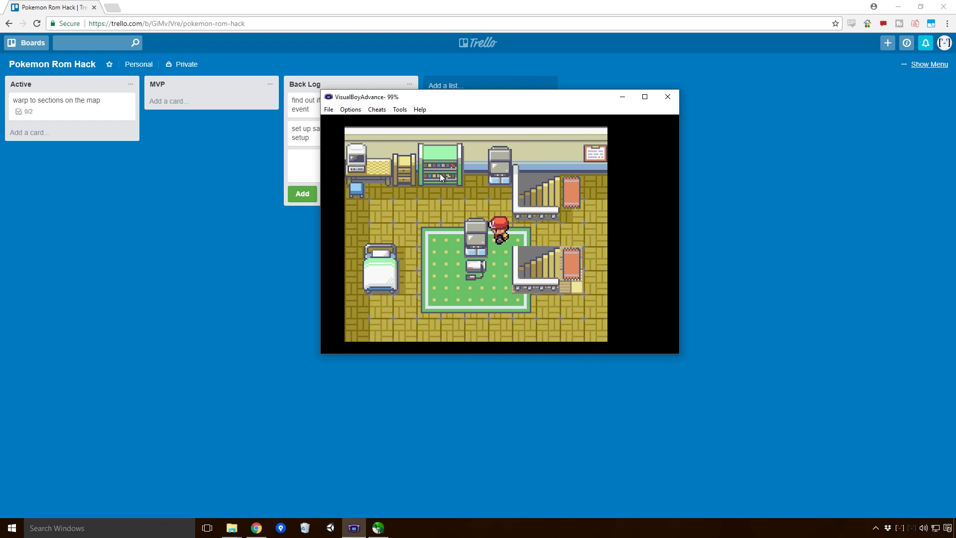
{"action": "key", "text": "Up"}
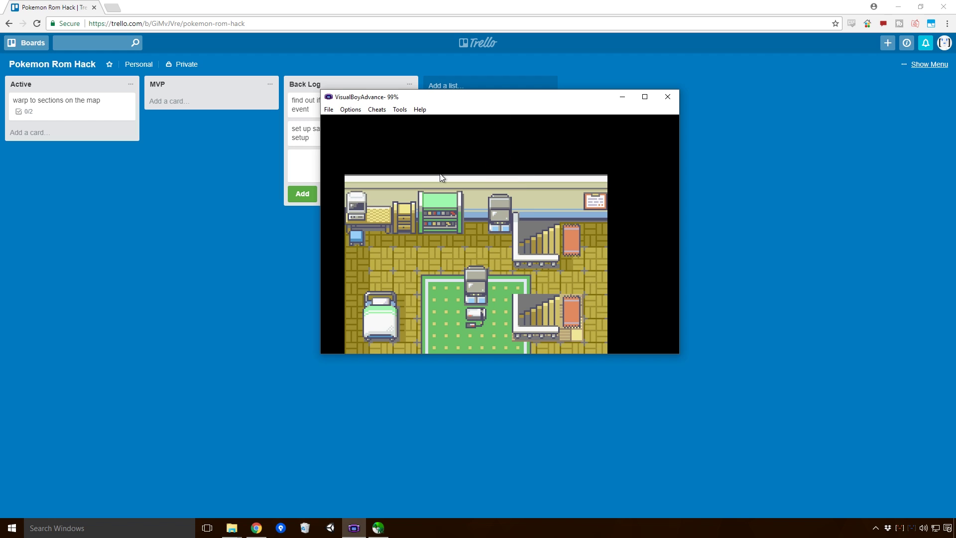
{"action": "key", "text": "Down"}
{"action": "key", "text": "Right"}
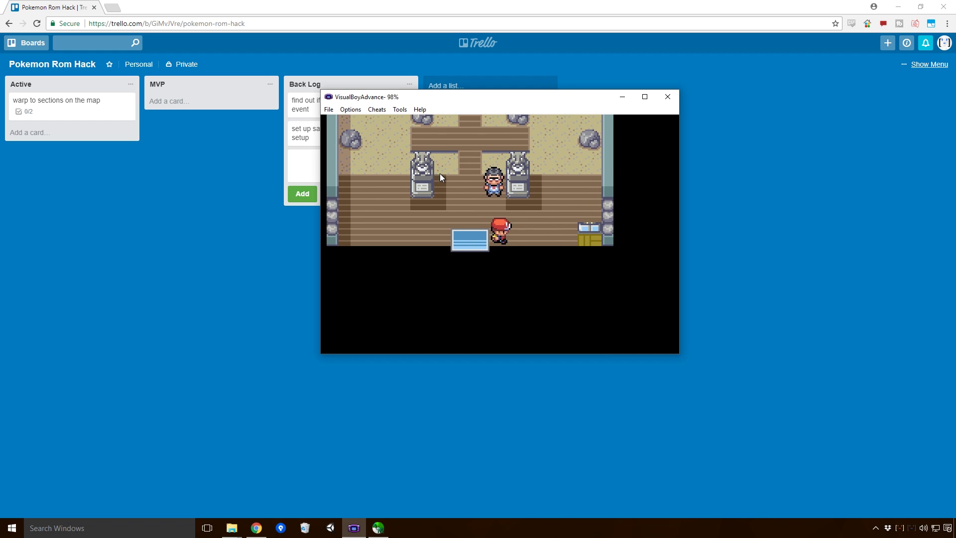
{"action": "key", "text": "Right"}
{"action": "key", "text": "Up"}
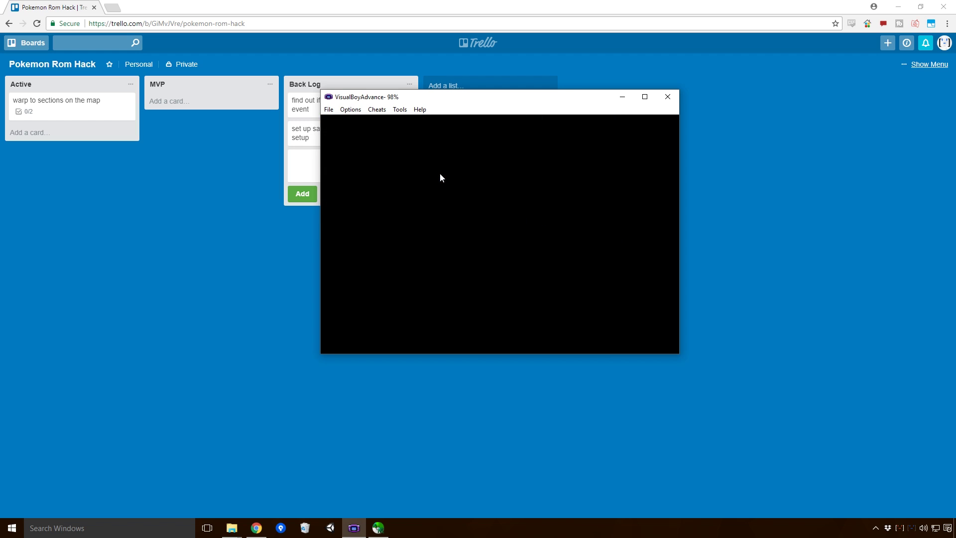
Repeat the bedroom-to-gym round trip to confirm both warps work
{"action": "key", "text": "Down"}
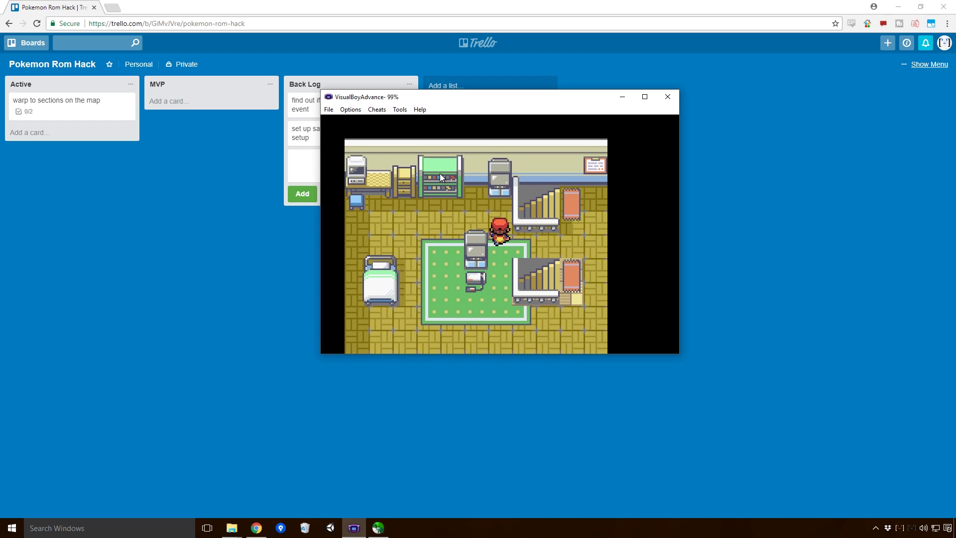
{"action": "key", "text": "Up"}
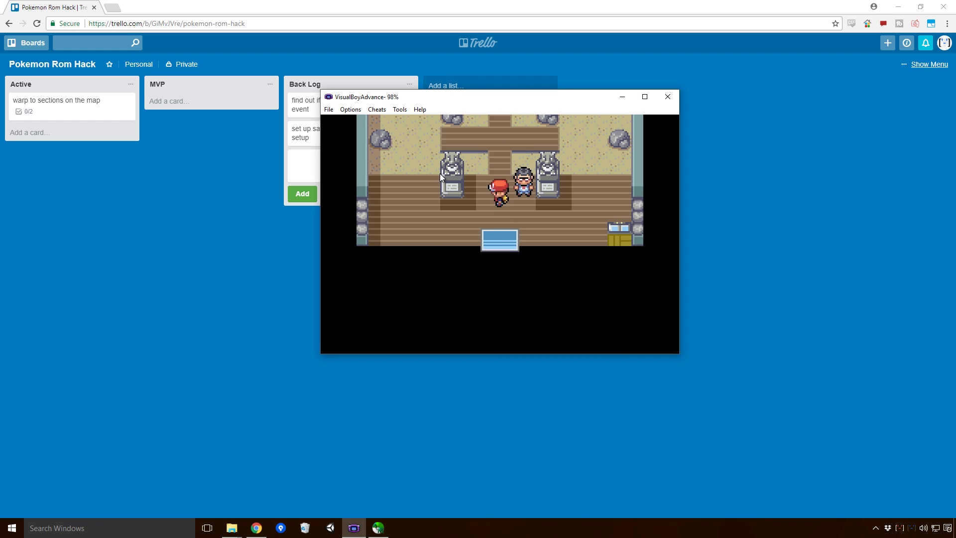
{"action": "key", "text": "Down"}
{"action": "key", "text": "Right"}
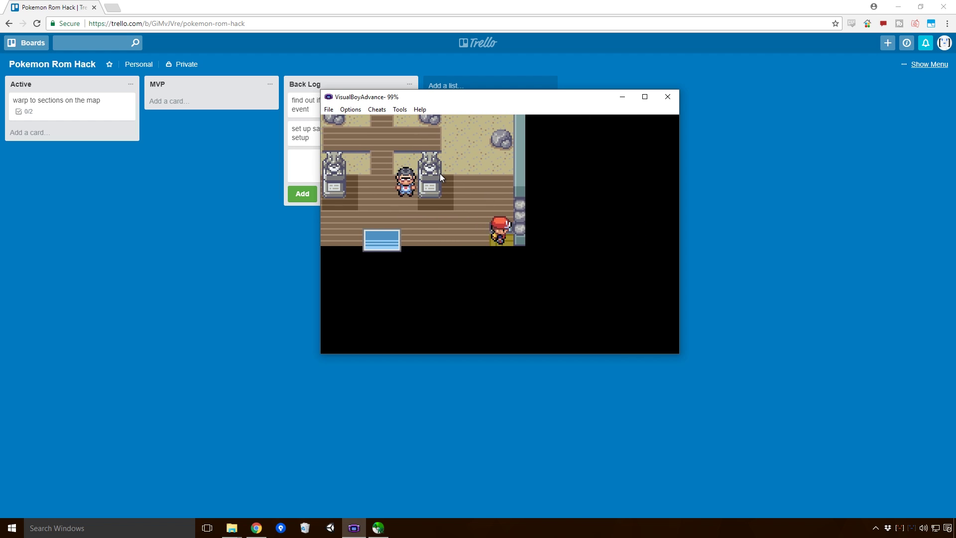
{"action": "key", "text": "Right"}
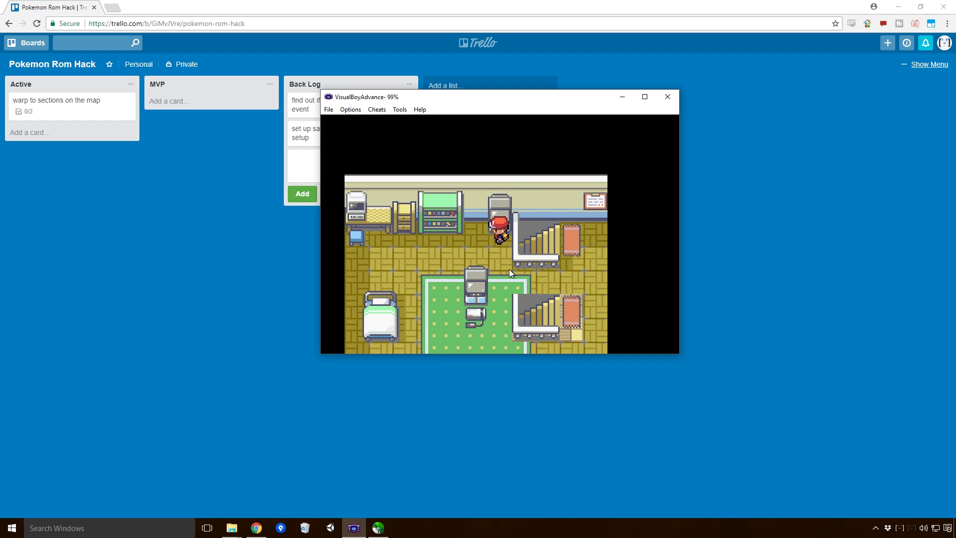
{"action": "key", "text": "Right"}
{"action": "key", "text": "Left"}
{"action": "key", "text": "Left"}
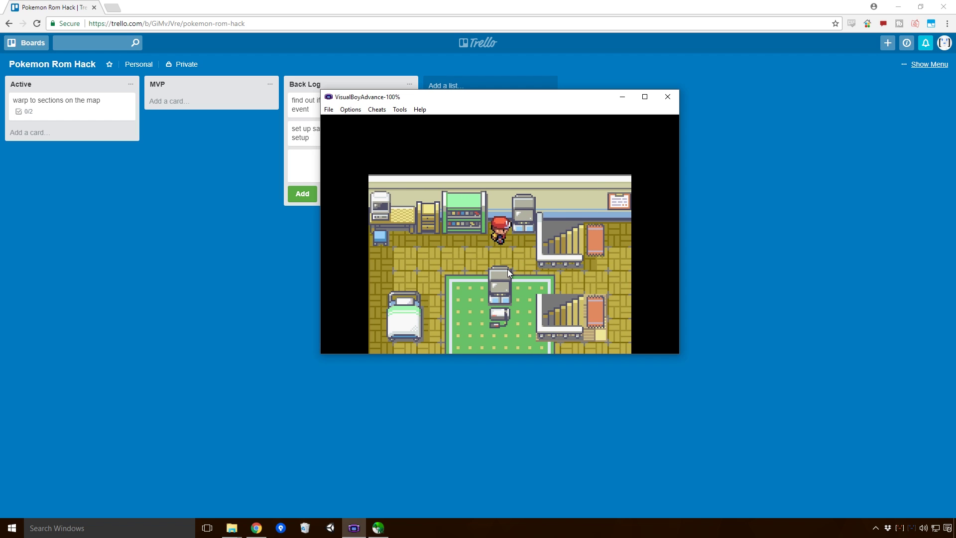
{"action": "key", "text": "Right"}
{"action": "key", "text": "Right"}
{"action": "key", "text": "Right"}
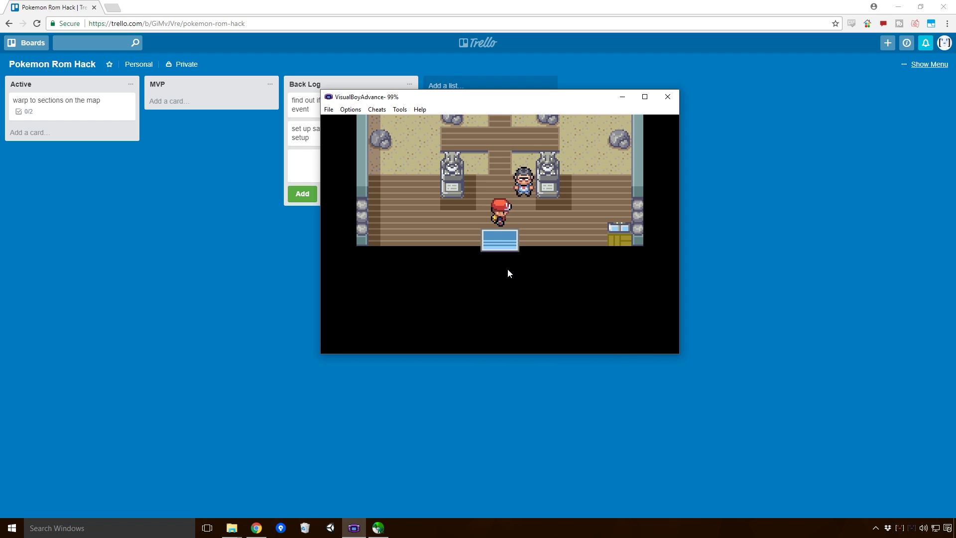
{"action": "key", "text": "Down"}
{"action": "key", "text": "Right"}
{"action": "key", "text": "Right"}
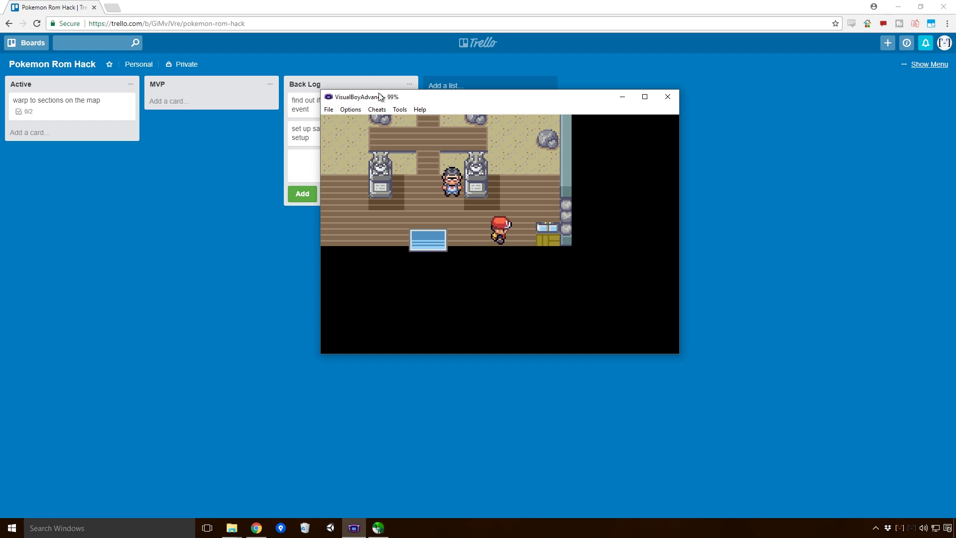
{"action": "key", "text": "Right"}
{"action": "key", "text": "Right"}
{"action": "key", "text": "Right"}
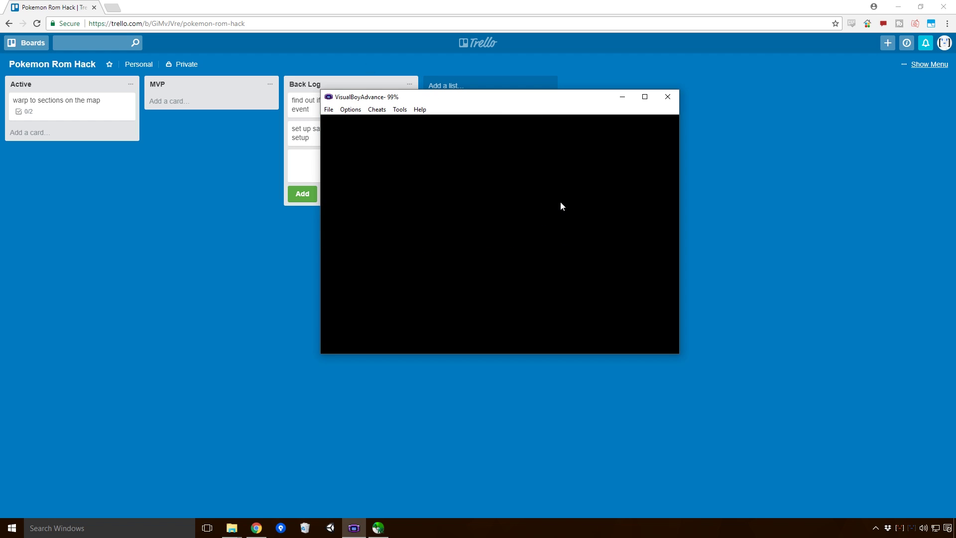
{"action": "left_click", "coordinate": [329, 109]}
Close the game and inspect the PEWTER CITY (6.2) gym's bottom-right warp to bank 4, map 1
{"action": "left_click", "coordinate": [283, 297]}
{"action": "left_click", "coordinate": [353, 528]}
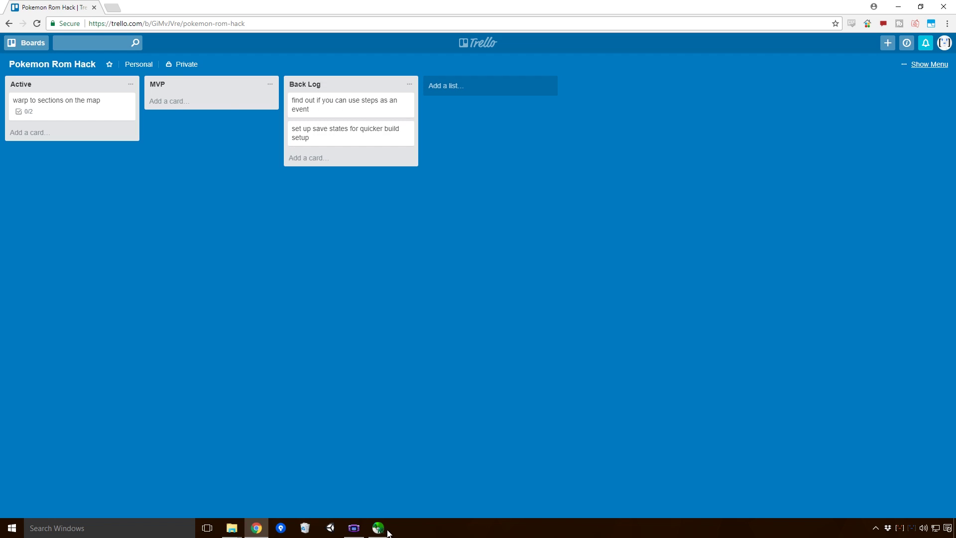
{"action": "left_click", "coordinate": [378, 527]}
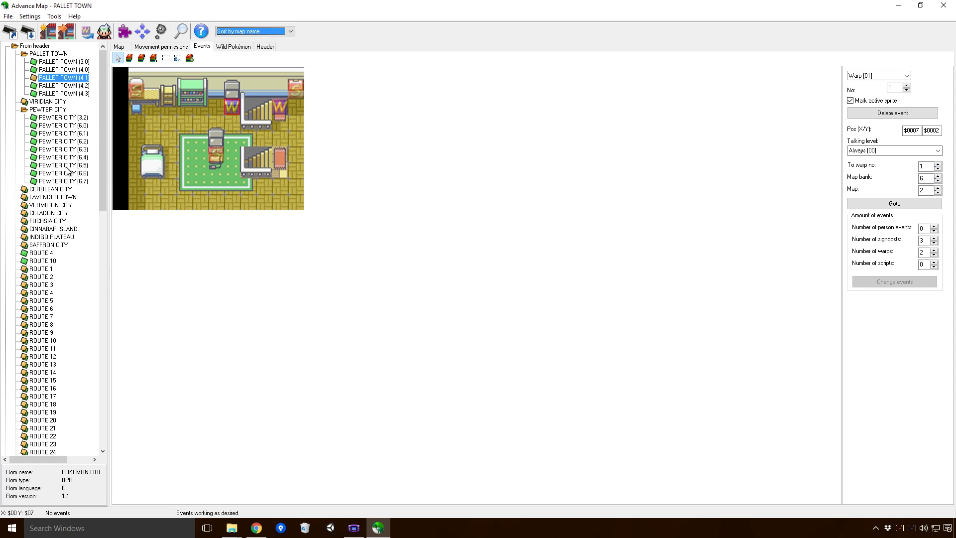
{"action": "left_click", "coordinate": [81, 142]}
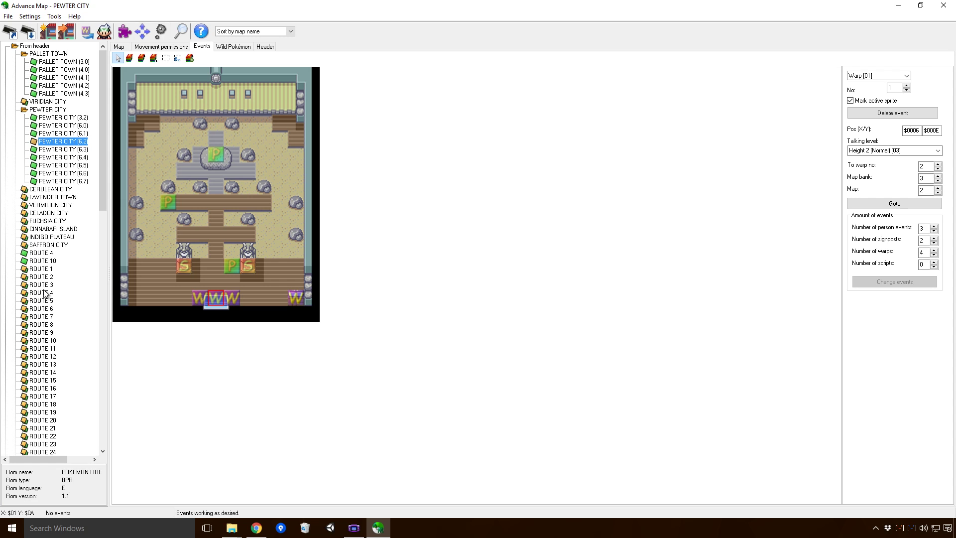
{"action": "left_click", "coordinate": [295, 300]}
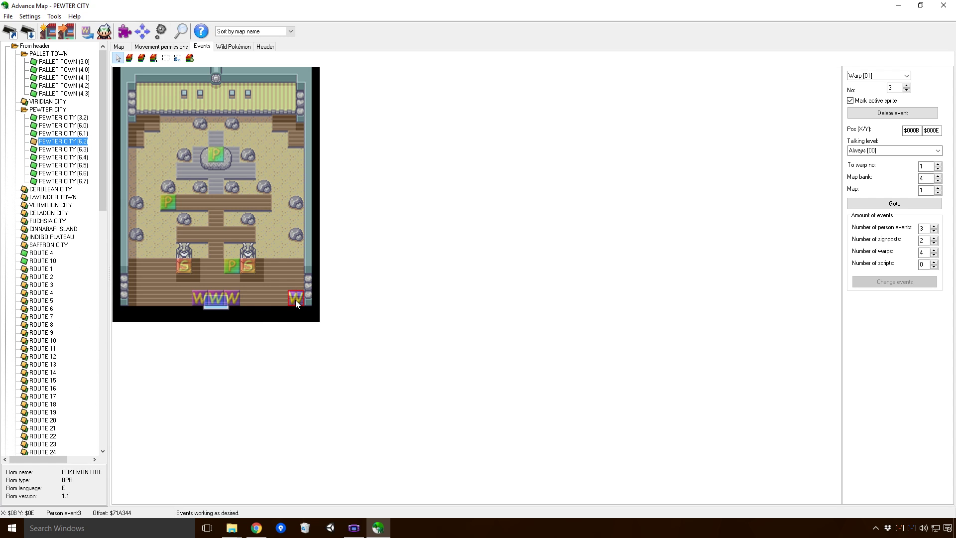